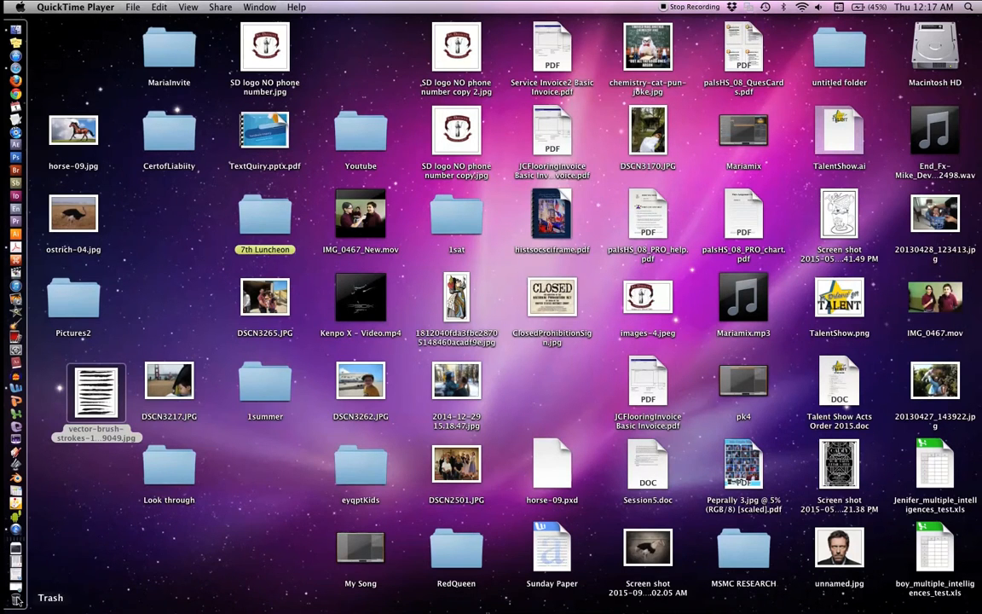
# - Switch to Safari, search Google for pixlr, and open the Pixlr Editor result
pyautogui.click(16, 69)
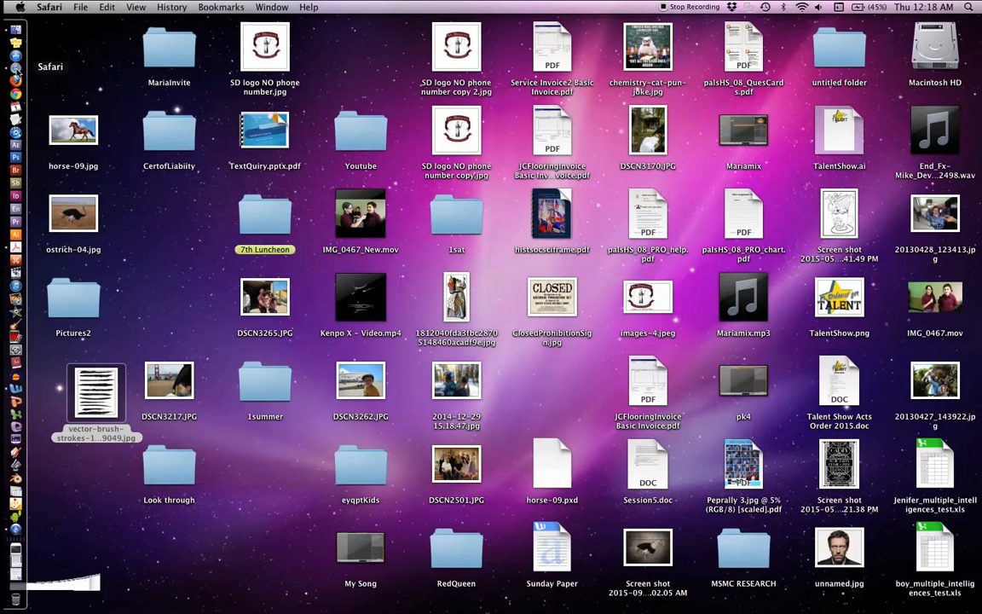
pyautogui.click(830, 35)
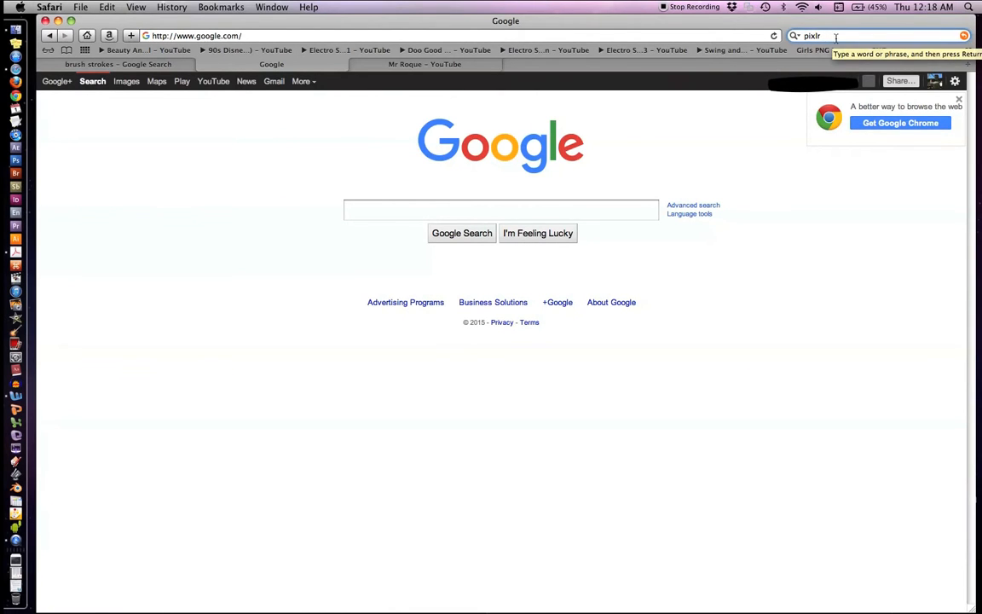
pyautogui.press('Return')
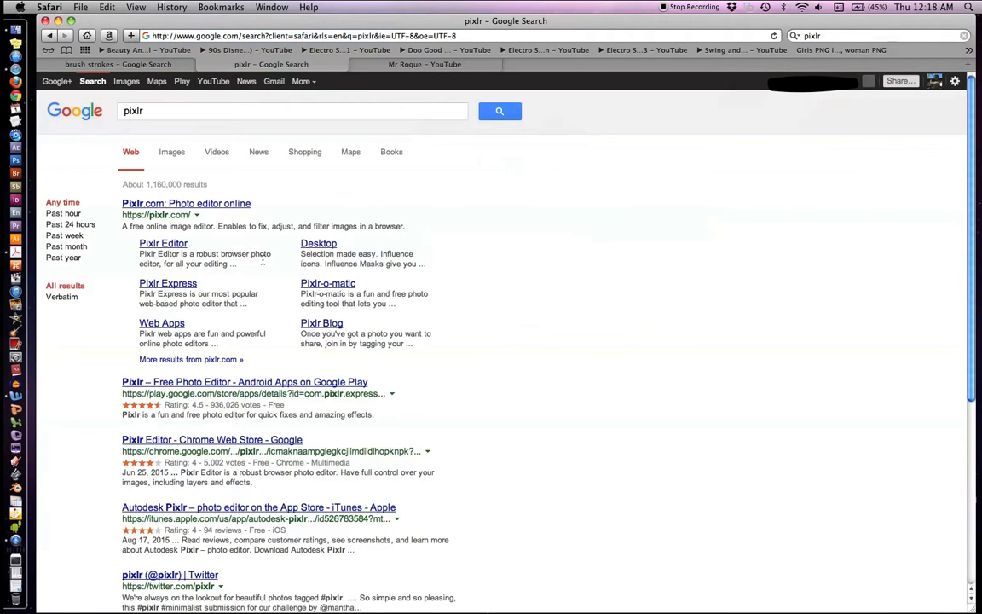
pyautogui.click(174, 247)
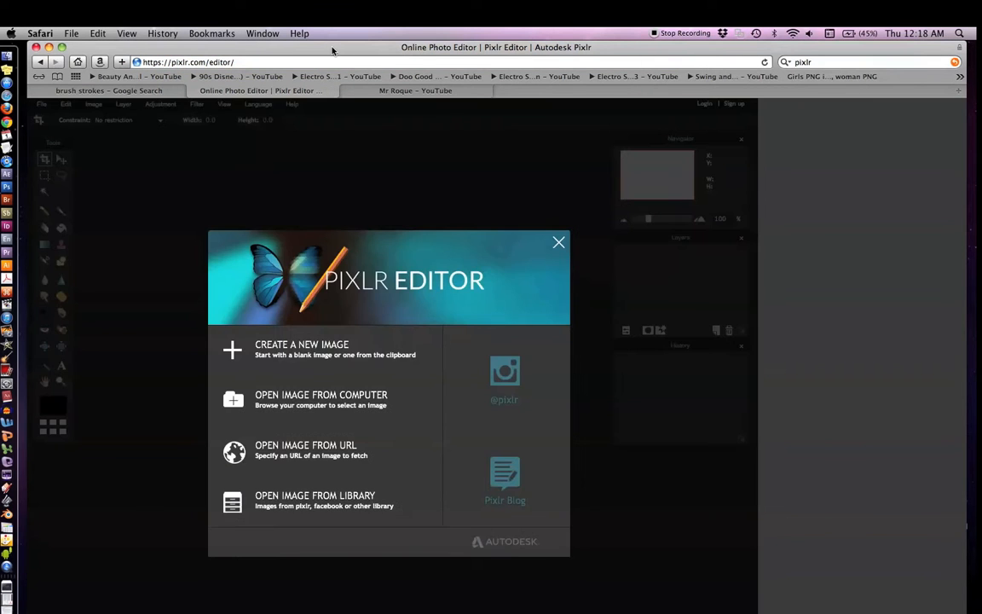
# - Separate the YouTube channel page into a small window beside the editor and open its Pixlr intro and animal combination video
pyautogui.moveTo(333, 50); pyautogui.dragTo(624, 49)
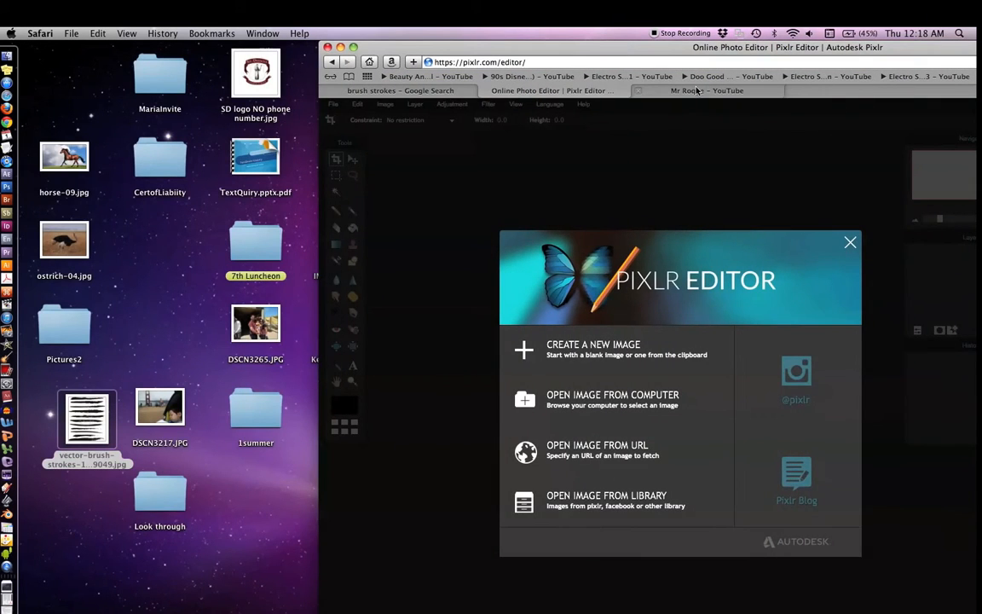
pyautogui.click(697, 90)
pyautogui.moveTo(699, 93); pyautogui.dragTo(142, 252)
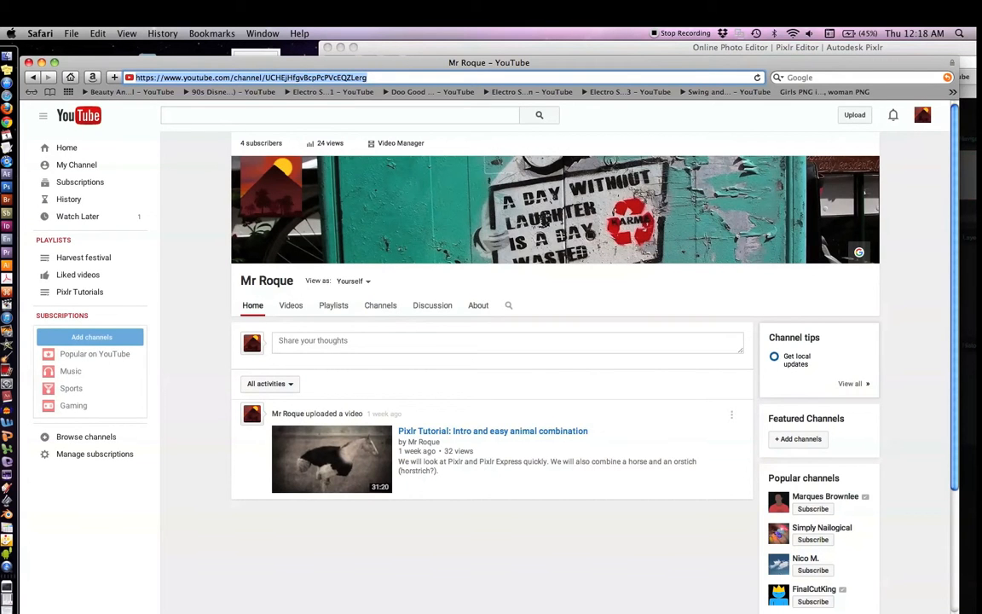
pyautogui.moveTo(958, 610); pyautogui.dragTo(416, 452)
pyautogui.moveTo(344, 415); pyautogui.dragTo(346, 412)
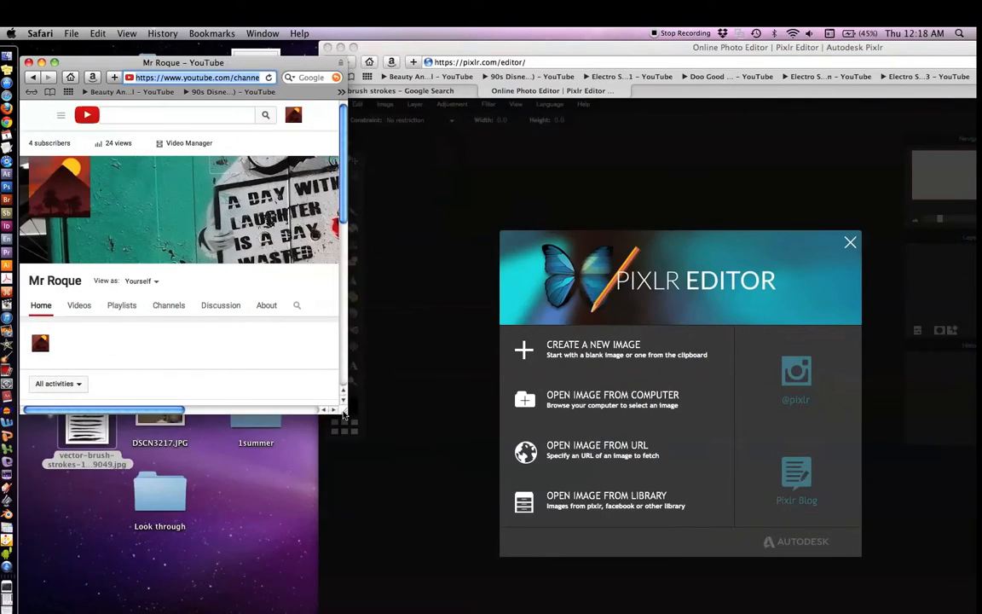
pyautogui.moveTo(343, 214); pyautogui.dragTo(341, 292)
pyautogui.click(260, 229)
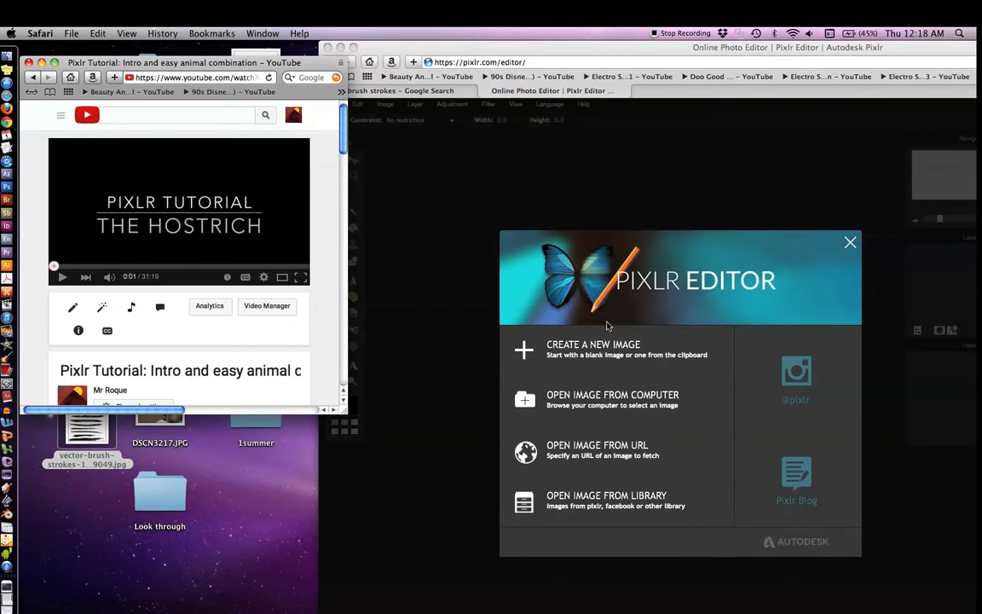
# - Close the YouTube window and move the Pixlr Editor window back so that it is fully in view
pyautogui.click(474, 44)
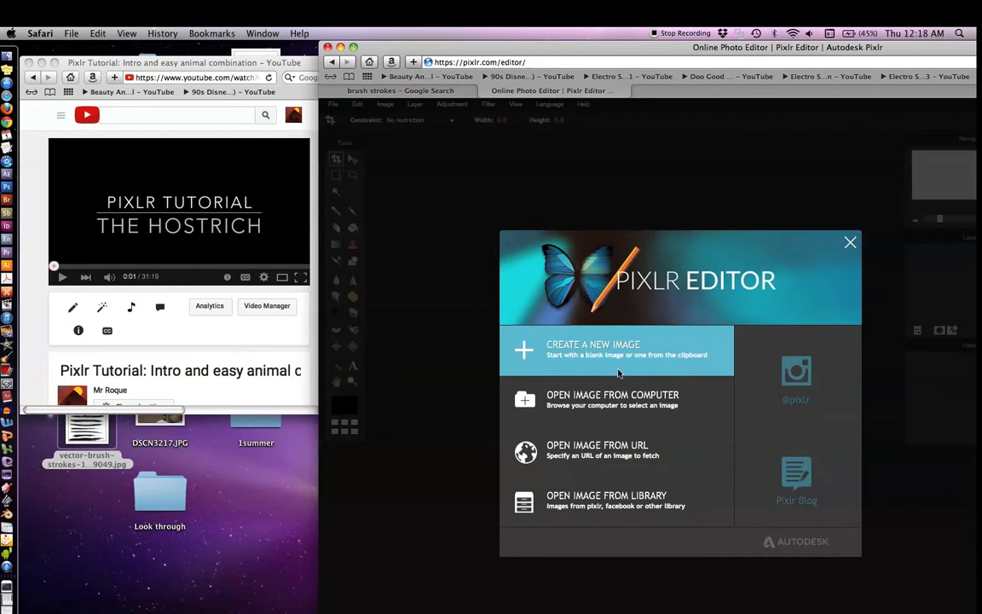
pyautogui.click(29, 63)
pyautogui.moveTo(434, 53); pyautogui.dragTo(141, 30)
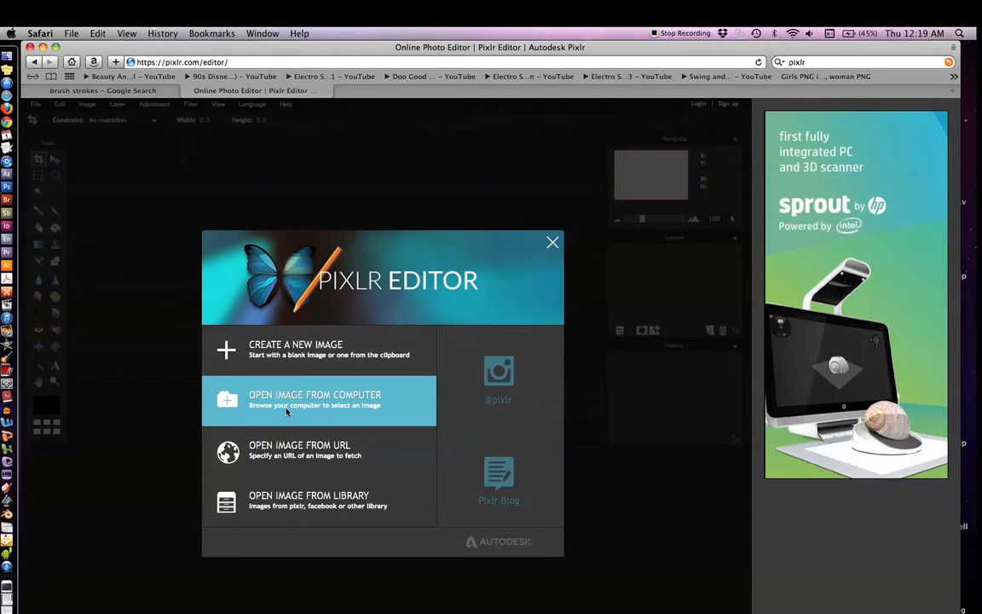
# - Open the image DSCN2501.JPG from the computer's Desktop folder
pyautogui.click(263, 411)
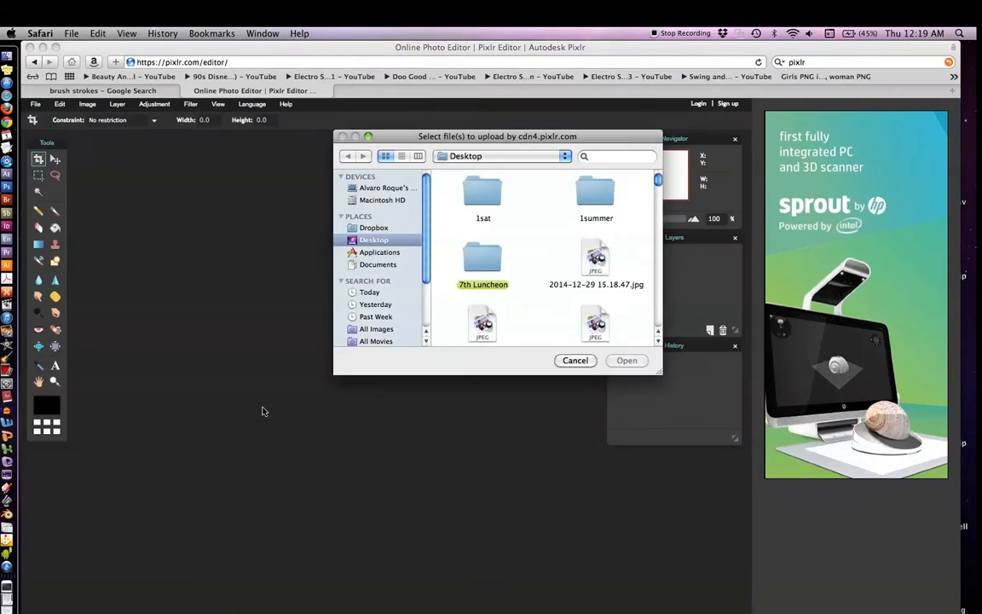
pyautogui.scroll(-3, 587, 250)
pyautogui.scroll(-10, 587, 250)
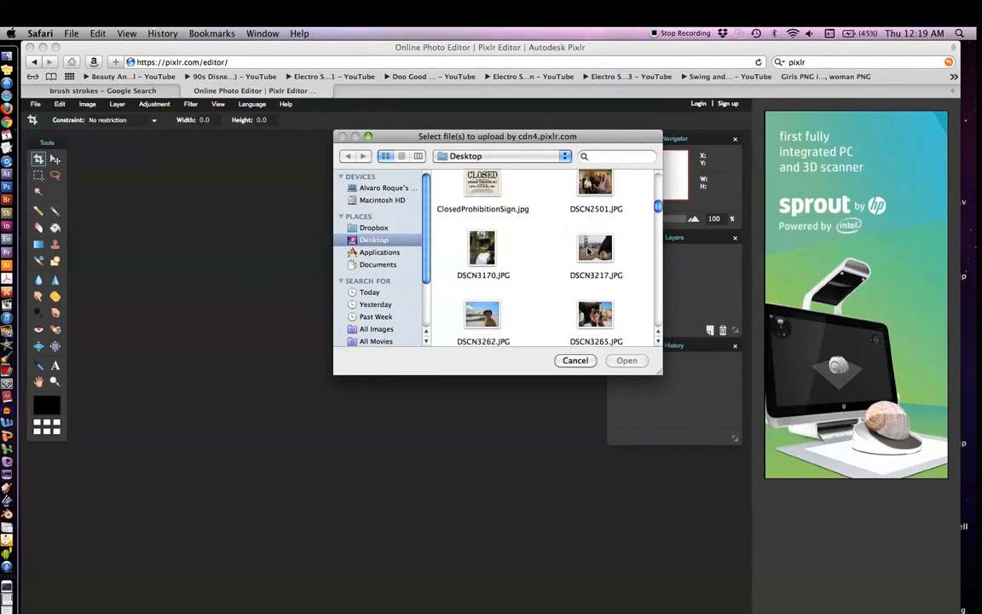
pyautogui.scroll(-10, 587, 250)
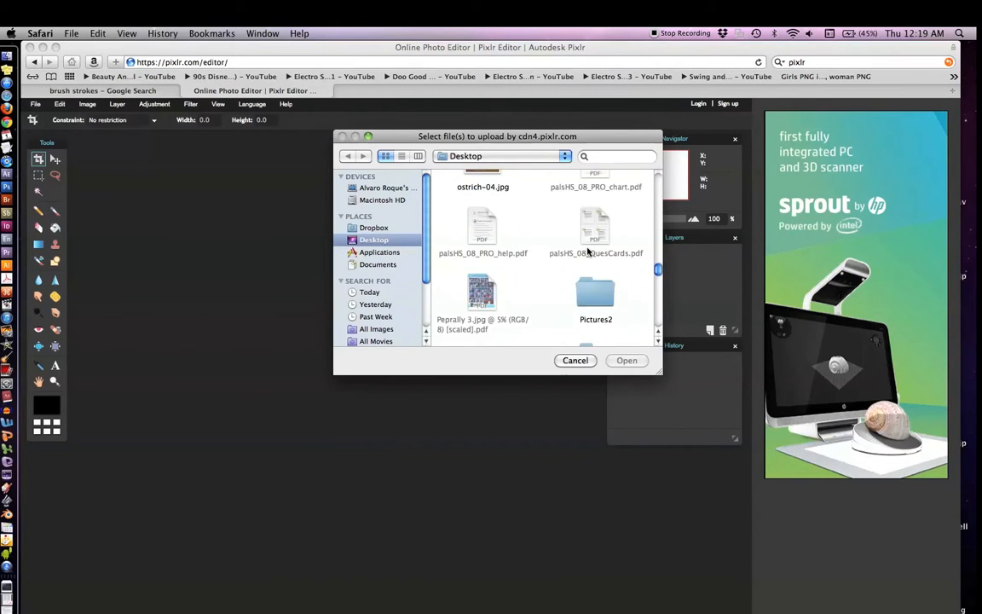
pyautogui.scroll(-4, 587, 251)
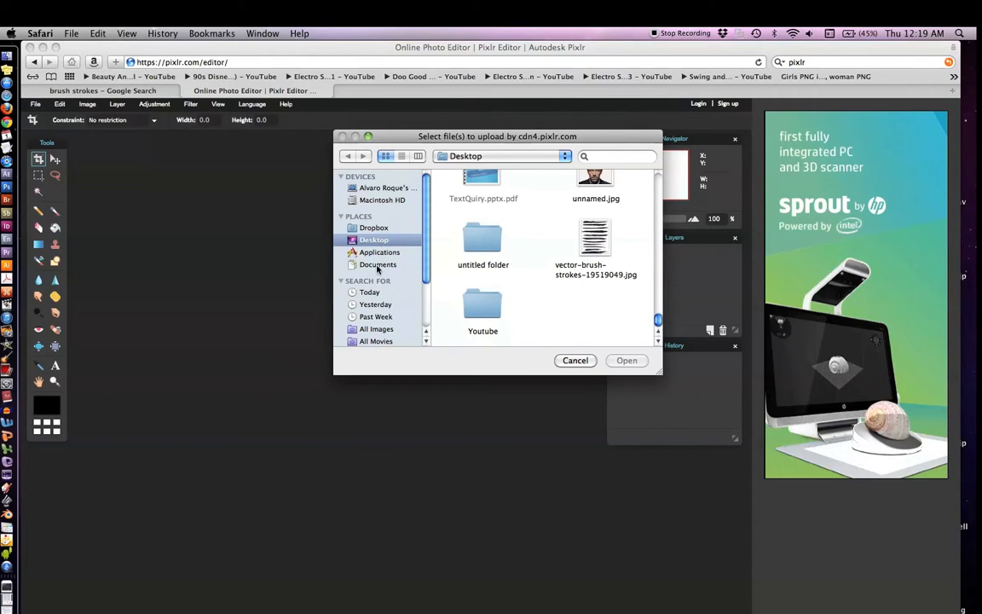
pyautogui.scroll(-3, 376, 328)
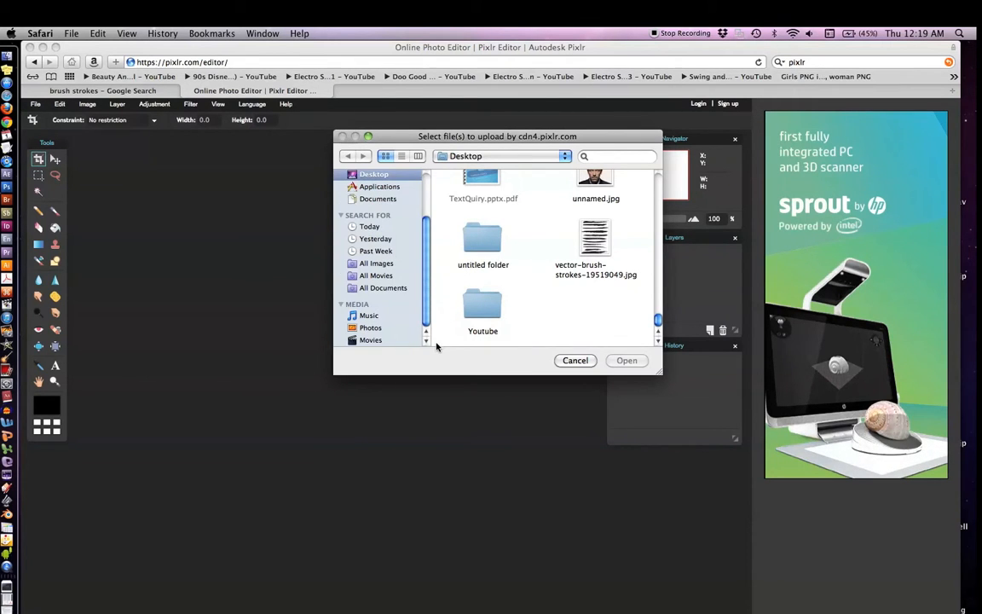
pyautogui.click(367, 330)
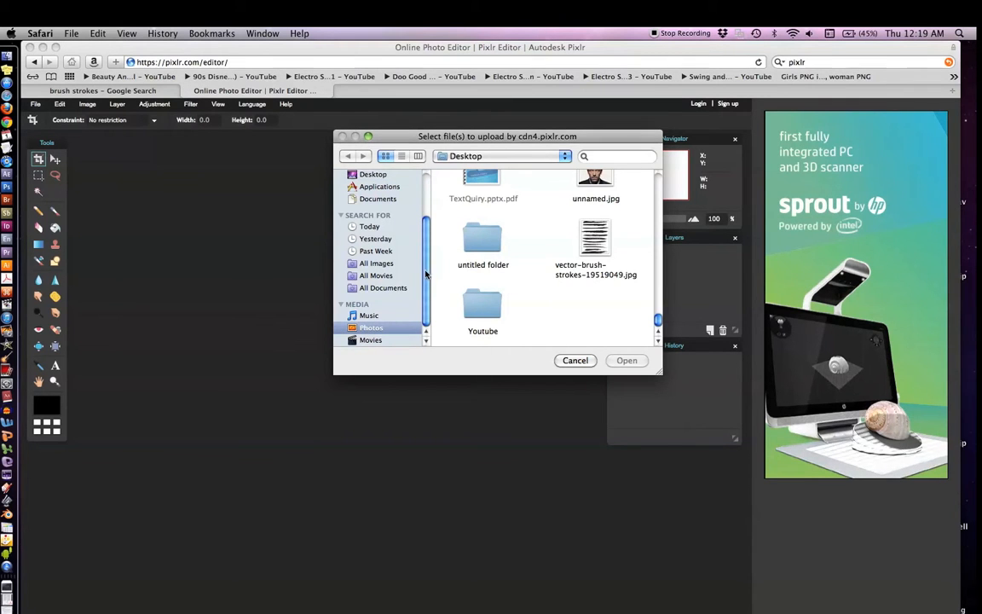
pyautogui.click(370, 241)
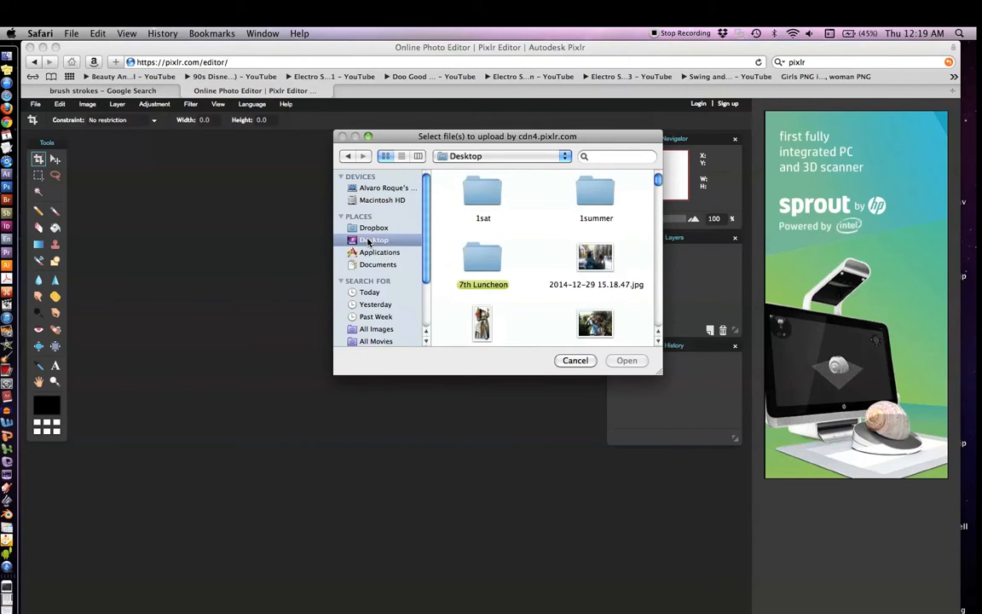
pyautogui.scroll(-10, 546, 243)
pyautogui.scroll(-10, 546, 243)
pyautogui.scroll(10, 545, 243)
pyautogui.scroll(10, 545, 243)
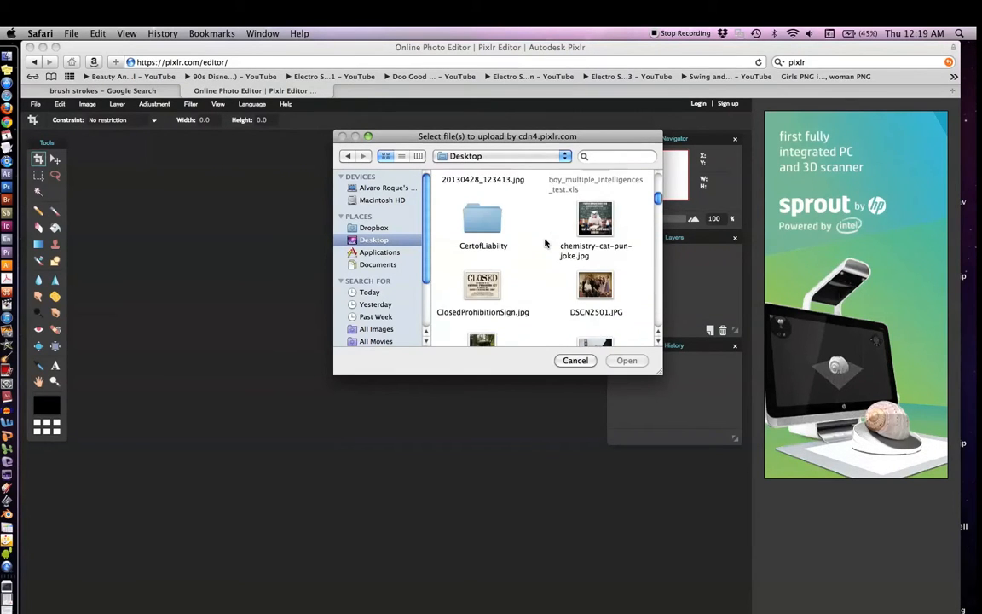
pyautogui.scroll(-2, 545, 243)
pyautogui.click(595, 238)
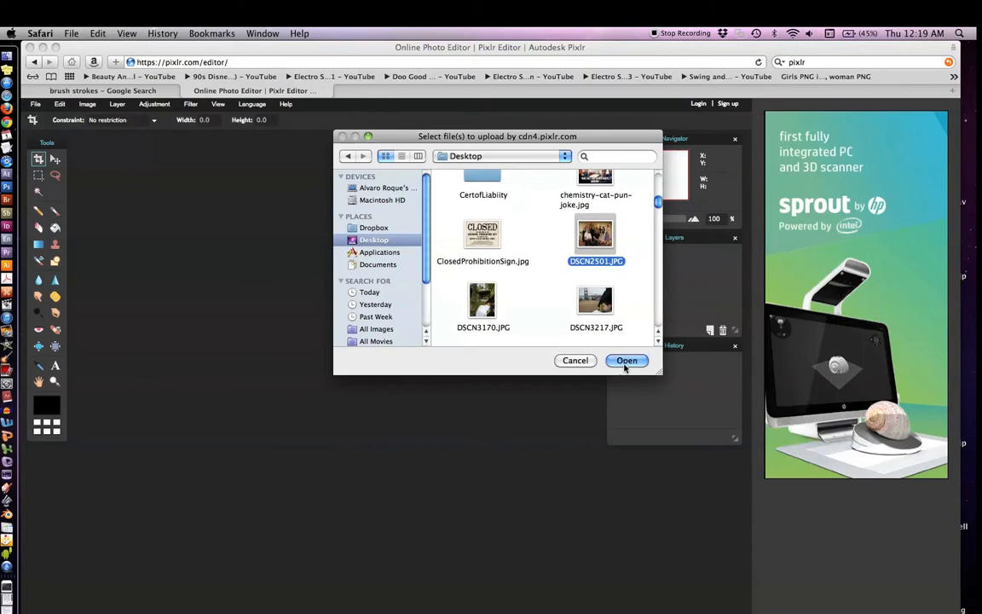
pyautogui.click(625, 360)
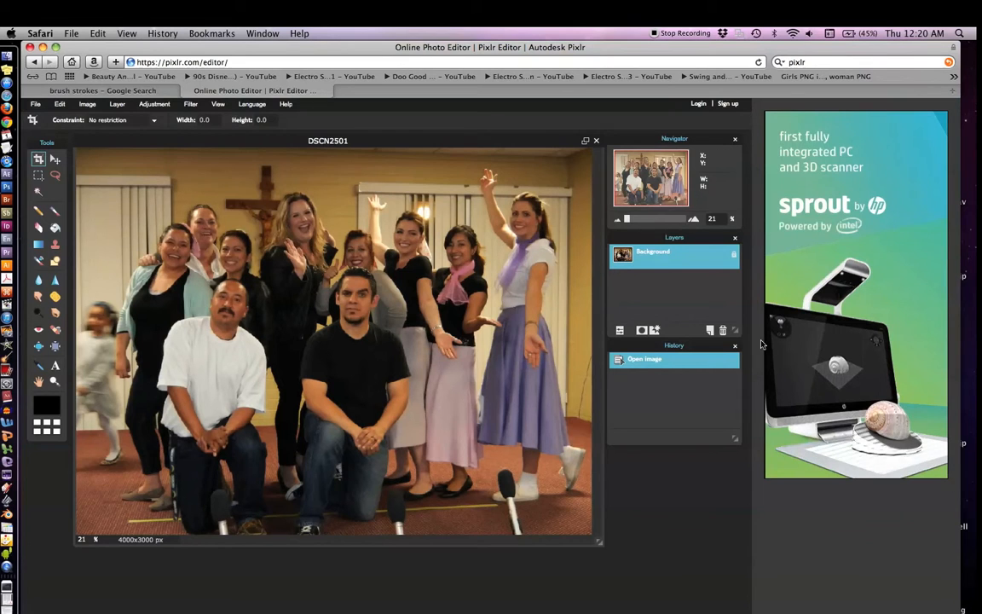
# - Unlock the photo's Background layer and rename it "background"
pyautogui.click(58, 160)
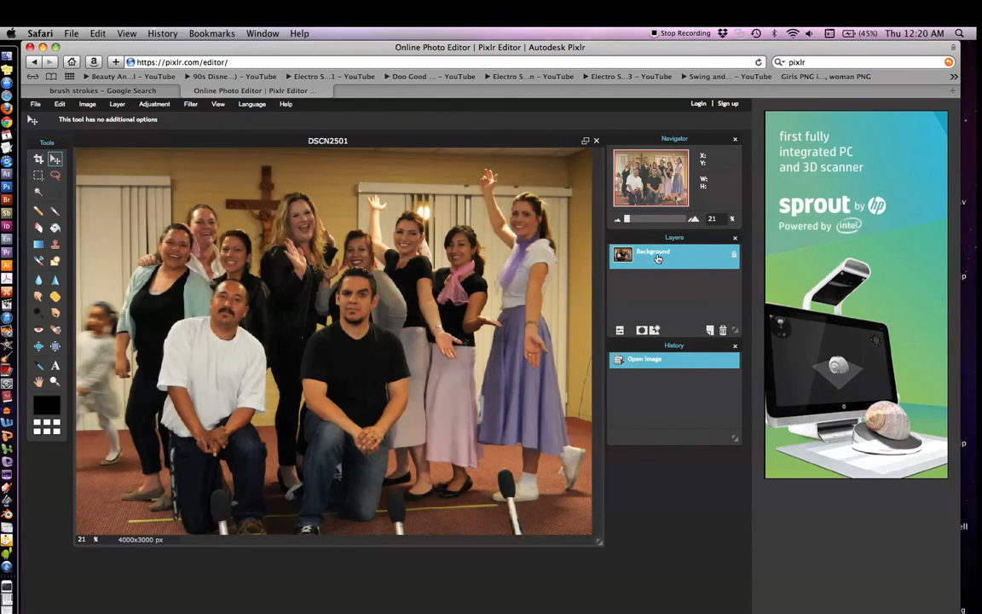
pyautogui.doubleClick(733, 257)
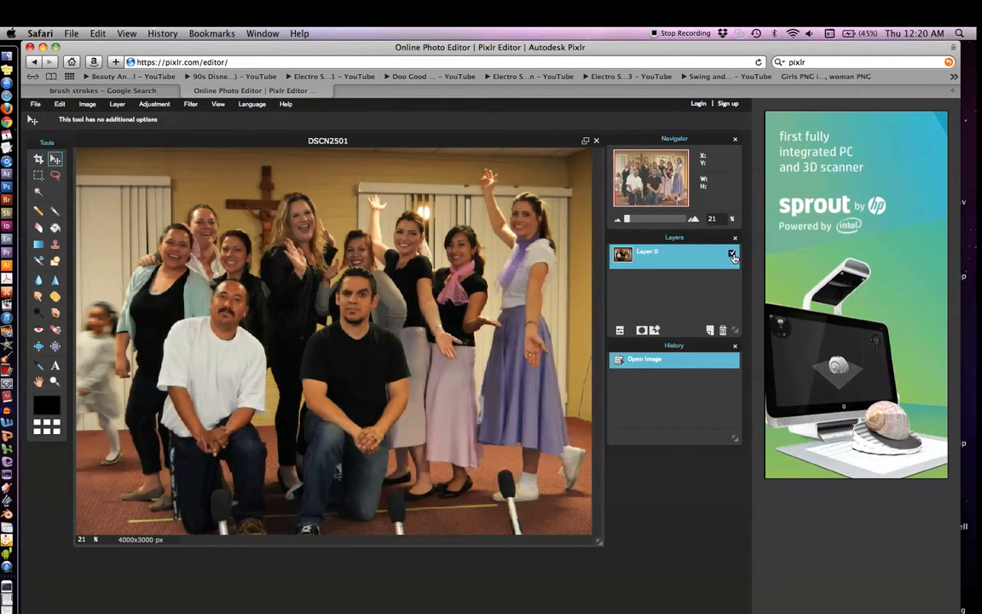
pyautogui.doubleClick(647, 253)
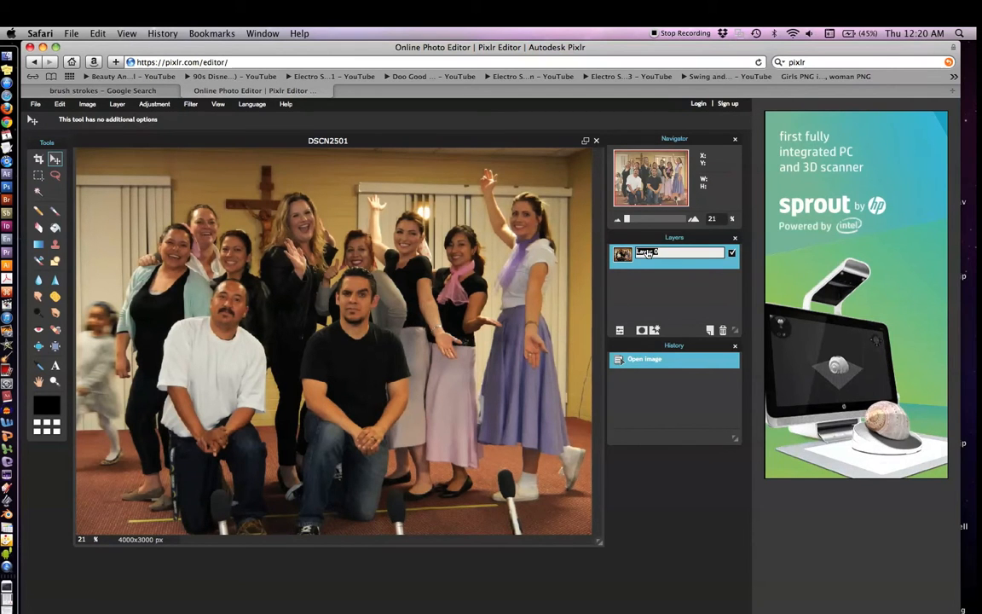
pyautogui.write('background')
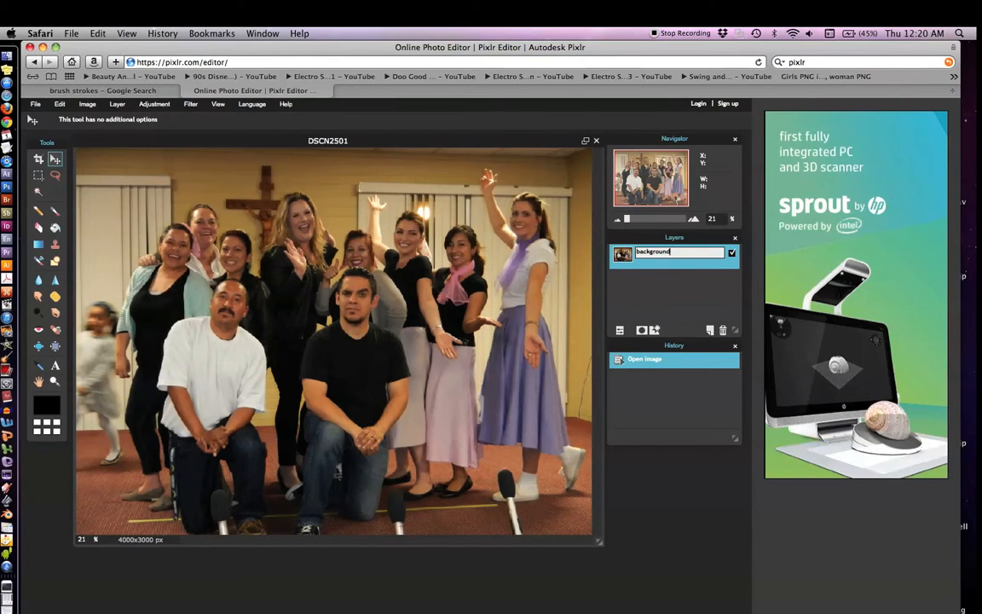
pyautogui.press('Return')
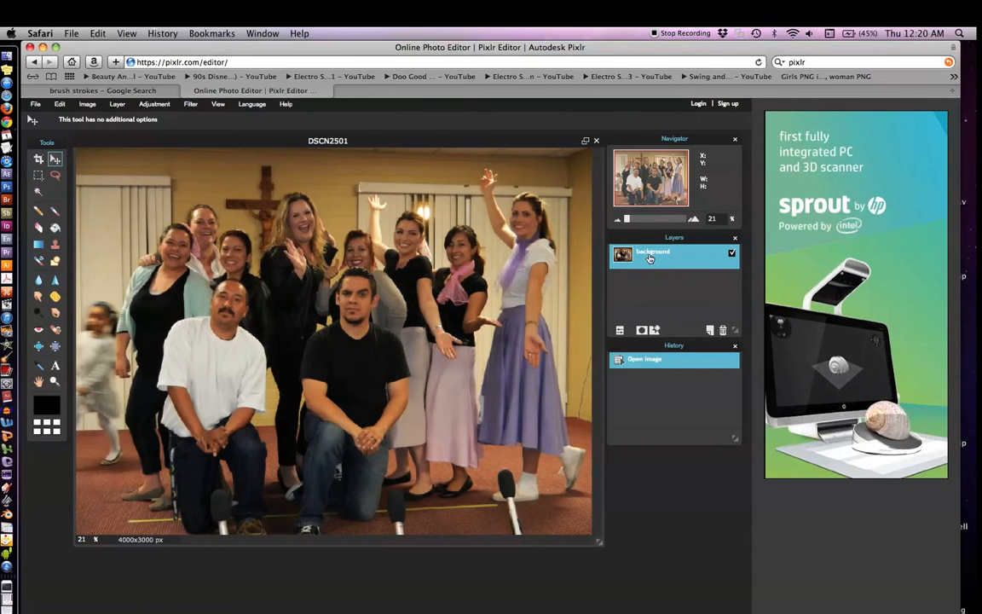
# - Add a new empty layer above the background layer
pyautogui.click(710, 331)
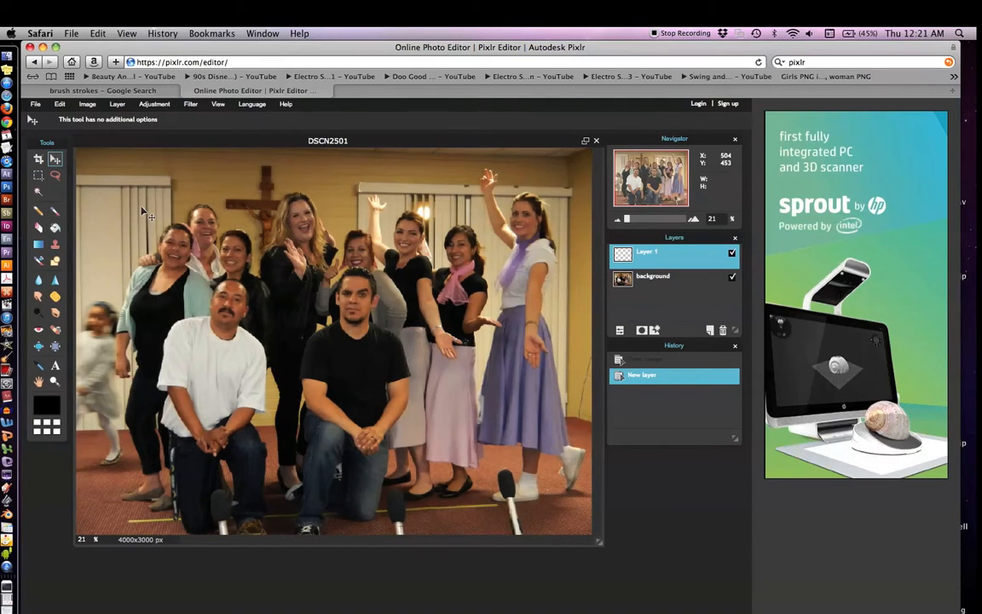
# - Try out the Paint bucket, Lasso, Type, Sponge and Clone stamp tools, ending with the Paint bucket active
pyautogui.press('g')
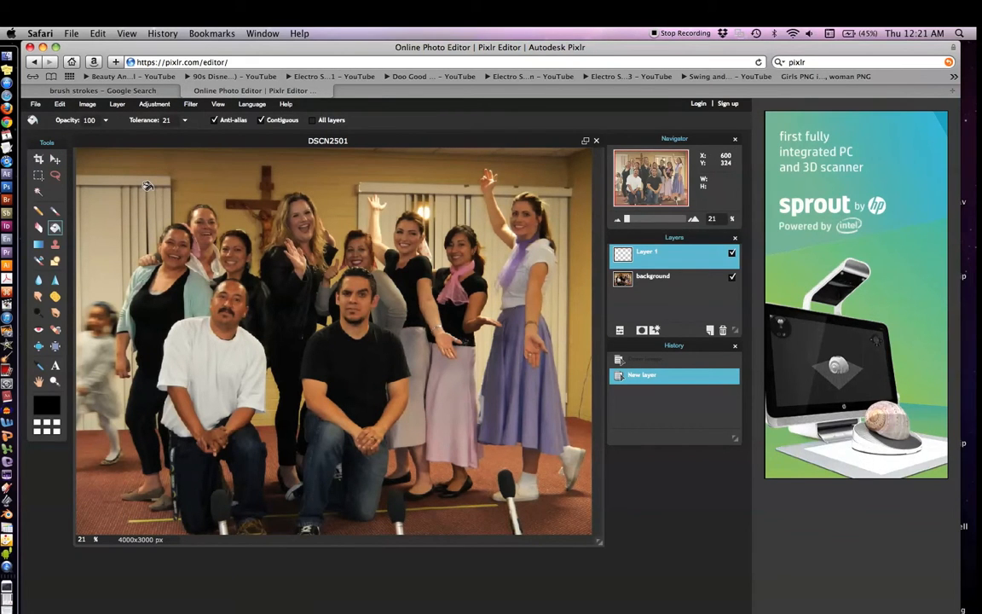
pyautogui.press('l')
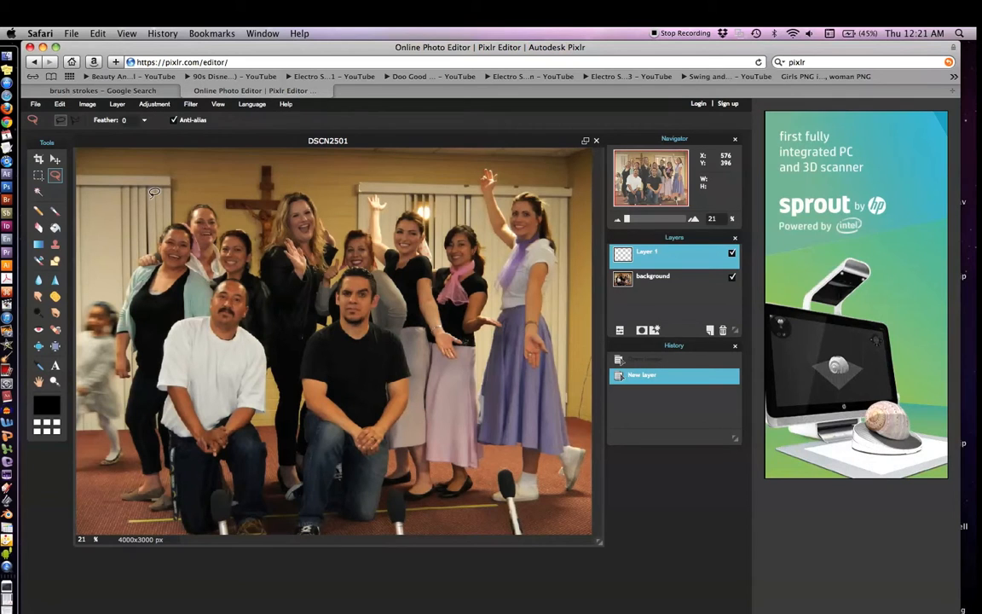
pyautogui.press('t')
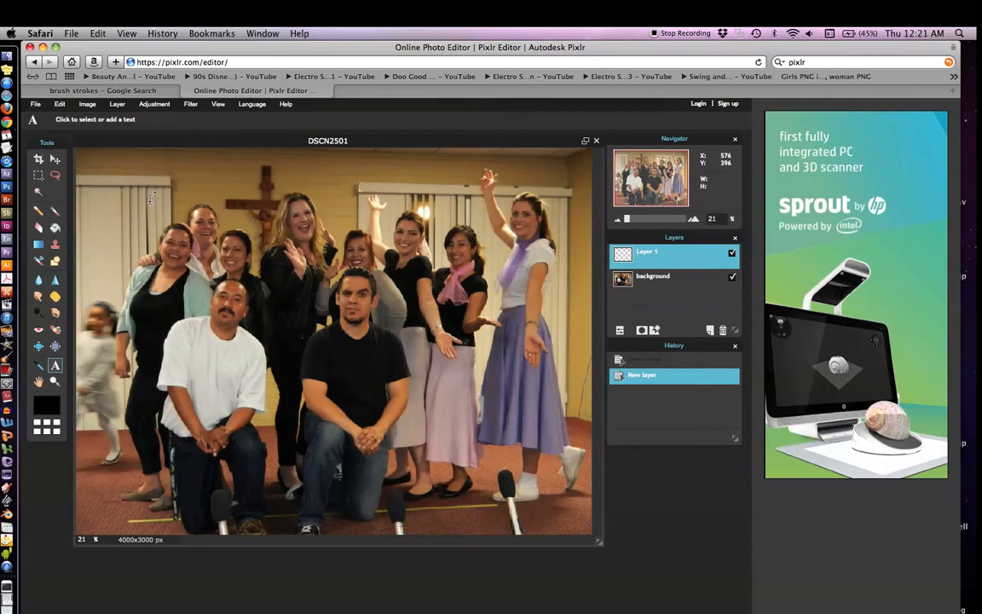
pyautogui.press('p')
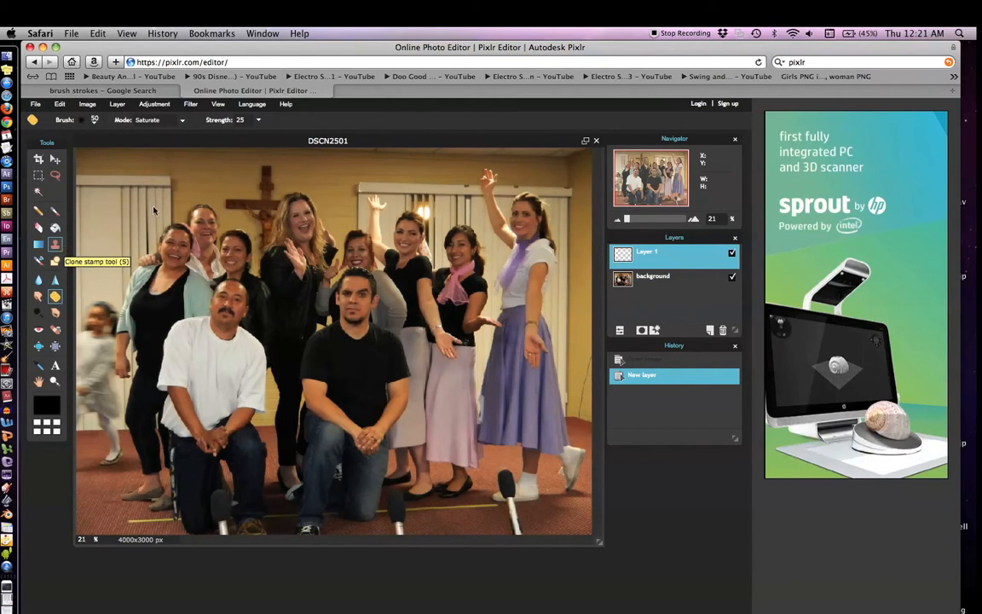
pyautogui.click(56, 245)
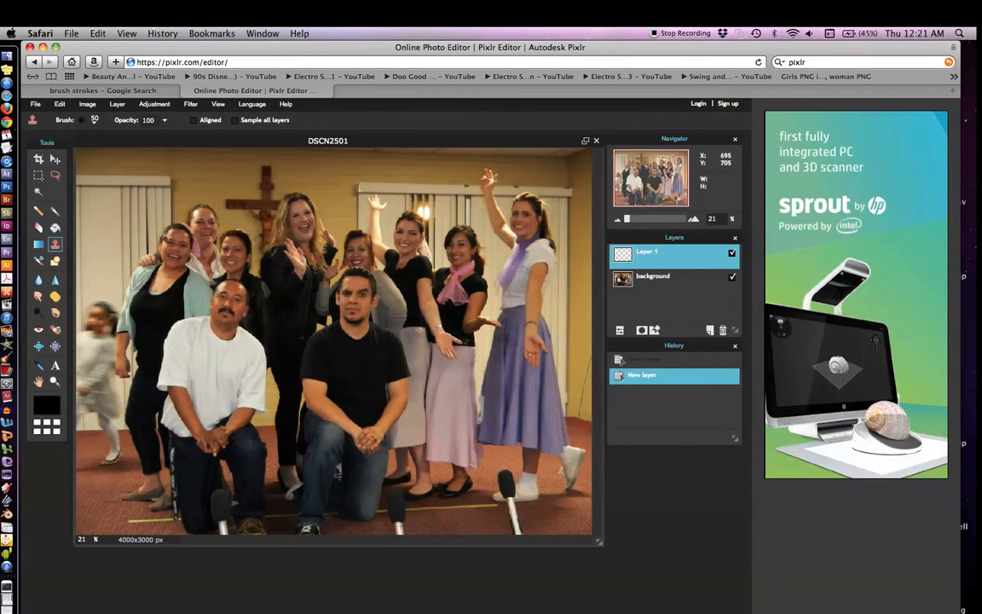
pyautogui.click(54, 228)
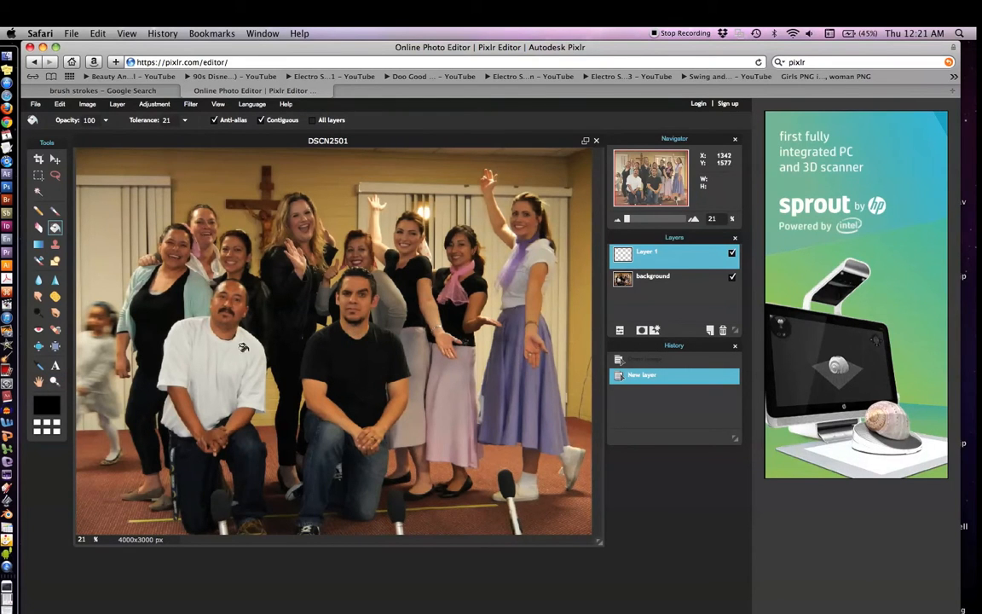
pyautogui.click(86, 106)
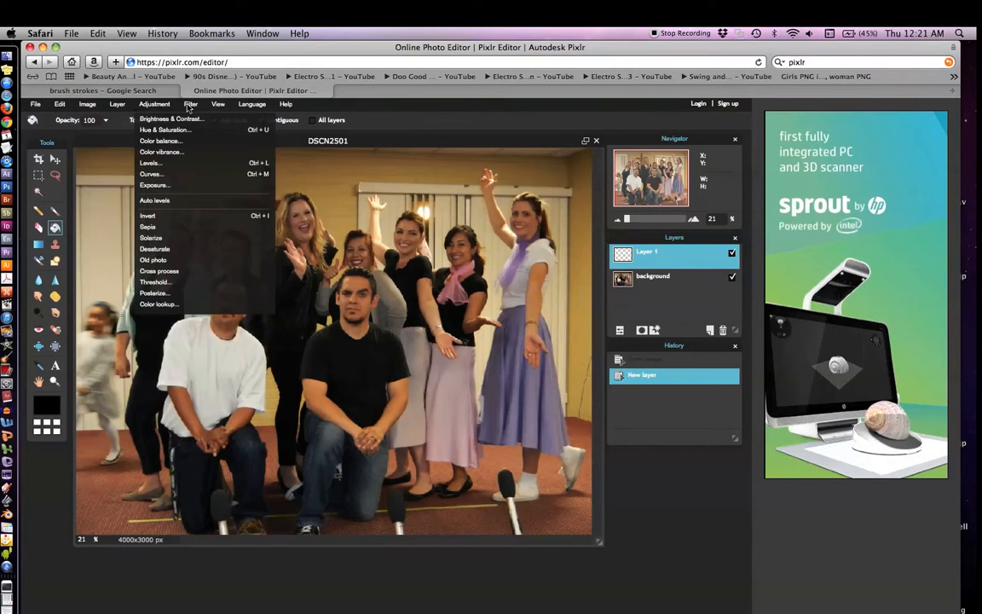
pyautogui.moveTo(34, 103)
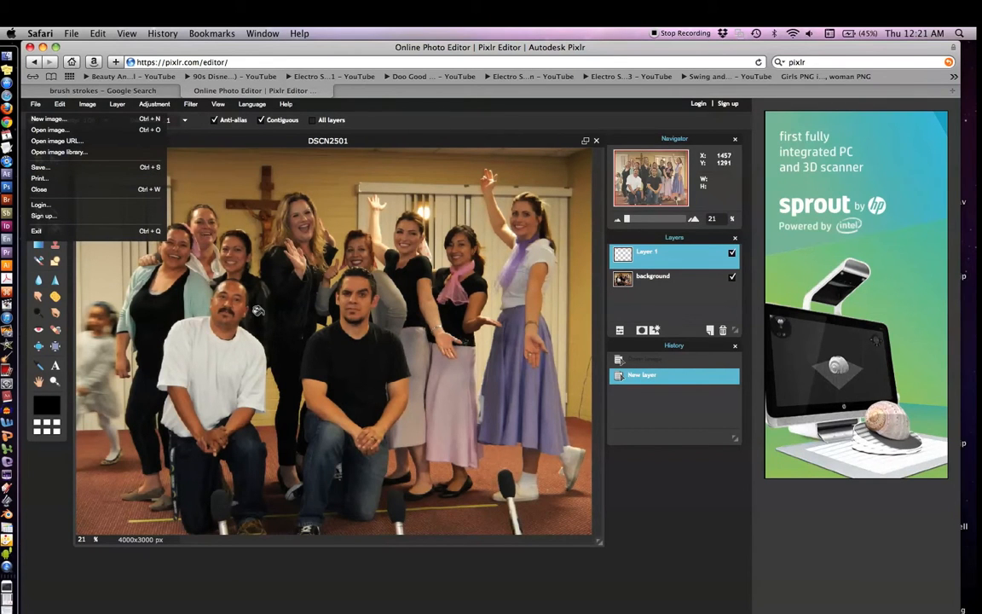
pyautogui.click(503, 149)
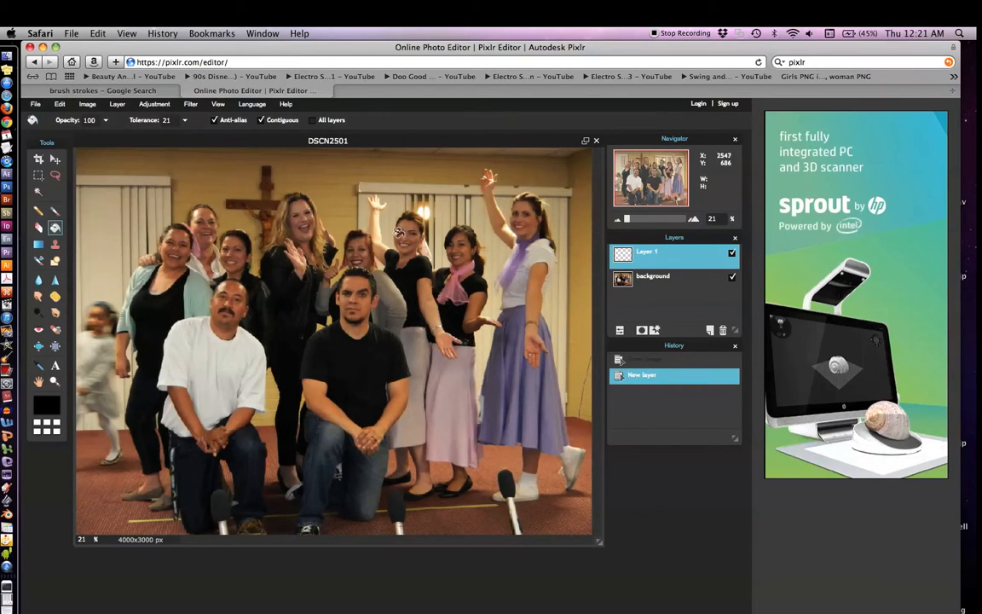
# - Fill the empty layer above the background with black and rename it "clip Mask"
pyautogui.click(345, 236)
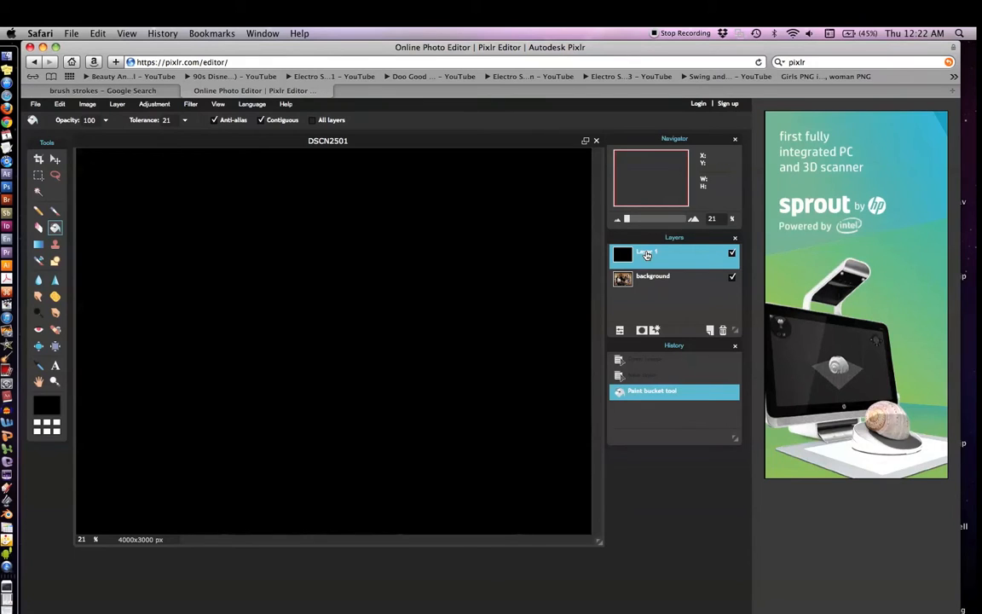
pyautogui.doubleClick(647, 254)
pyautogui.write('clip')
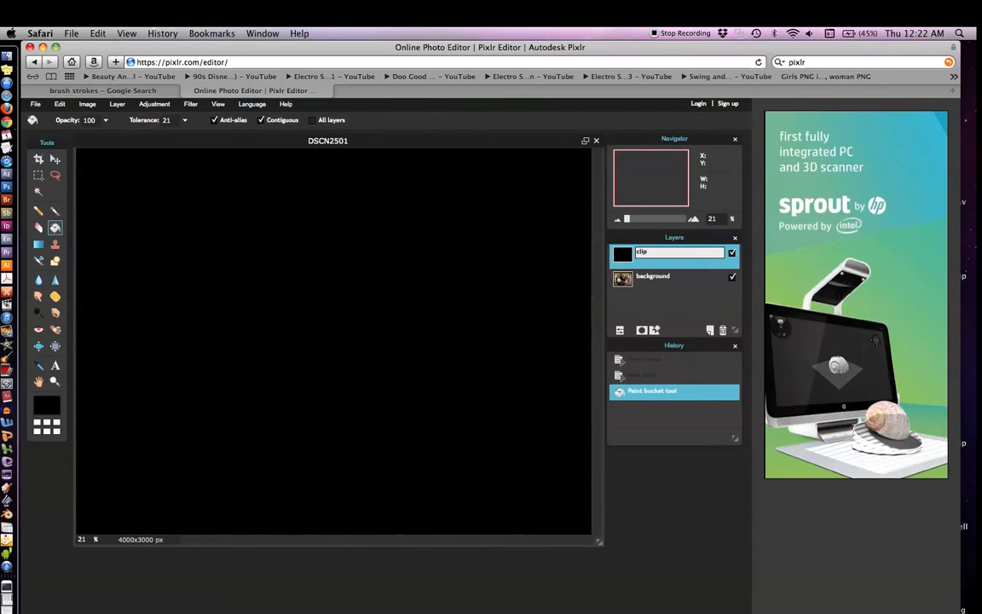
pyautogui.write(' Mask')
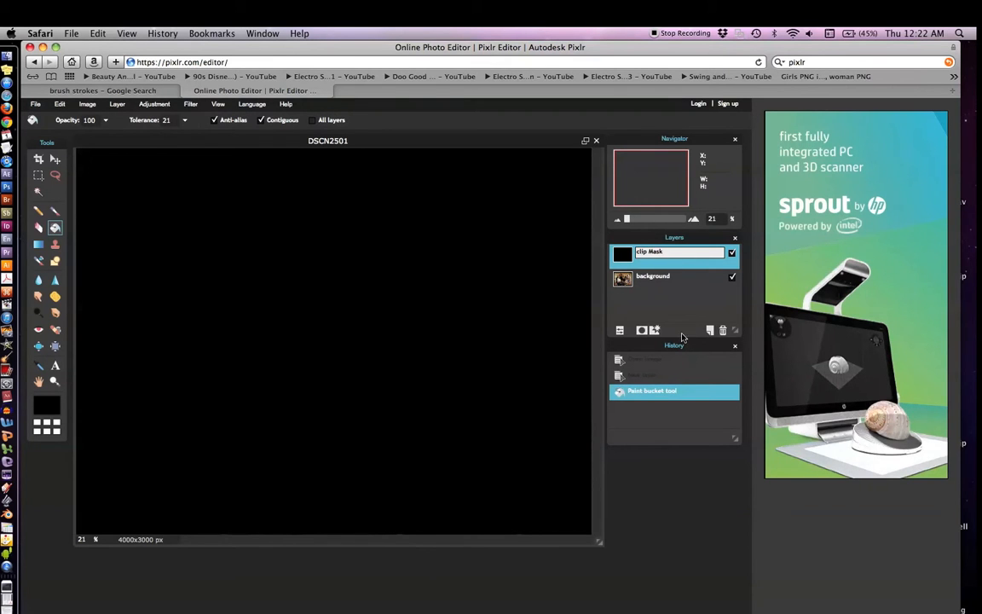
pyautogui.click(672, 306)
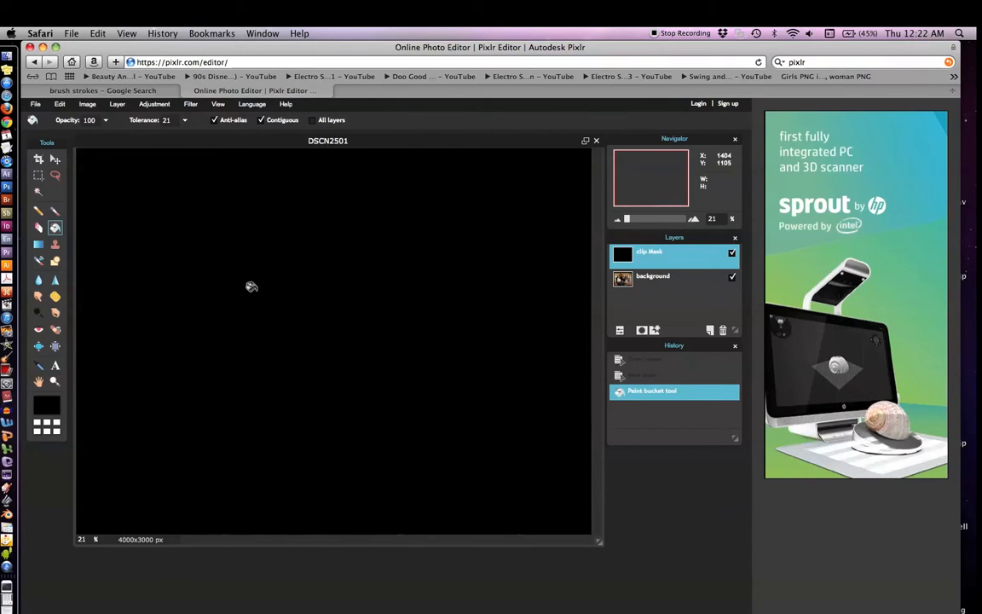
# - Add a text to the canvas with the Type tool, reading "GREASE IS THE WORD!" on three lines
pyautogui.press('t')
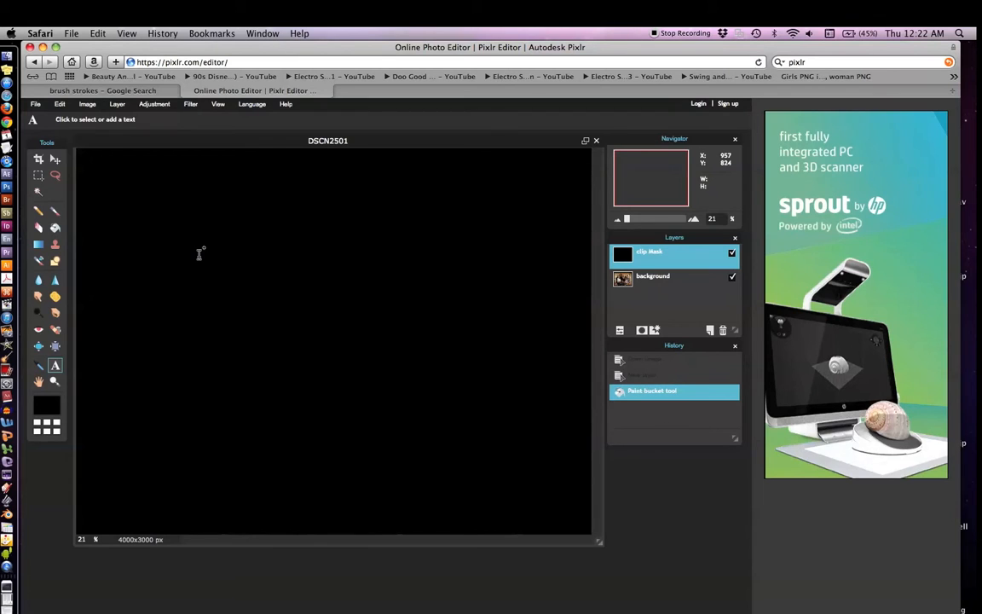
pyautogui.press('p')
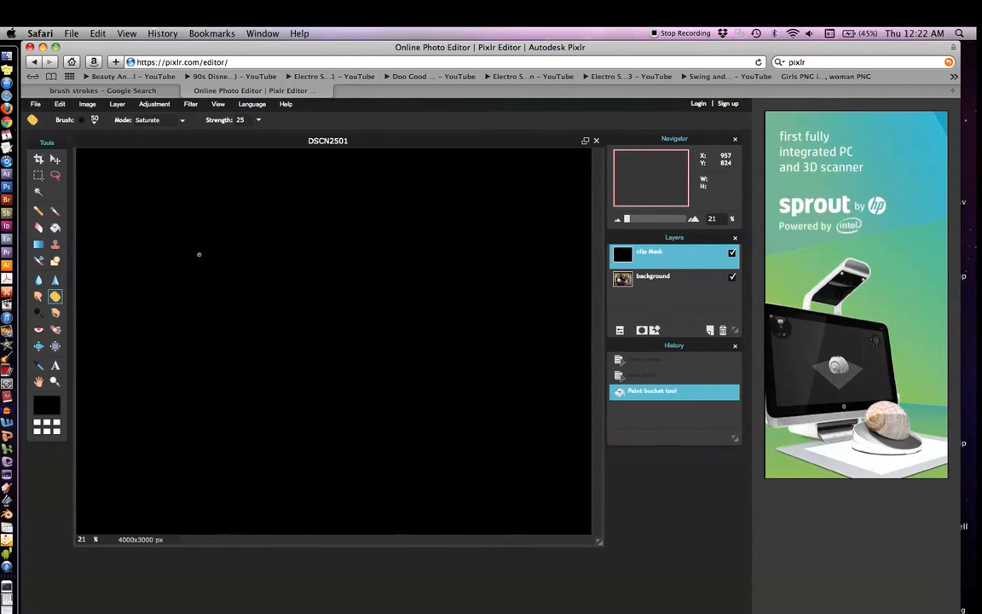
pyautogui.press('t')
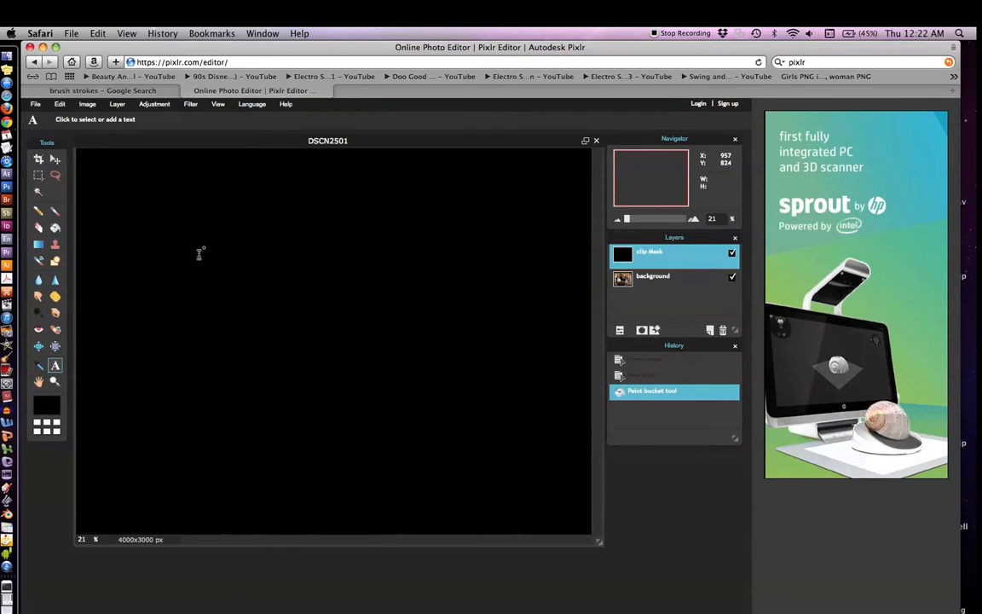
pyautogui.click(199, 253)
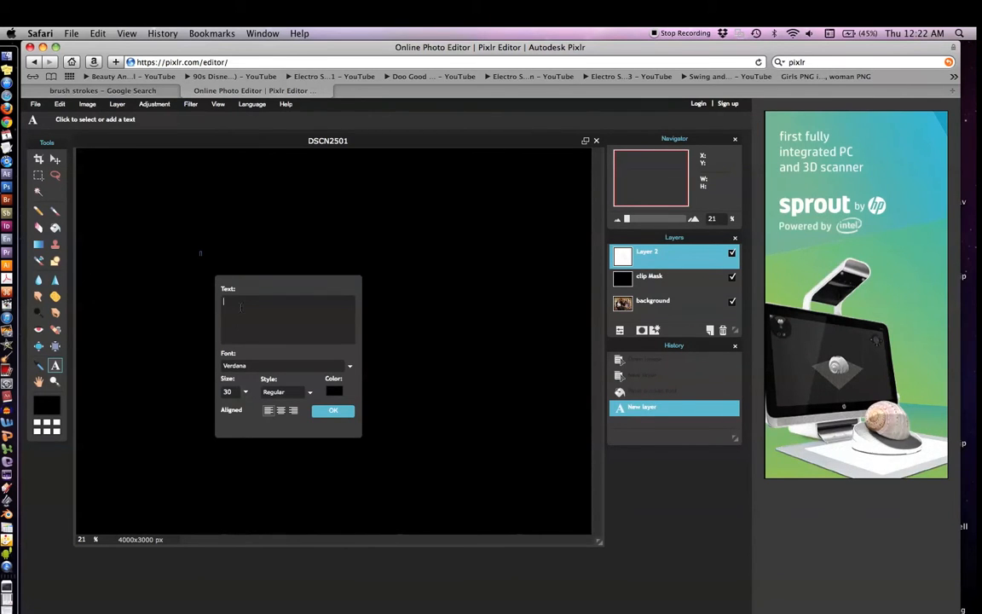
pyautogui.write('GREA')
pyautogui.write('SE ')
pyautogui.write('IS')
pyautogui.press('Return')
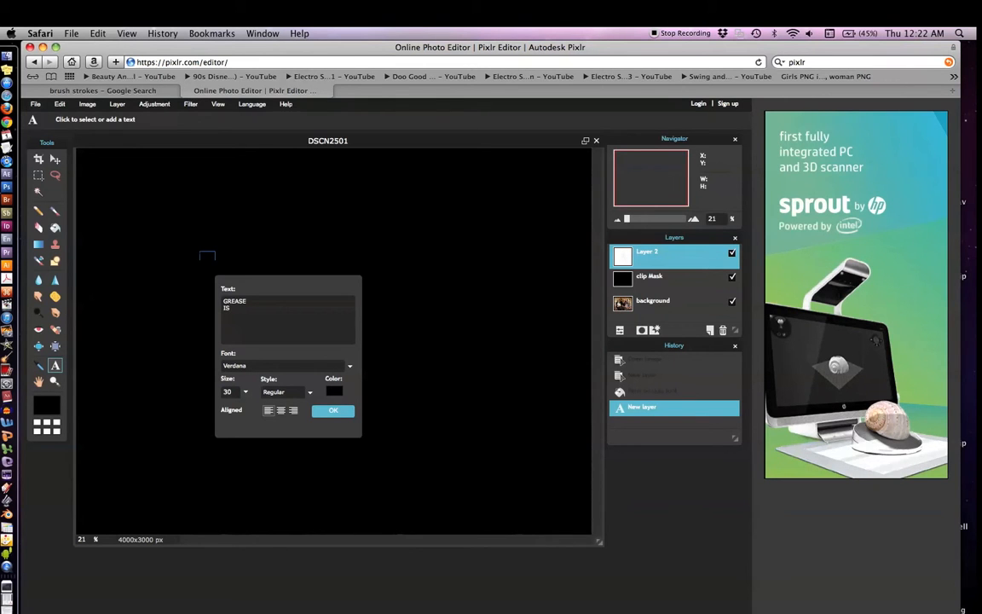
pyautogui.write('THE')
pyautogui.press('Return')
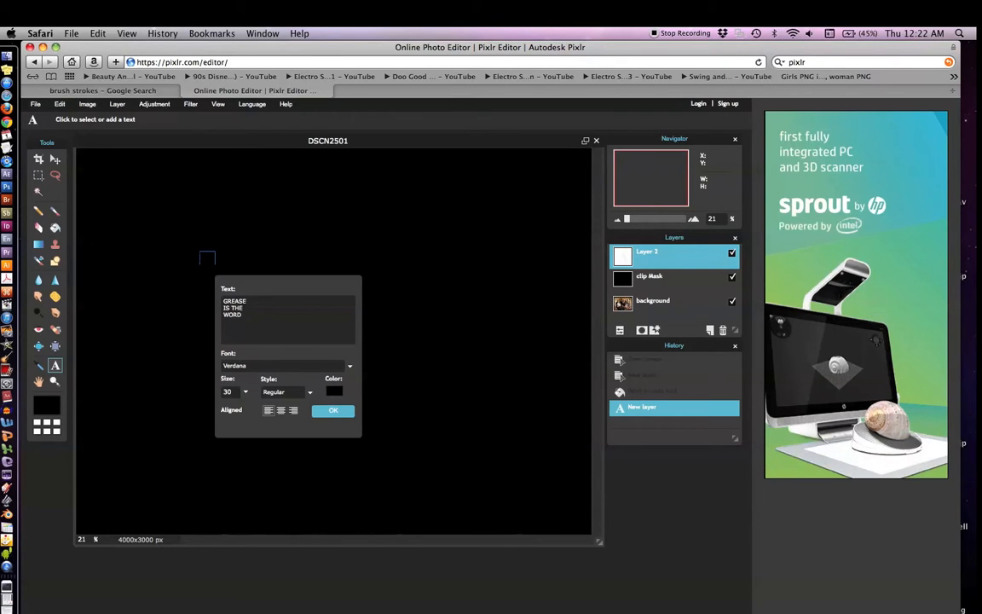
# - Format the text as Bold, size 130, in white (ffffff), and finish the text entry
pyautogui.click(310, 393)
pyautogui.click(298, 416)
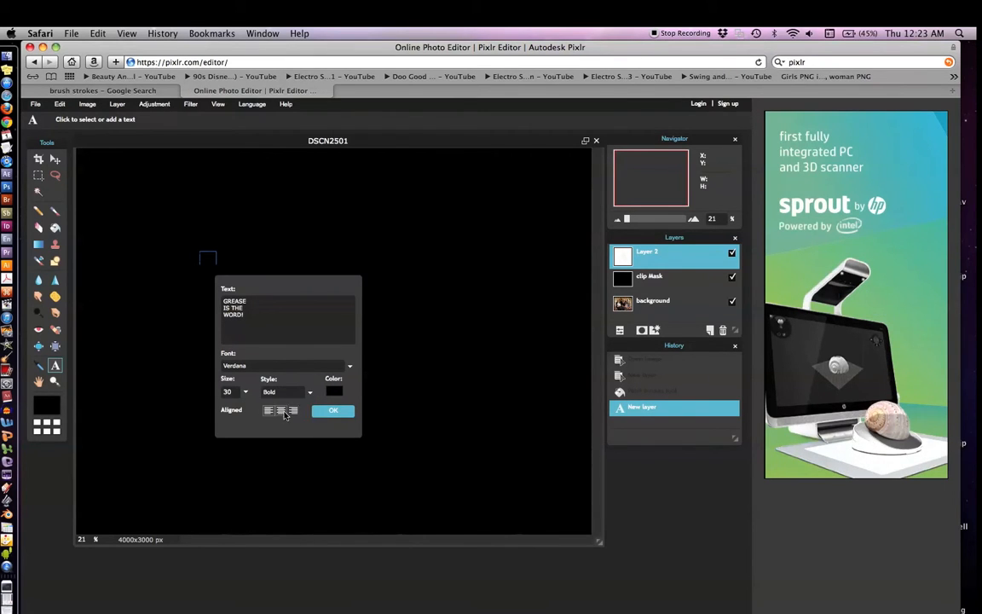
pyautogui.click(245, 392)
pyautogui.moveTo(197, 409); pyautogui.dragTo(280, 406)
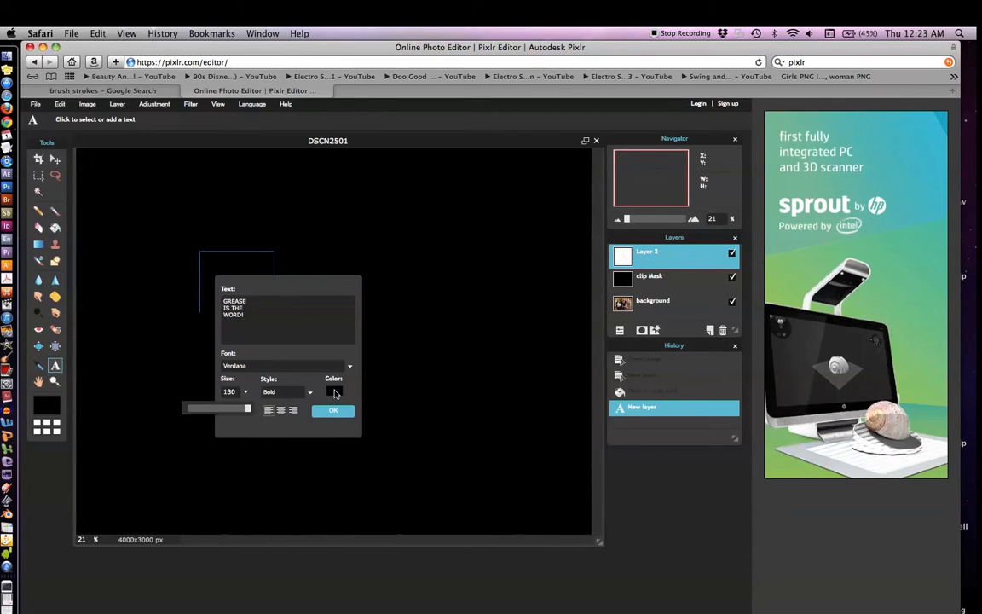
pyautogui.click(333, 391)
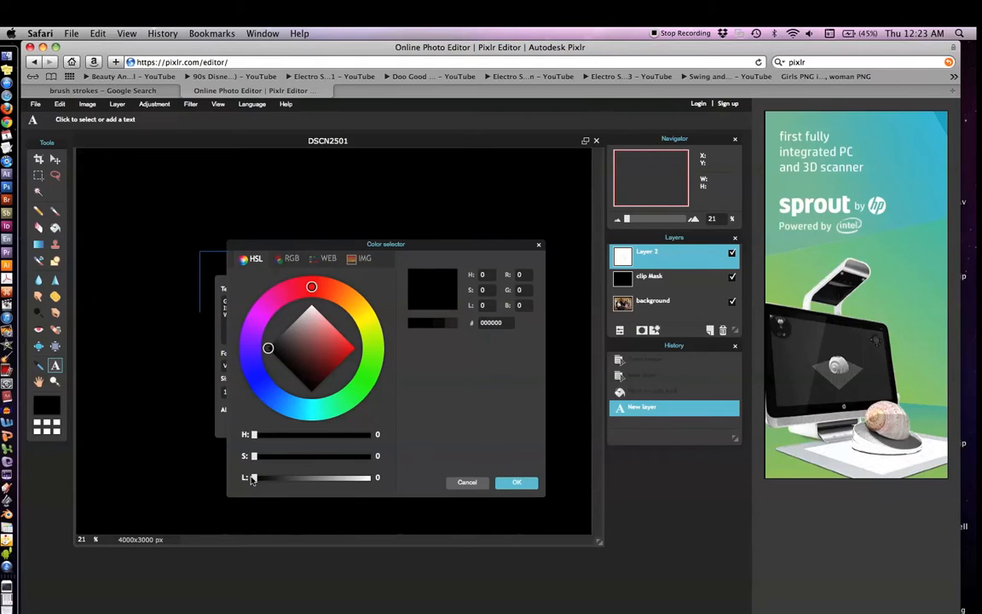
pyautogui.moveTo(253, 479); pyautogui.dragTo(416, 477)
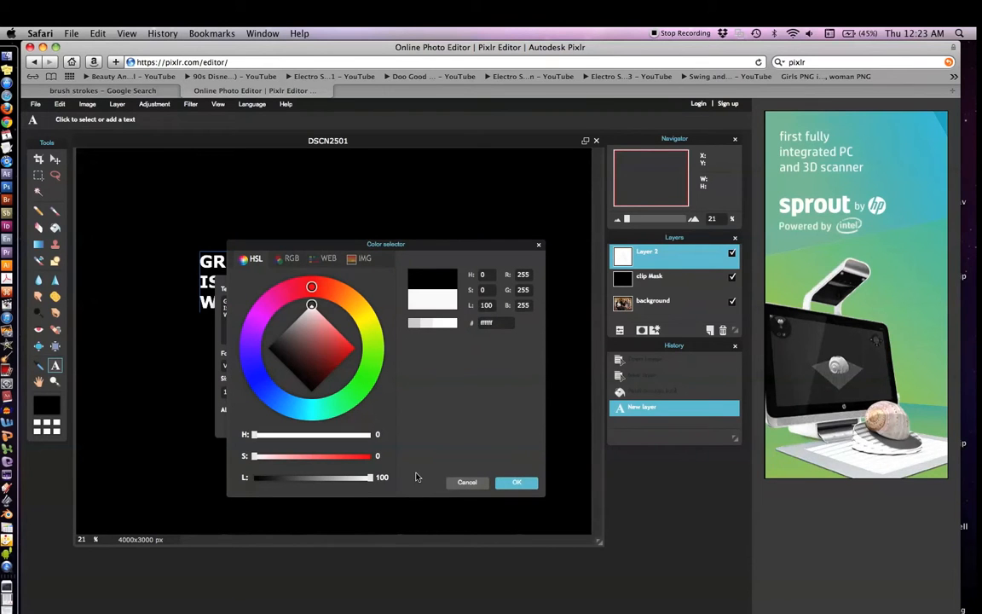
pyautogui.click(518, 482)
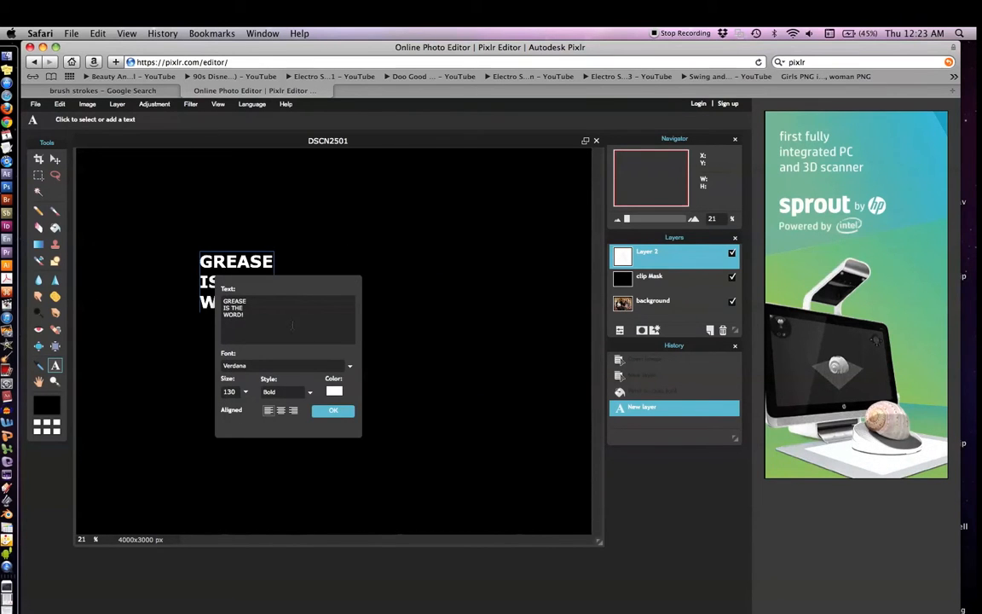
pyautogui.click(333, 410)
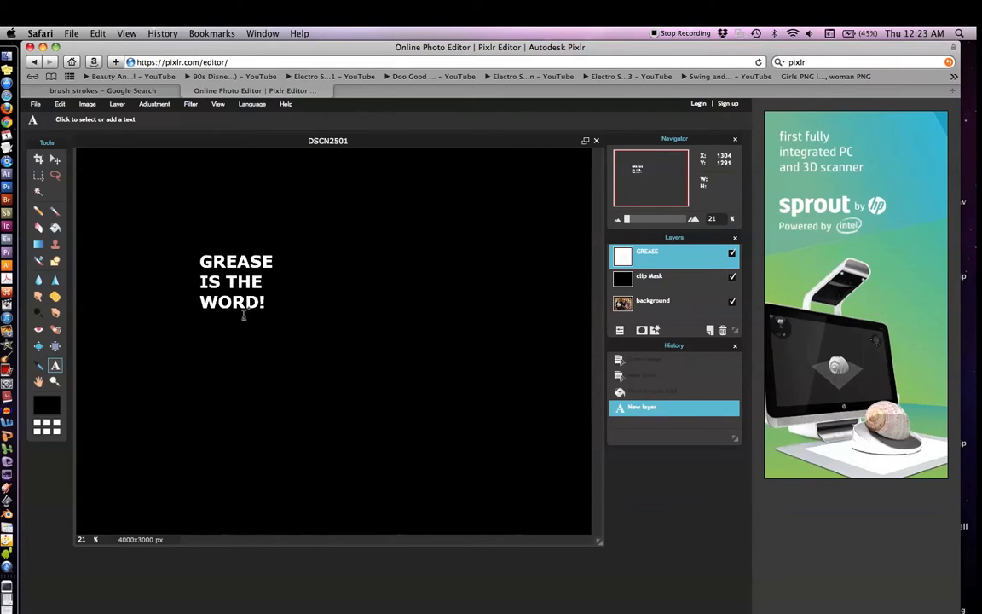
# - Rasterize the GREASE text layer
pyautogui.press('super')
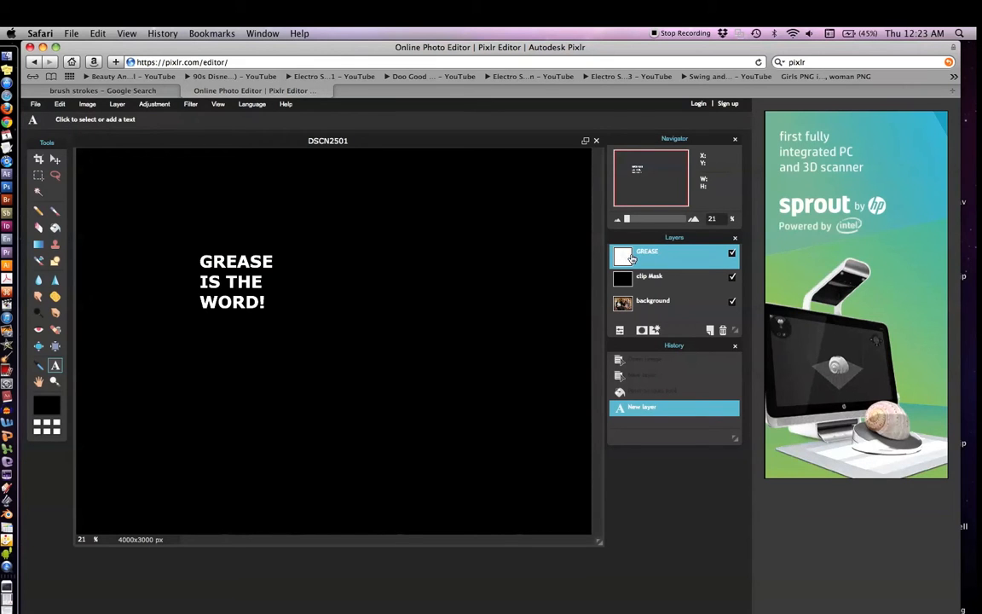
pyautogui.rightClick(626, 259)
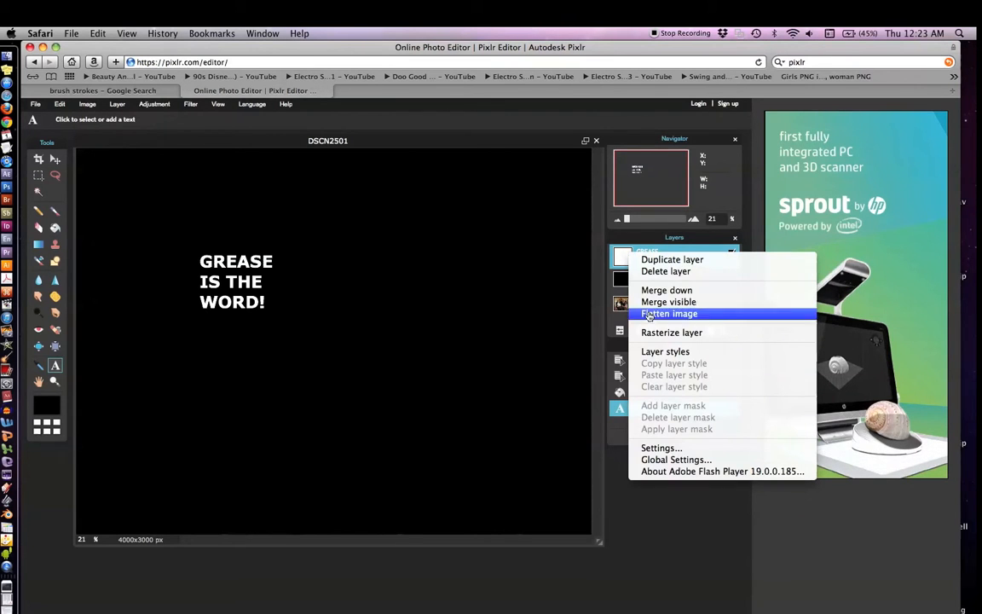
pyautogui.click(651, 332)
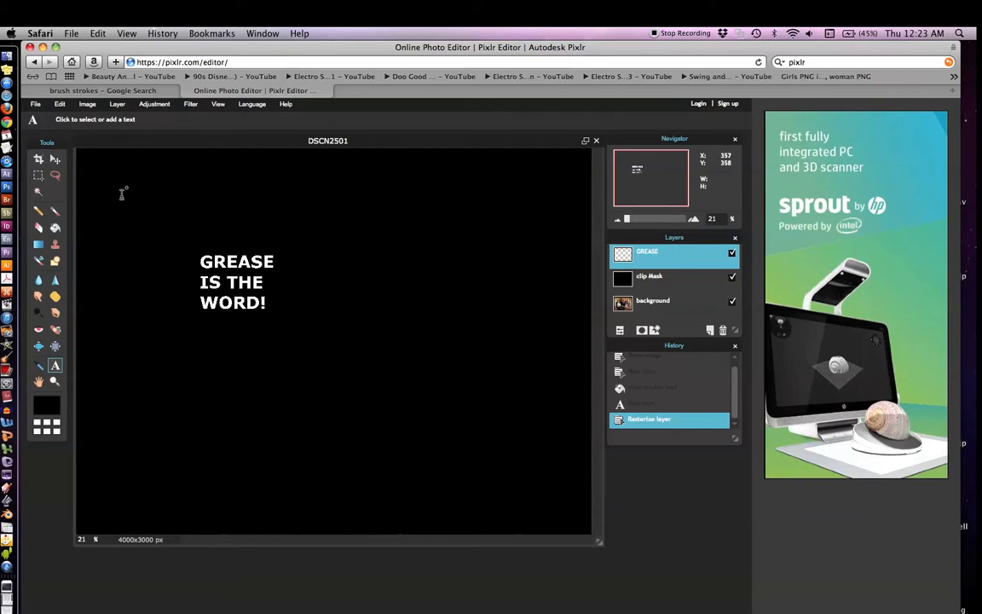
pyautogui.click(60, 104)
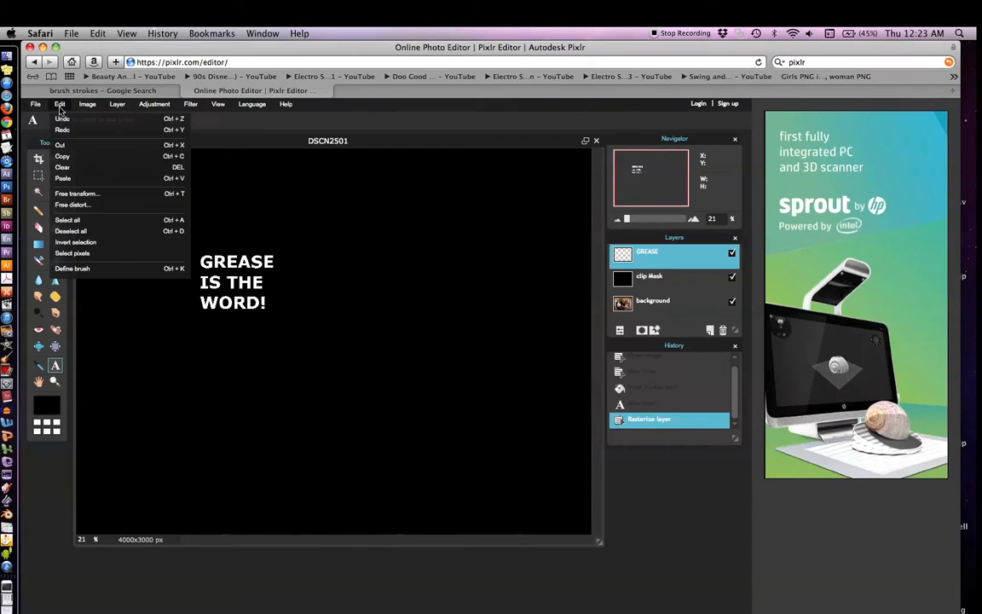
pyautogui.click(75, 193)
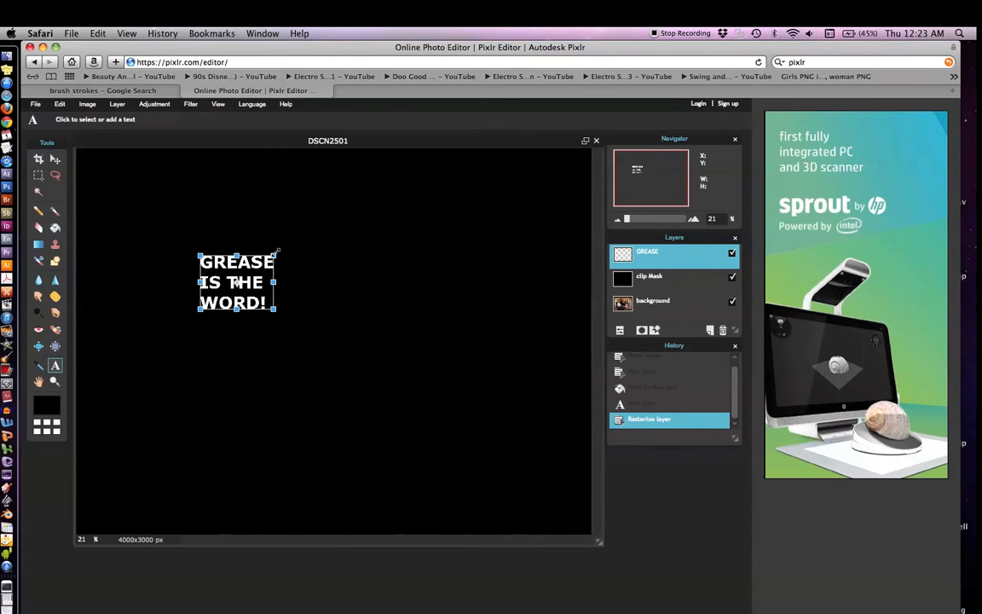
pyautogui.moveTo(277, 253); pyautogui.dragTo(448, 137)
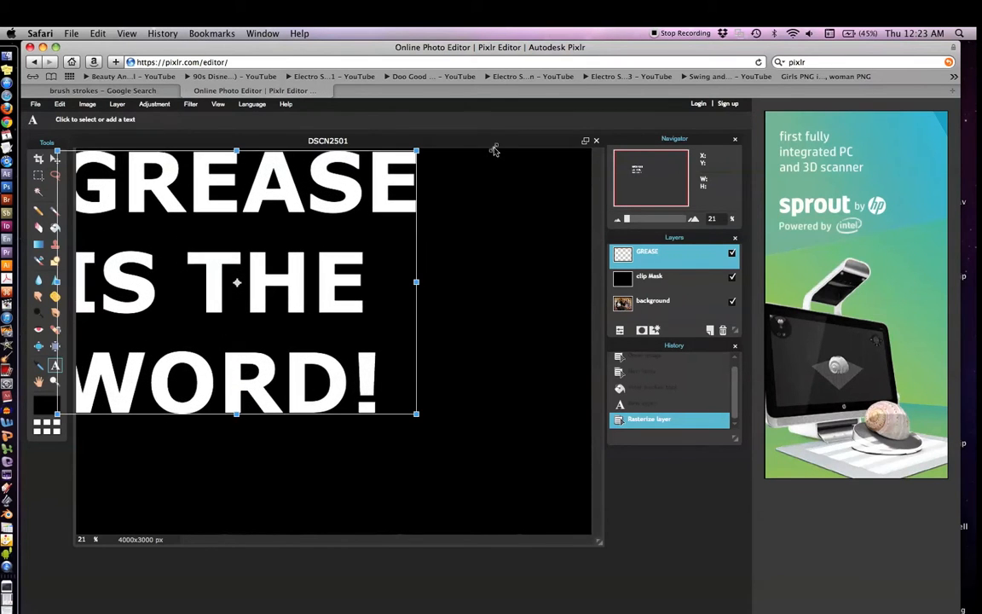
pyautogui.moveTo(281, 174); pyautogui.dragTo(378, 232)
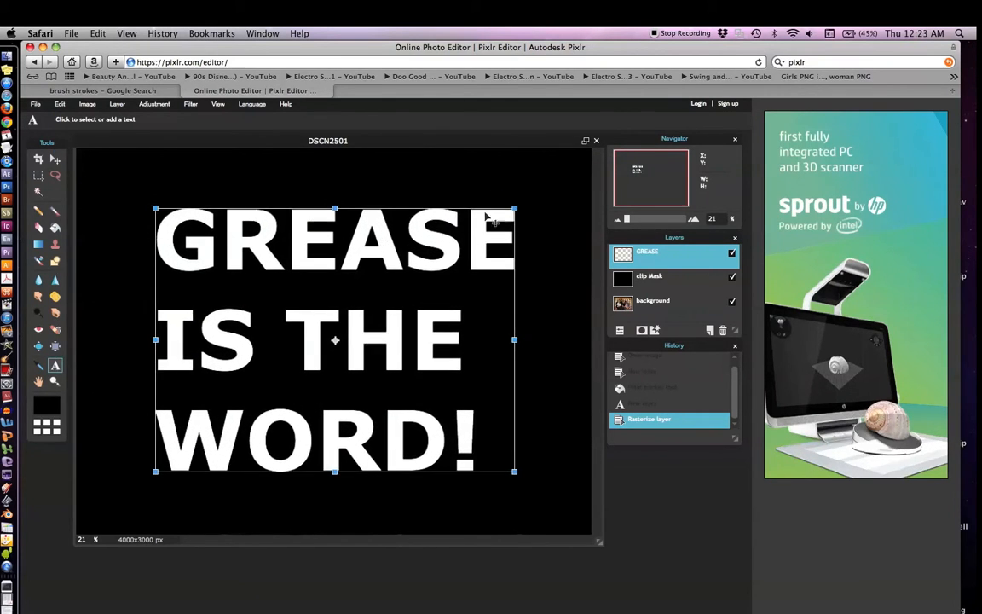
pyautogui.moveTo(519, 205); pyautogui.dragTo(574, 142)
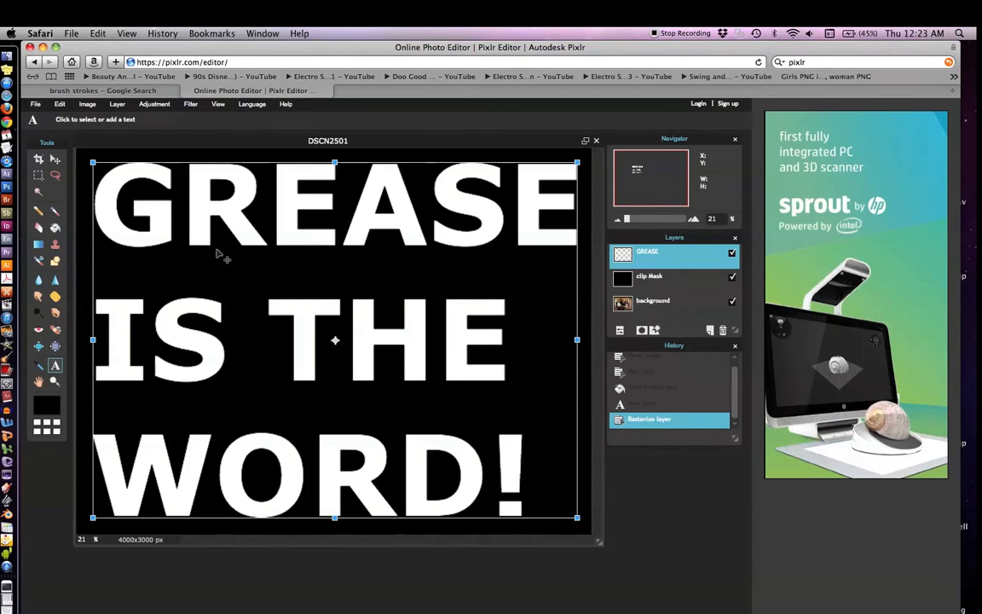
pyautogui.press('Escape')
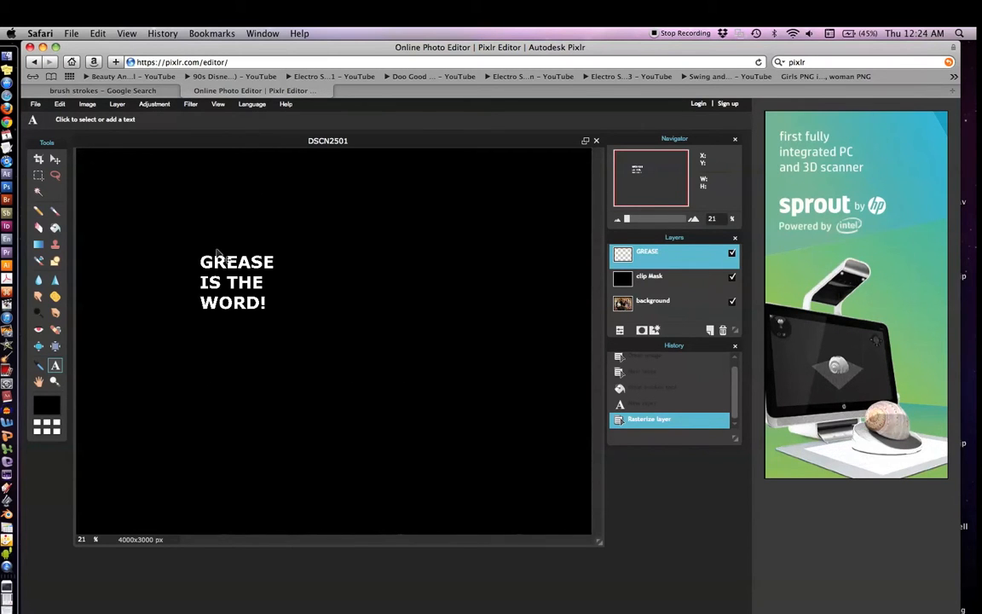
# - Free distort the GREASE layer to fill the canvas height, with full-width upper corners and a narrower lower edge, and apply it
pyautogui.click(61, 104)
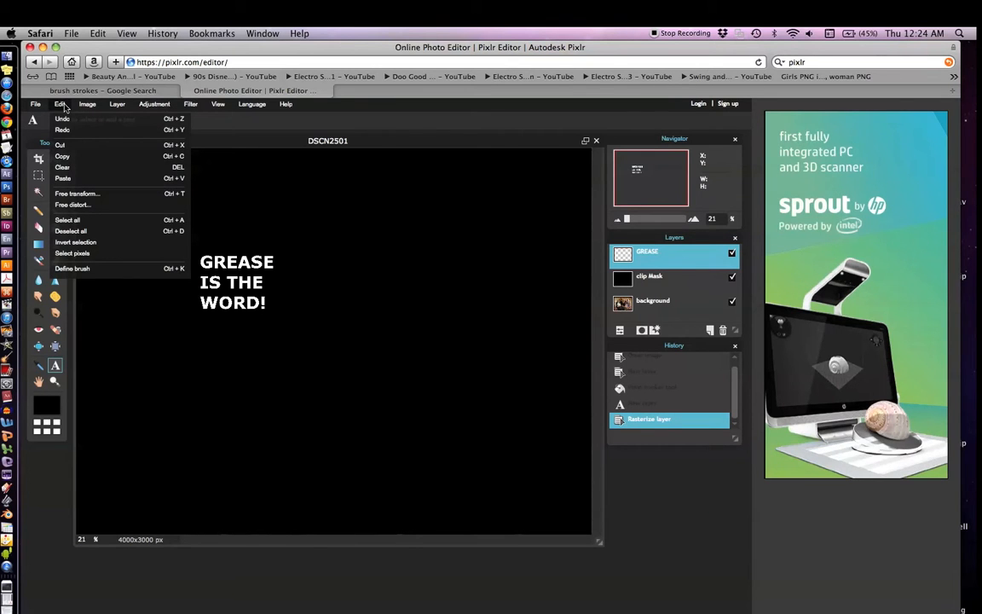
pyautogui.click(85, 208)
pyautogui.moveTo(273, 257); pyautogui.dragTo(590, 148)
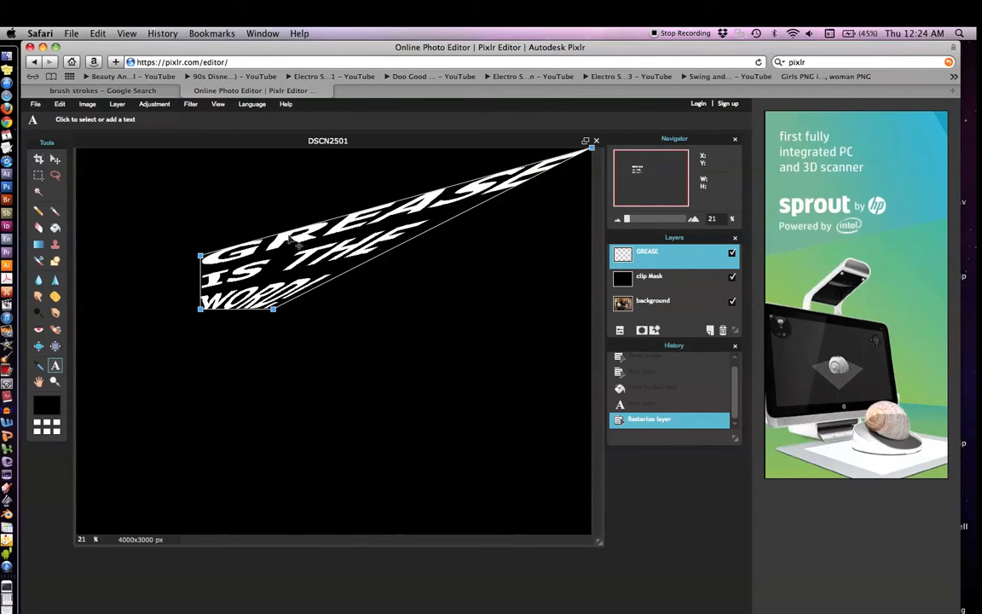
pyautogui.moveTo(200, 256); pyautogui.dragTo(71, 150)
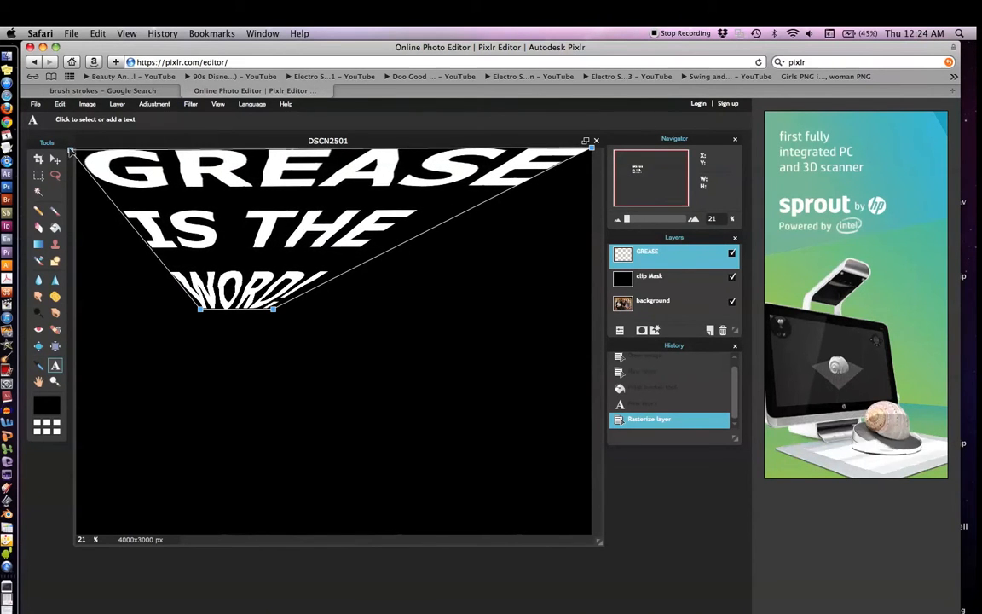
pyautogui.moveTo(200, 310); pyautogui.dragTo(196, 527)
pyautogui.moveTo(195, 530); pyautogui.dragTo(196, 531)
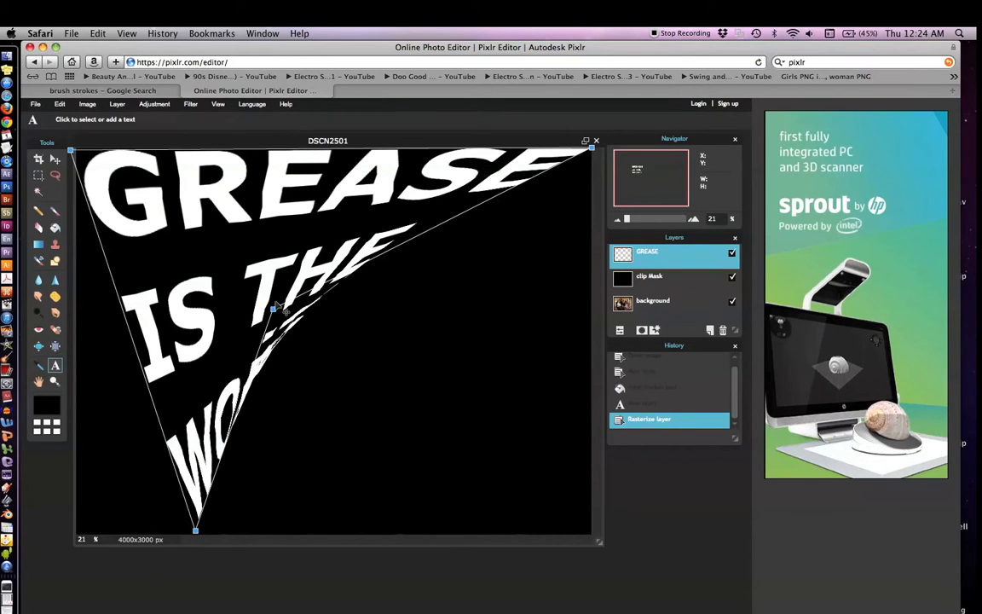
pyautogui.moveTo(273, 309); pyautogui.dragTo(421, 535)
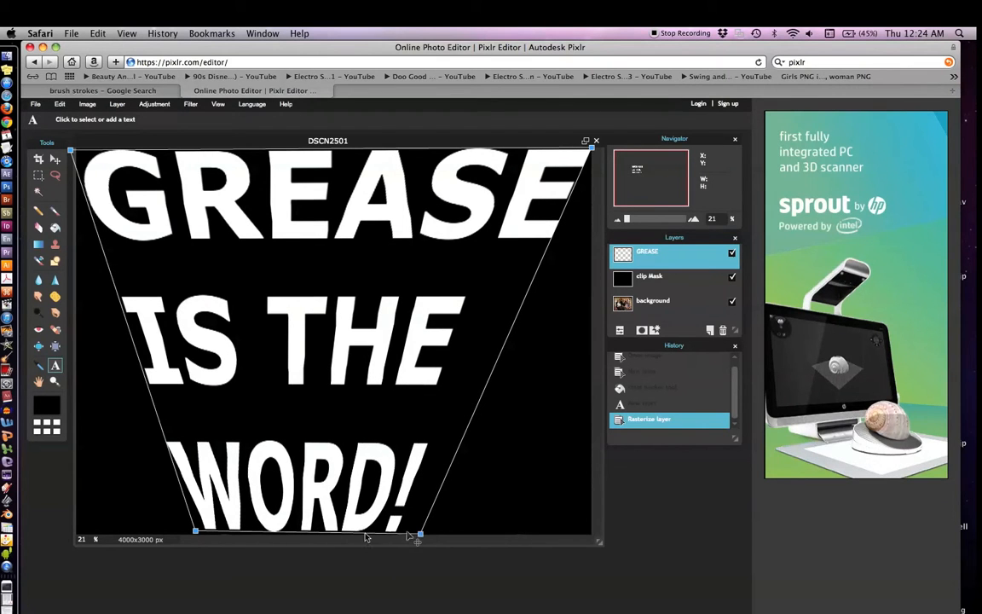
pyautogui.moveTo(196, 531); pyautogui.dragTo(197, 536)
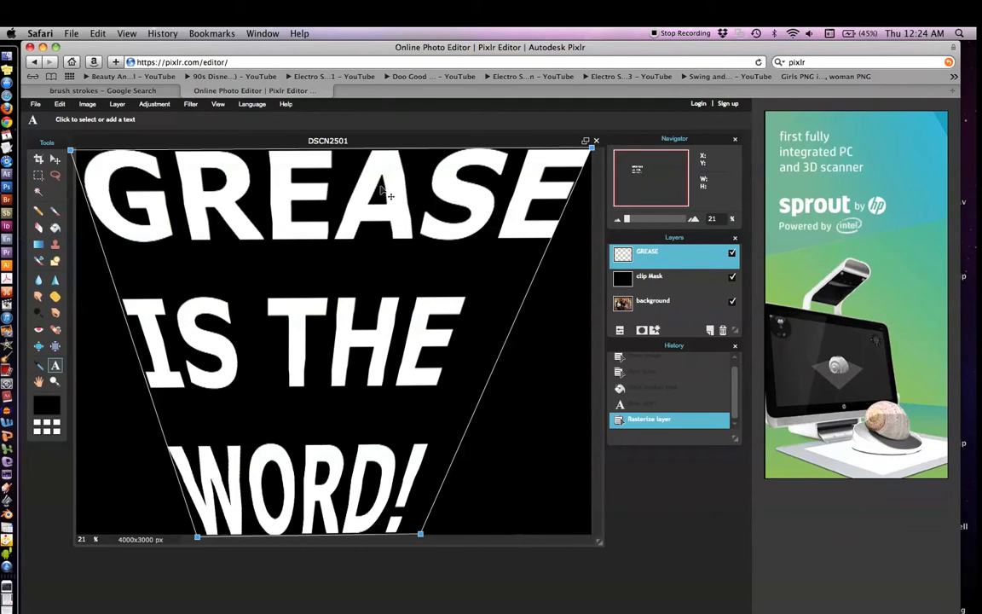
pyautogui.press('Return')
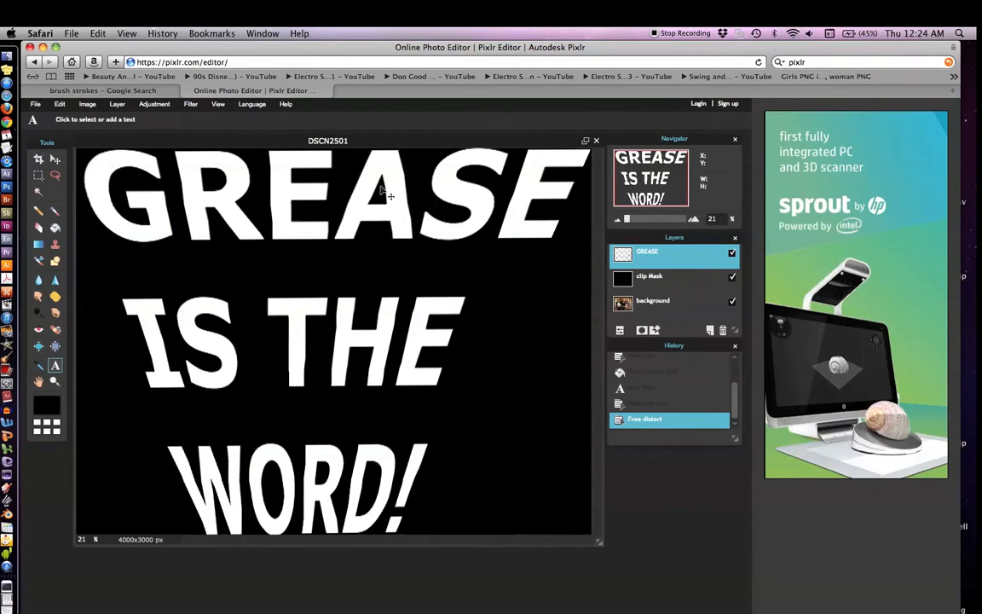
# - Free transform the GREASE layer, enlarging it slightly beyond all canvas edges and nudging its position, and apply the transform
pyautogui.click(59, 104)
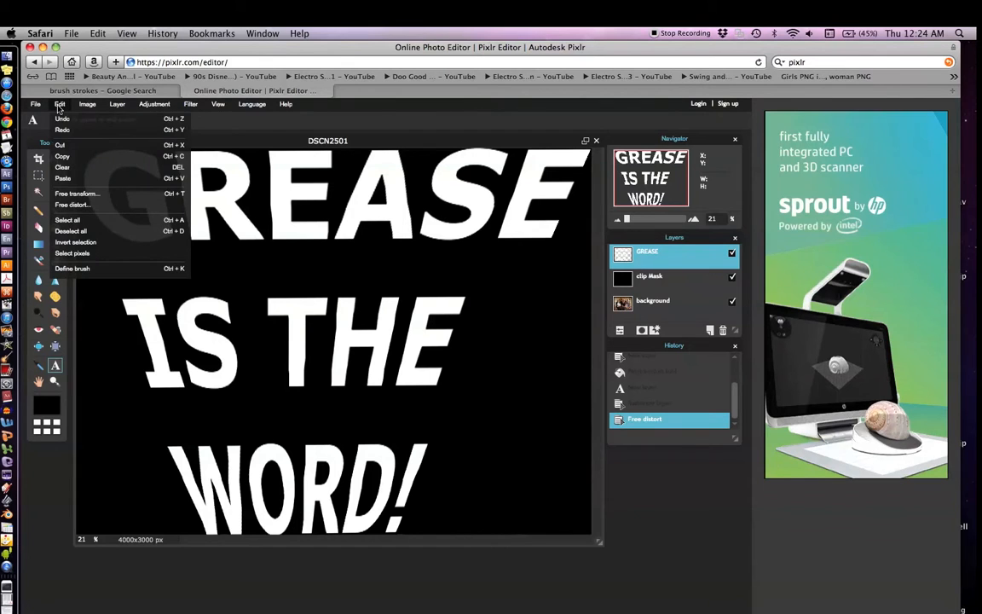
pyautogui.click(65, 193)
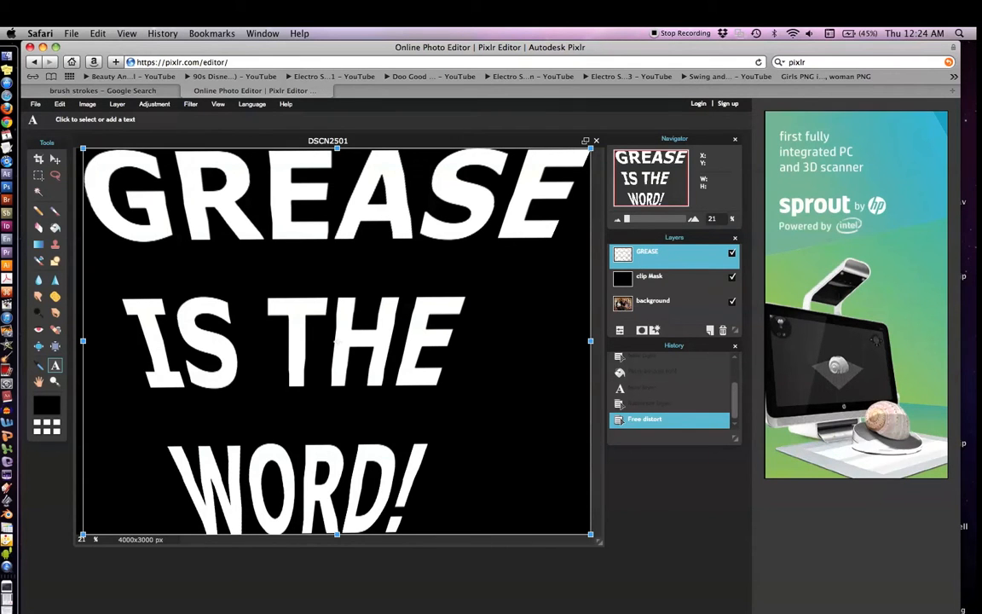
pyautogui.moveTo(83, 147)
pyautogui.mouseDown()
pyautogui.moveTo(131, 164)
pyautogui.moveTo(262, 337)
pyautogui.moveTo(185, 257)
pyautogui.moveTo(143, 191)
pyautogui.moveTo(94, 160)
pyautogui.moveTo(84, 136)
pyautogui.moveTo(88, 145)
pyautogui.moveTo(98, 138)
pyautogui.moveTo(88, 136)
pyautogui.moveTo(122, 147)
pyautogui.moveTo(279, 149)
pyautogui.moveTo(46, 146)
pyautogui.moveTo(70, 142)
pyautogui.mouseUp()
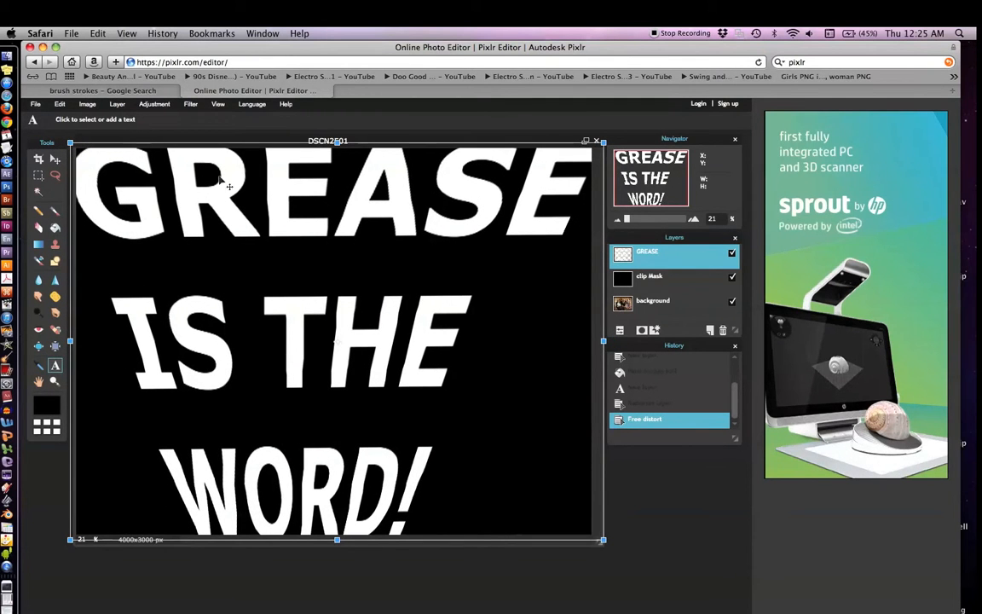
pyautogui.moveTo(292, 195)
pyautogui.mouseDown()
pyautogui.moveTo(306, 194)
pyautogui.moveTo(294, 197)
pyautogui.mouseUp()
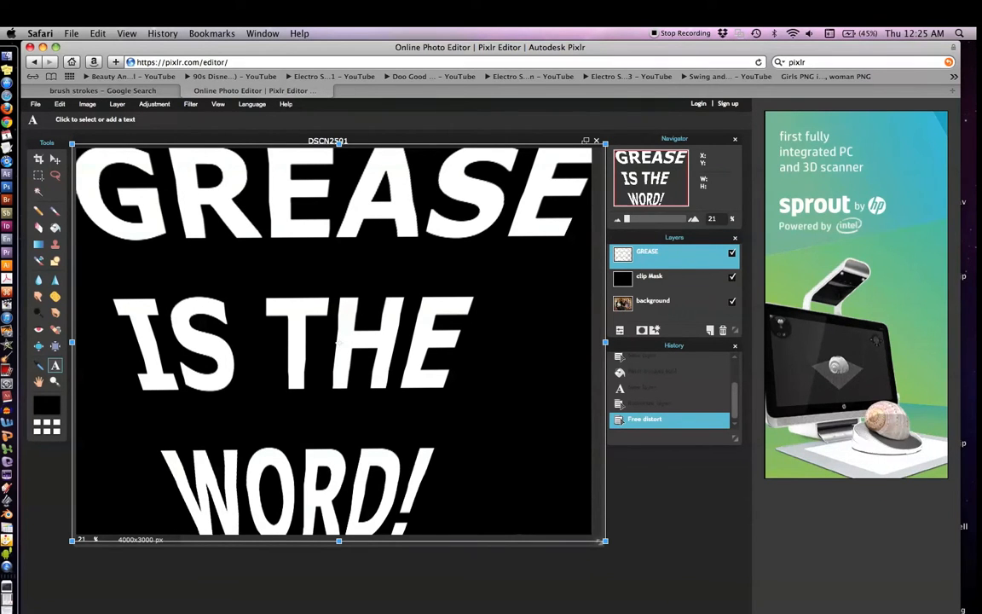
pyautogui.press('Return')
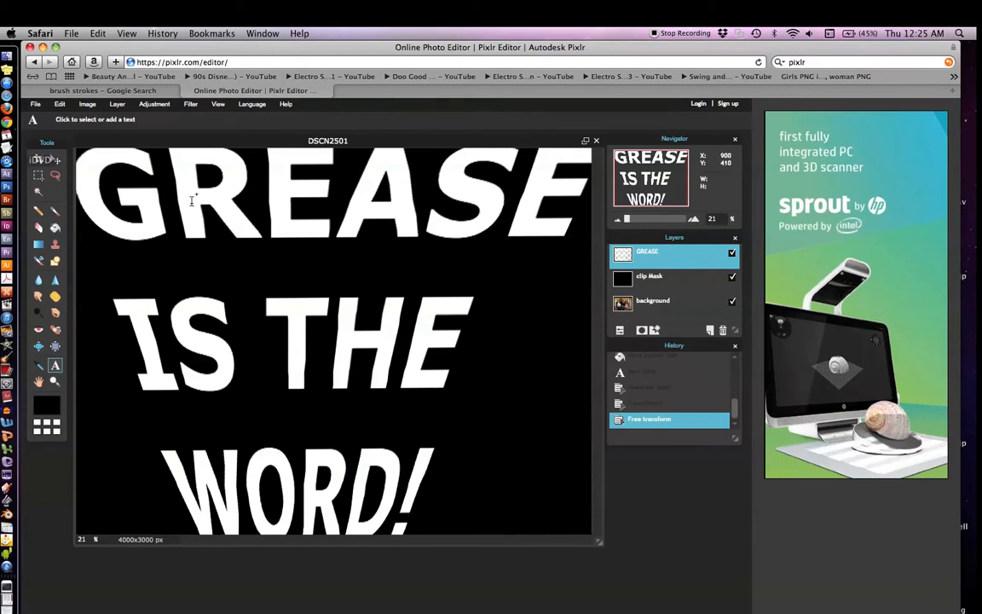
# - Step the history back to the Free distort state and return to the Free transform state
pyautogui.click(60, 105)
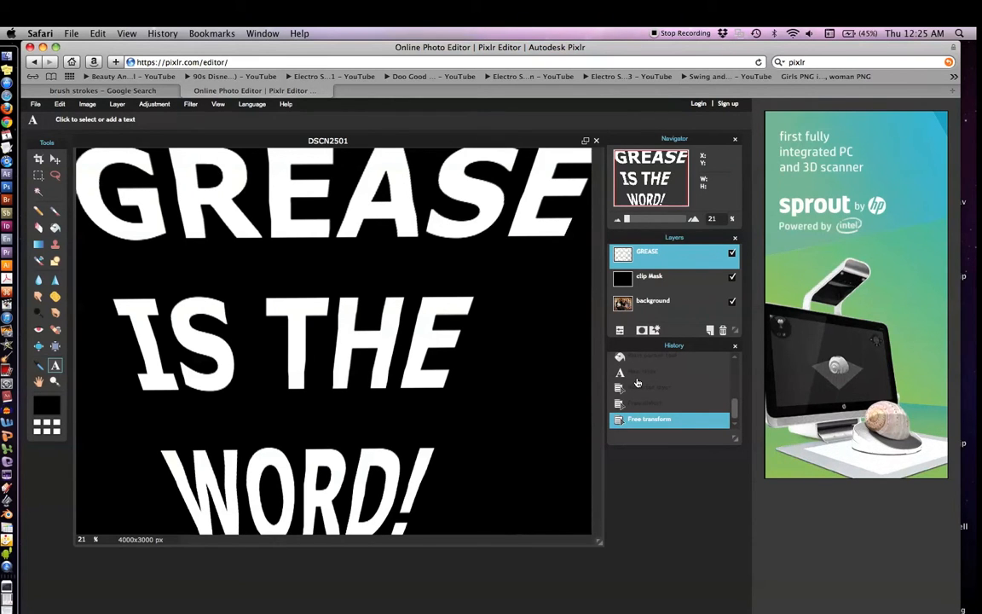
pyautogui.click(217, 105)
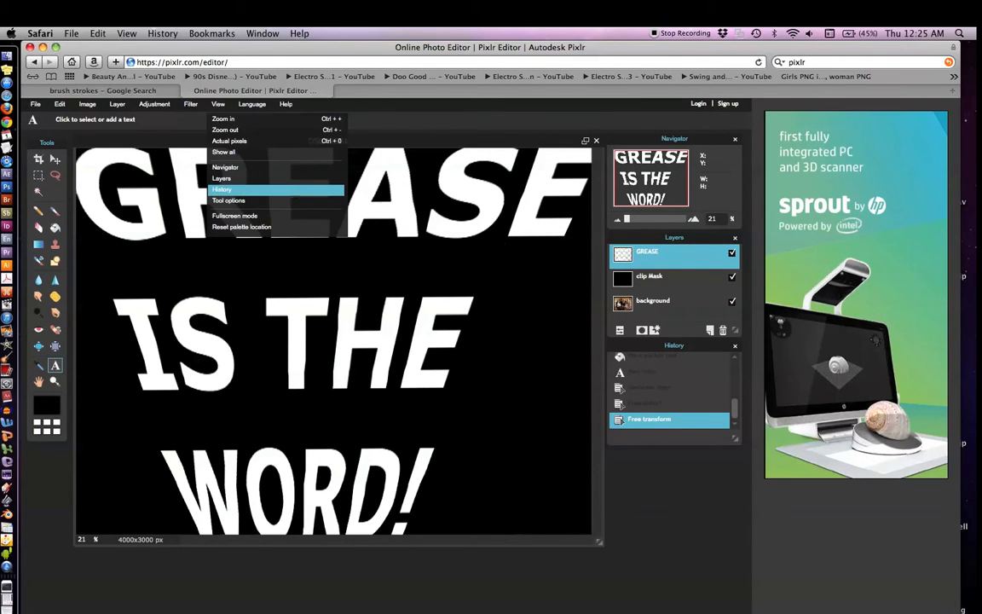
pyautogui.click(306, 201)
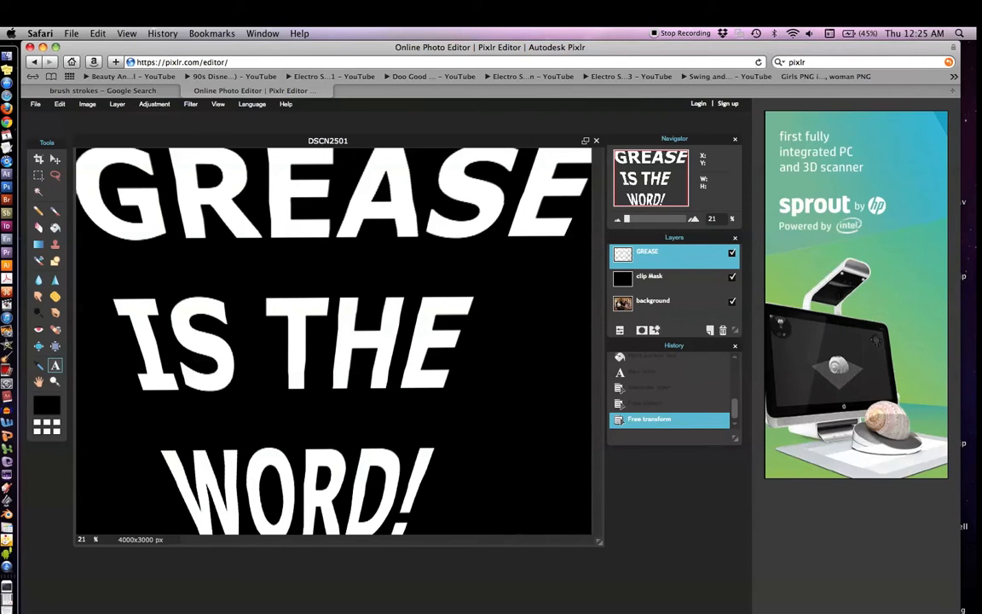
pyautogui.click(59, 103)
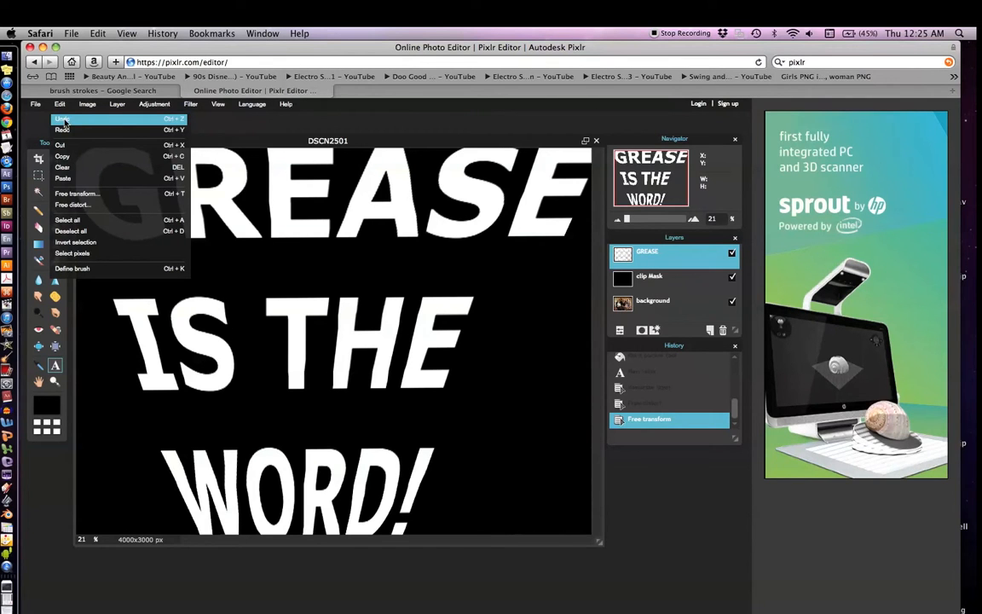
pyautogui.click(663, 350)
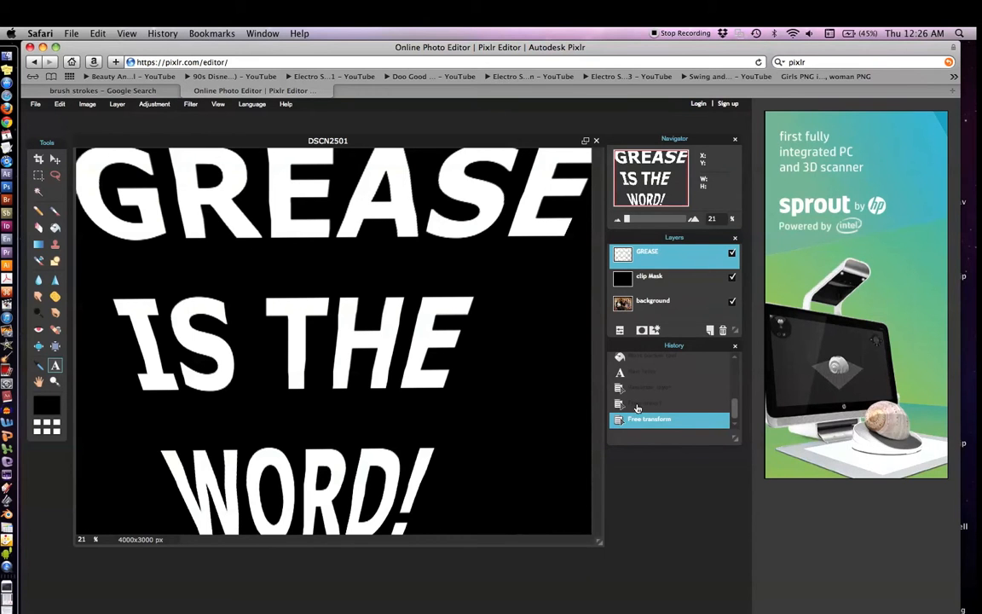
pyautogui.click(636, 407)
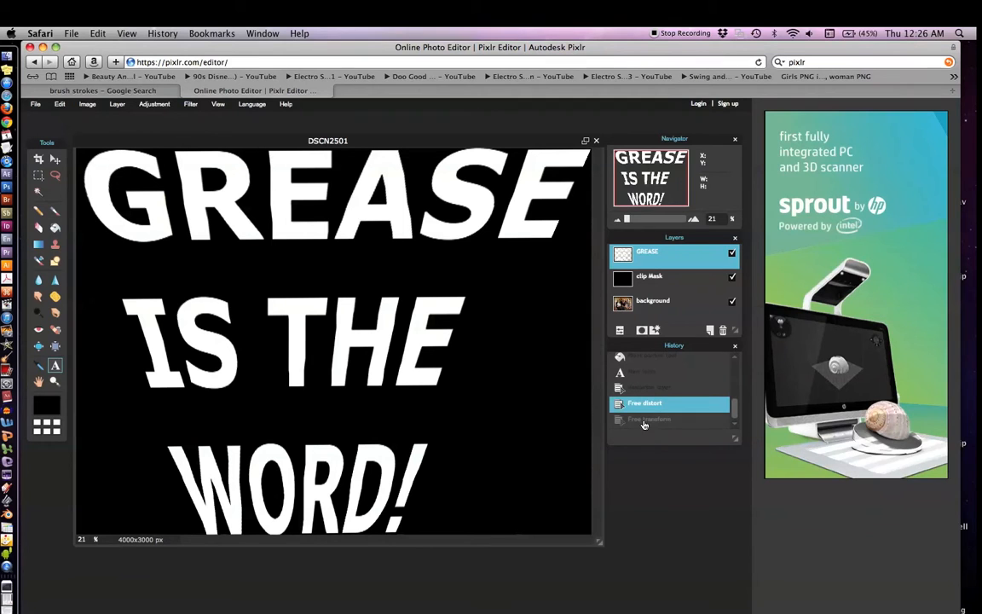
pyautogui.click(644, 420)
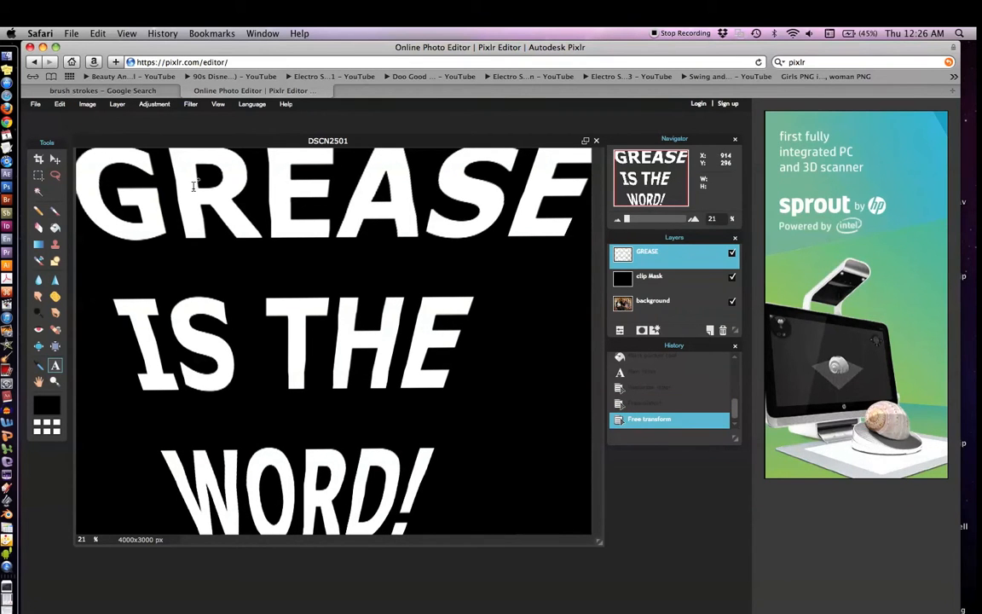
# - Select the letters G and R of GREASE together with the Wand tool
pyautogui.click(56, 160)
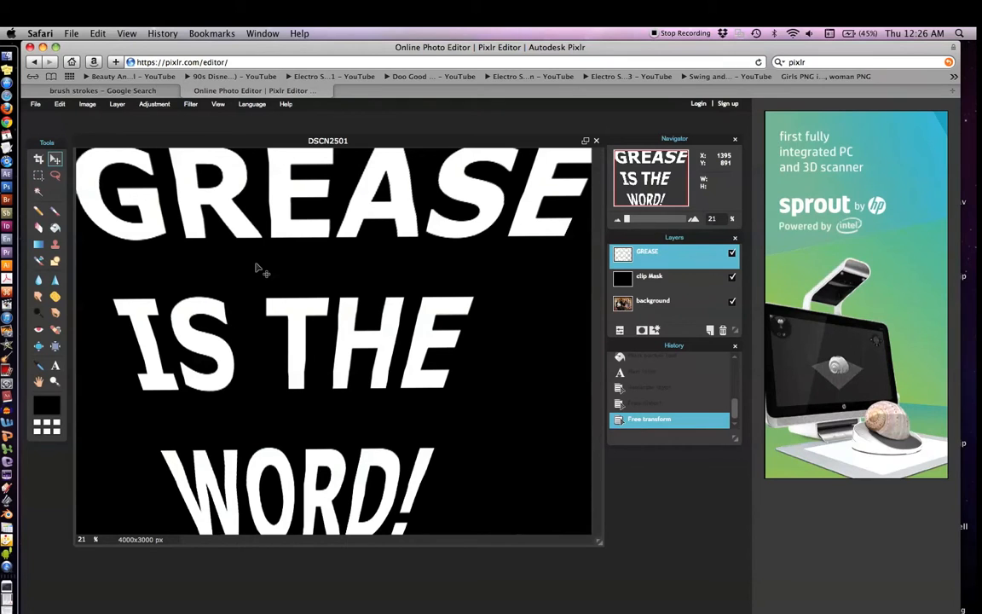
pyautogui.press('w')
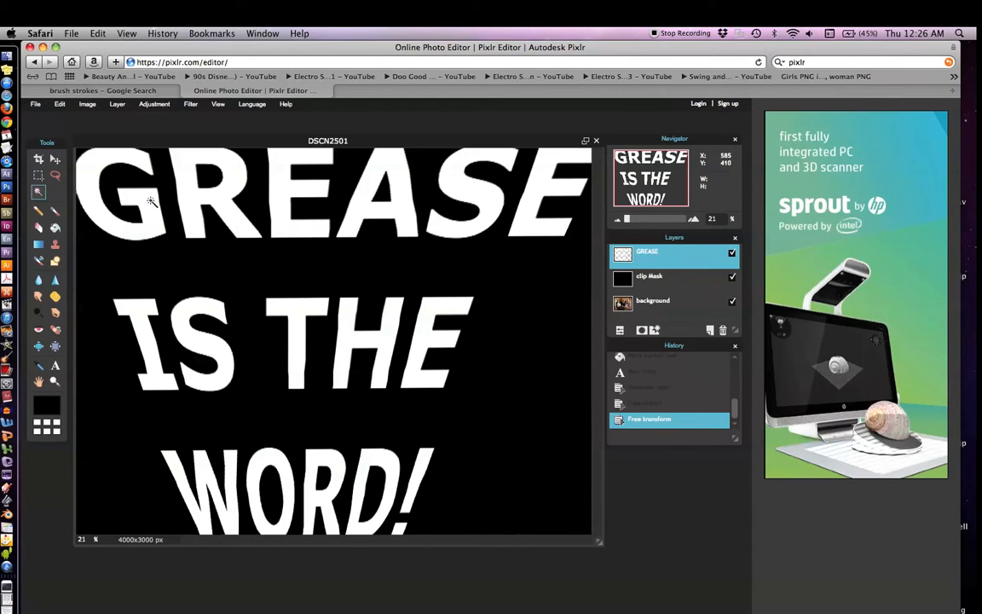
pyautogui.click(96, 207)
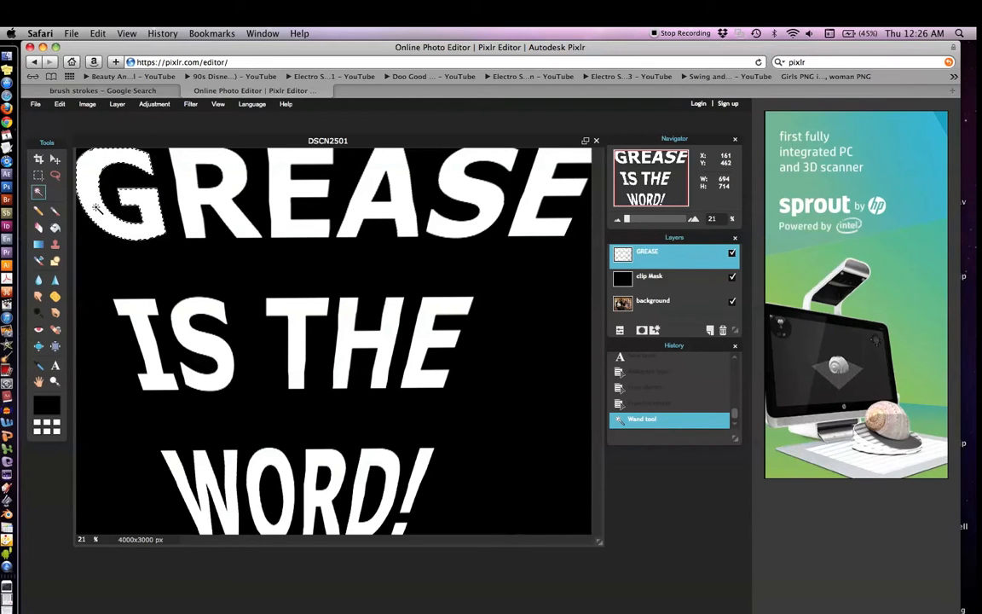
pyautogui.keyDown('shift'); pyautogui.click(189, 190); pyautogui.keyUp('shift')
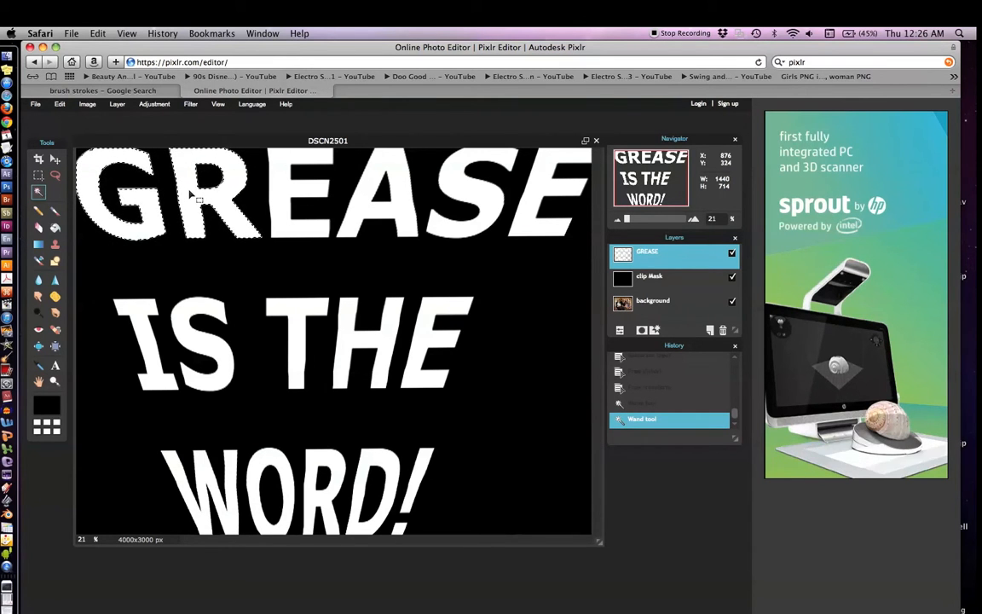
pyautogui.rightClick(188, 191)
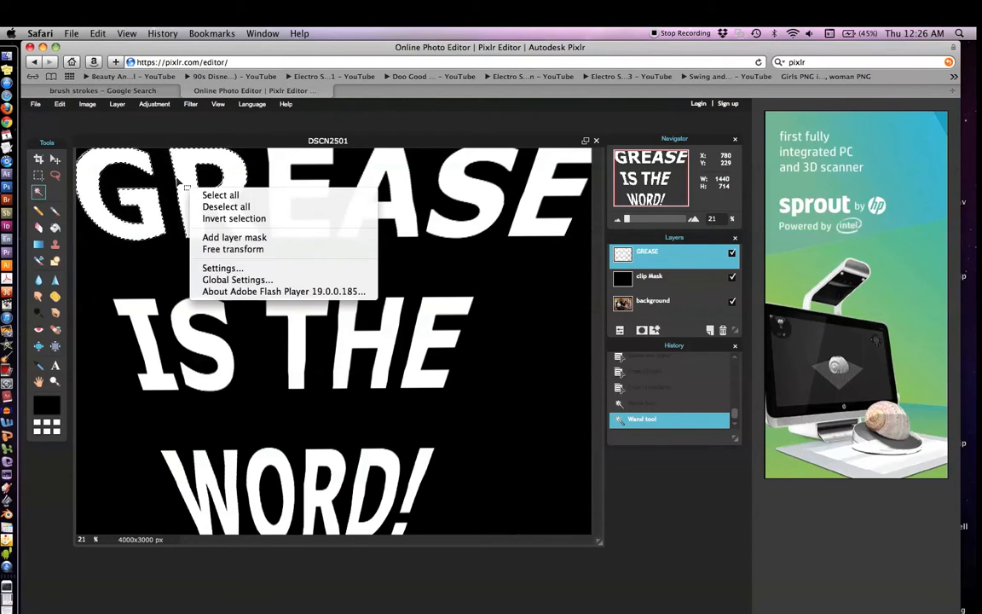
pyautogui.click(177, 181)
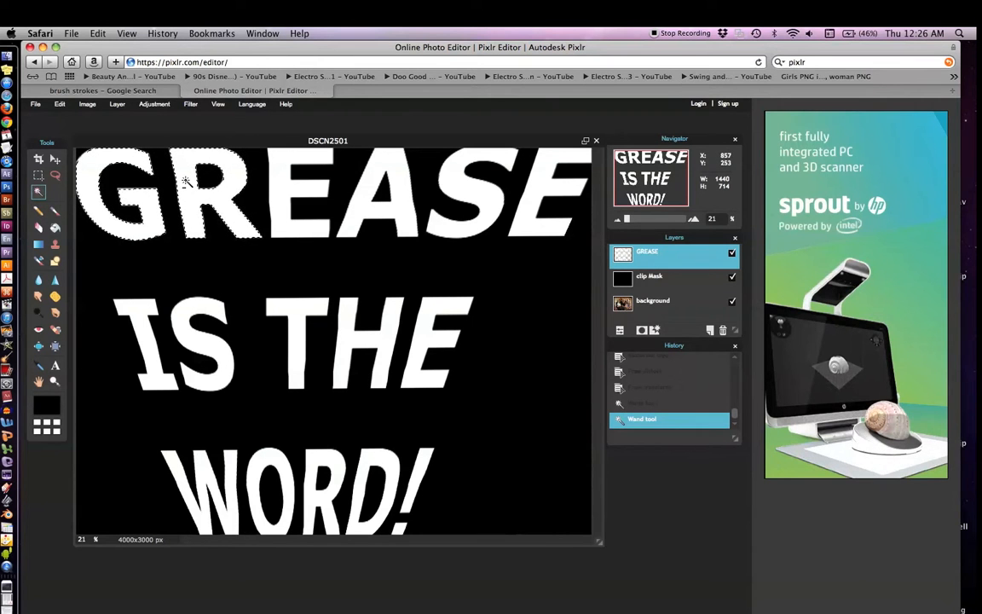
pyautogui.rightClick(186, 182)
pyautogui.click(183, 181)
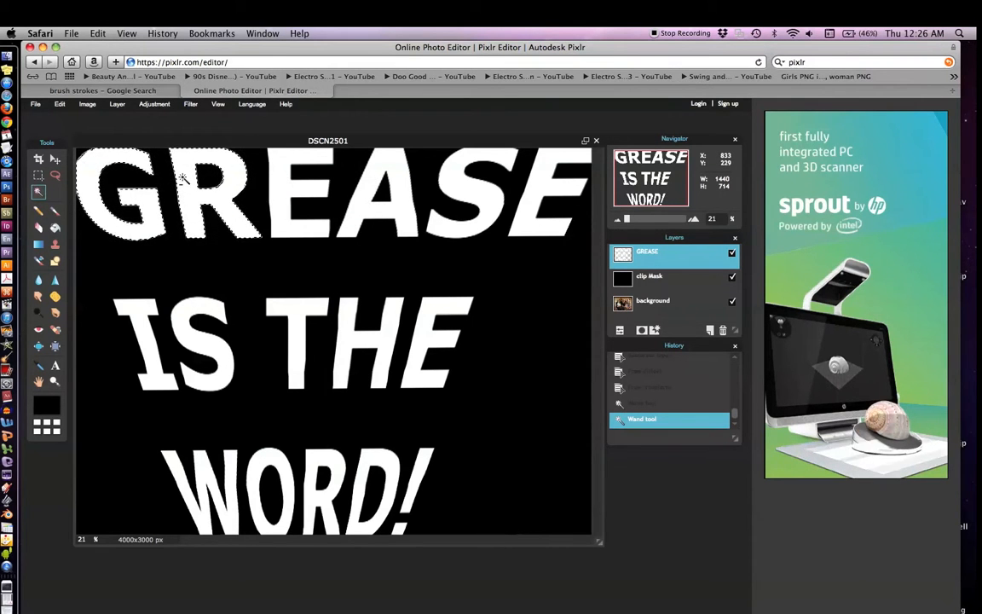
pyautogui.rightClick(183, 179)
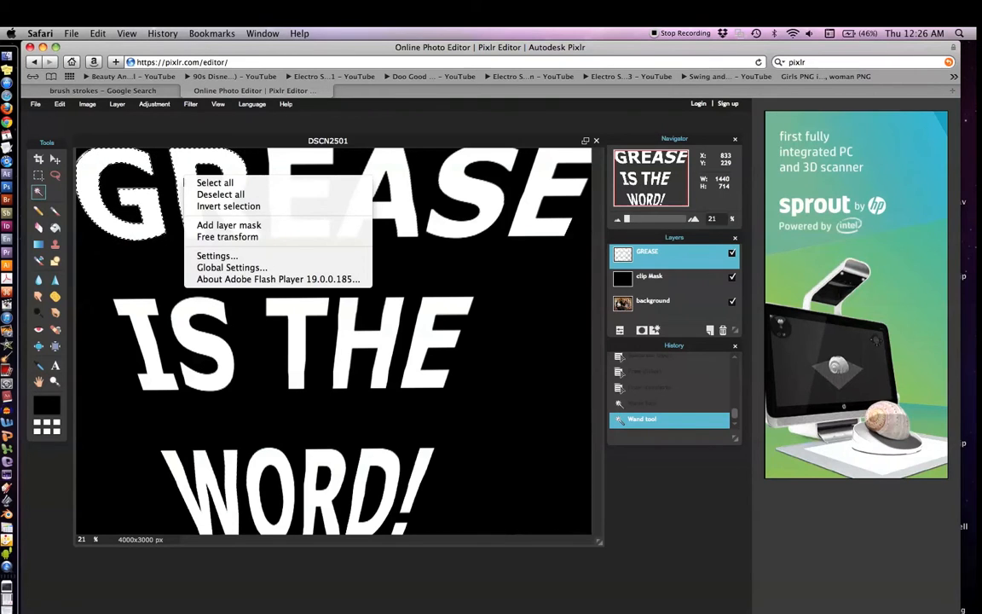
pyautogui.click(219, 196)
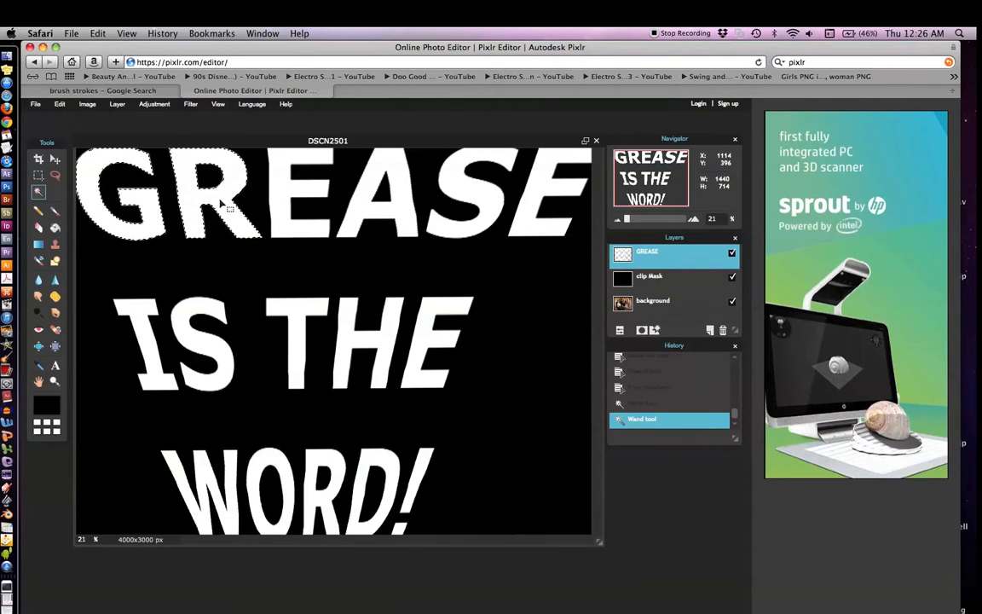
# - Add the remaining letters E, A, S and E of GREASE to the wand selection
pyautogui.keyDown('shift'); pyautogui.click(281, 195); pyautogui.keyUp('shift')
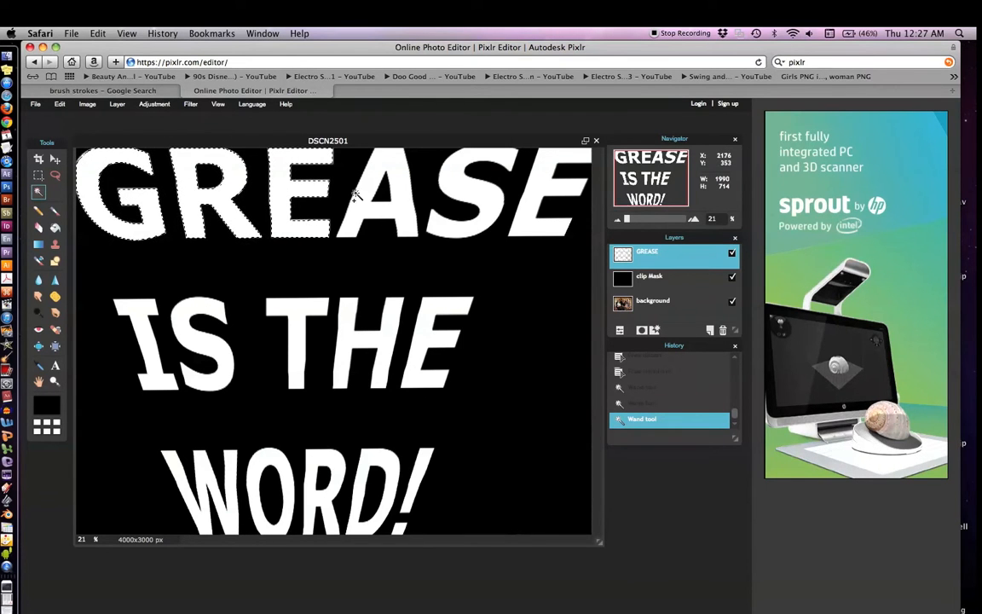
pyautogui.keyDown('shift'); pyautogui.click(366, 193); pyautogui.keyUp('shift')
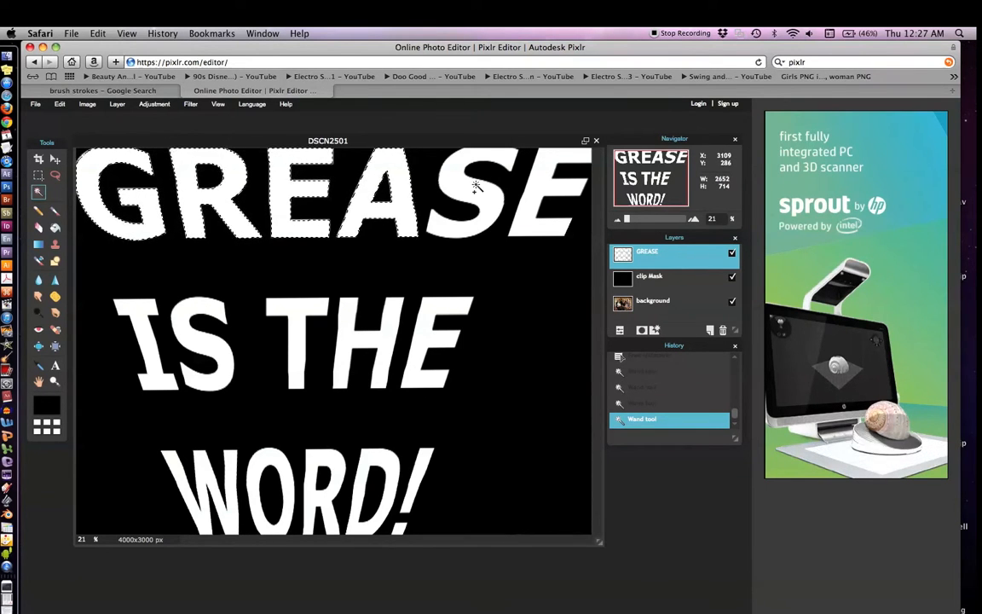
pyautogui.keyDown('shift'); pyautogui.click(476, 188); pyautogui.keyUp('shift')
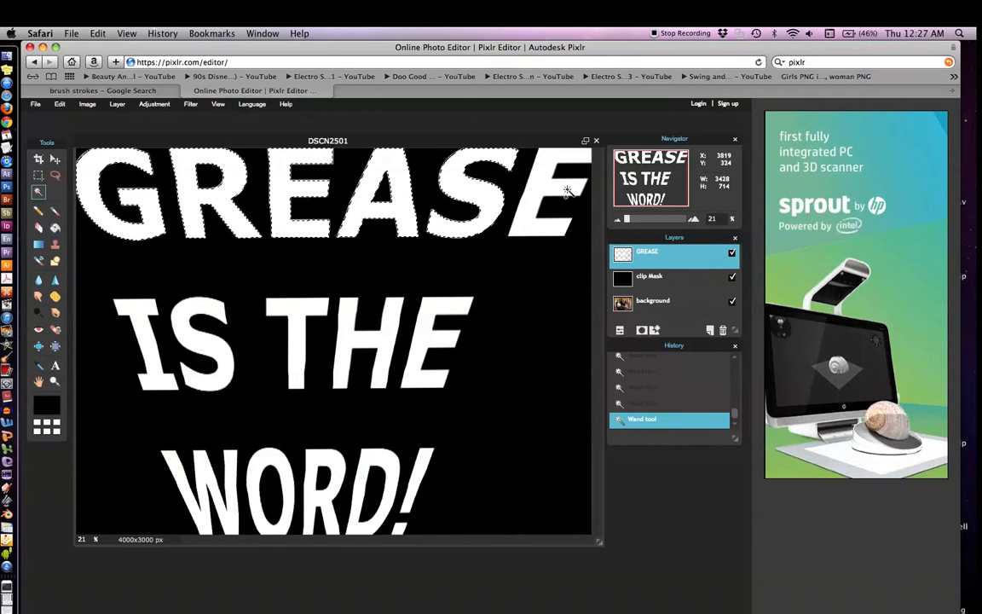
pyautogui.keyDown('shift'); pyautogui.click(540, 189); pyautogui.keyUp('shift')
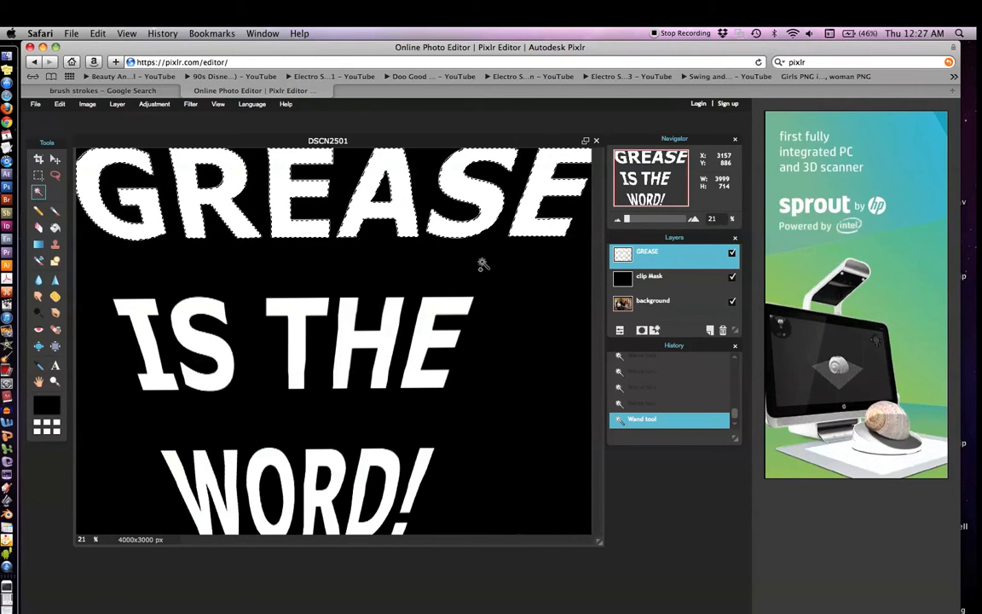
# - Extend the wand selection to every letter of the middle line, IS THE
pyautogui.keyDown('shift'); pyautogui.click(424, 339); pyautogui.keyUp('shift')
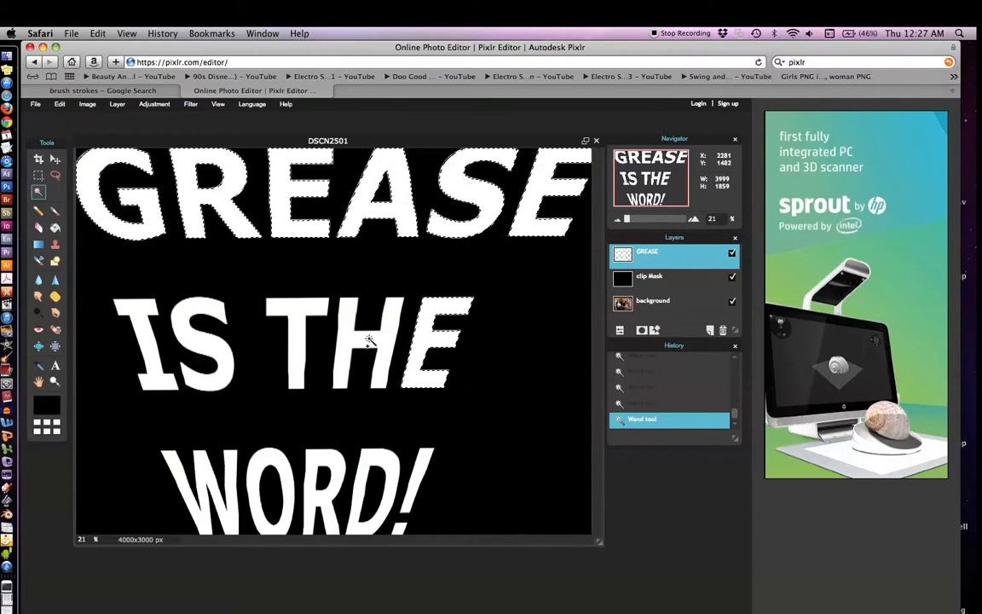
pyautogui.keyDown('shift'); pyautogui.click(368, 341); pyautogui.keyUp('shift')
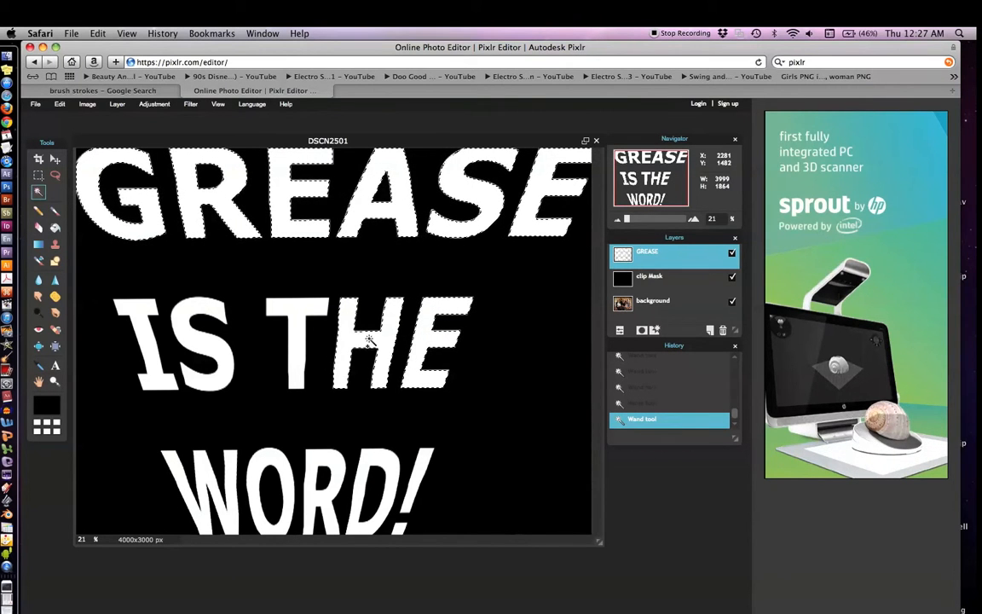
pyautogui.keyDown('shift'); pyautogui.click(297, 345); pyautogui.keyUp('shift')
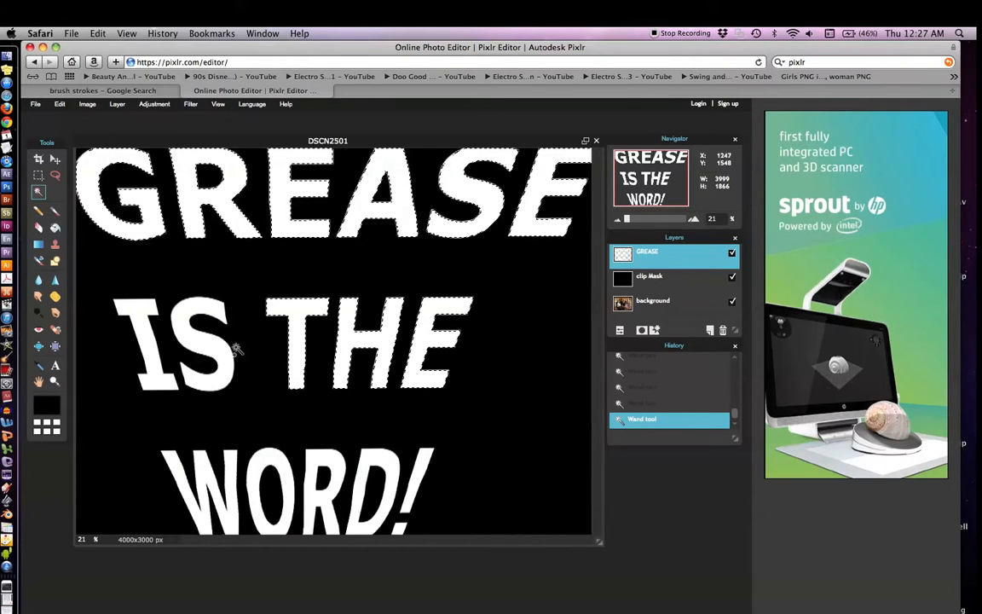
pyautogui.keyDown('shift'); pyautogui.click(203, 345); pyautogui.keyUp('shift')
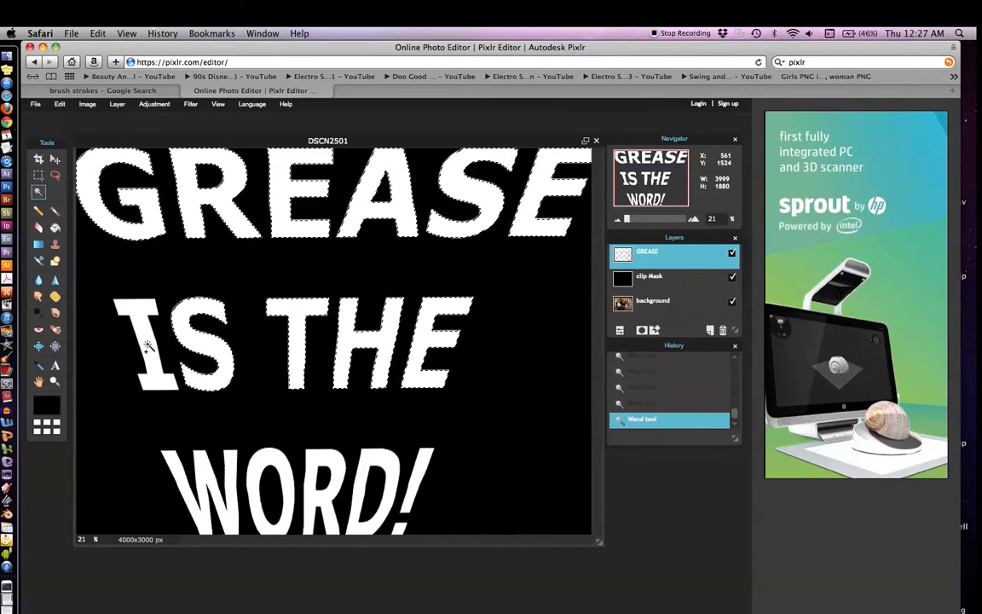
pyautogui.keyDown('shift'); pyautogui.click(147, 345); pyautogui.keyUp('shift')
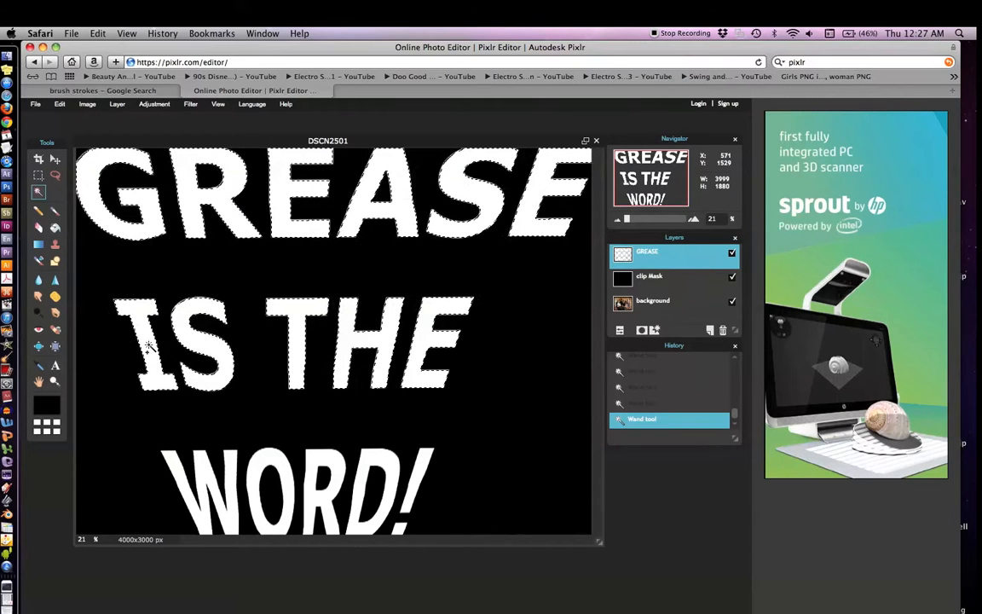
# - Add the last line, WORD! with its exclamation mark, to the wand selection and switch to the Move tool
pyautogui.keyDown('shift'); pyautogui.click(204, 473); pyautogui.keyUp('shift')
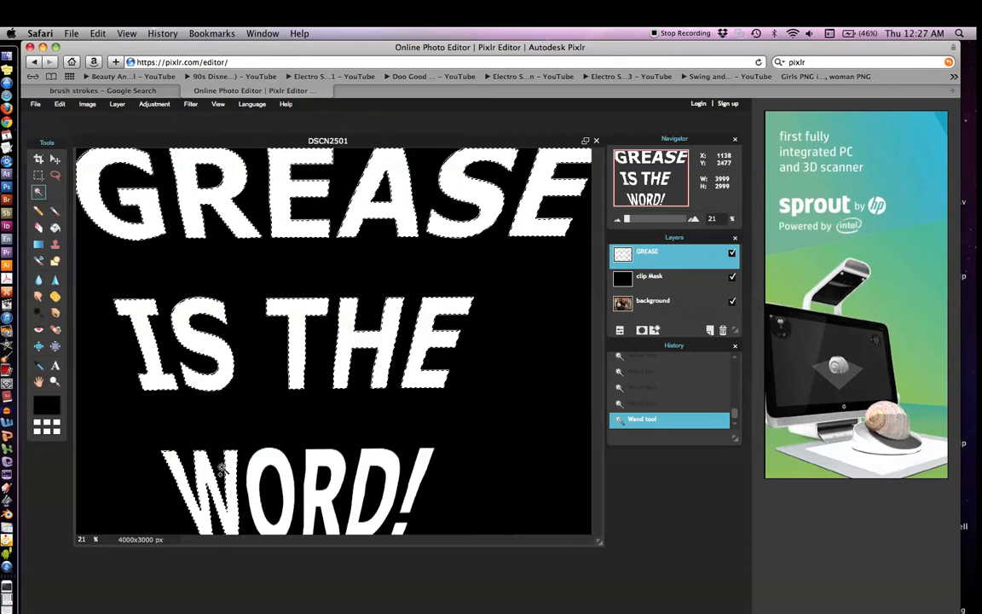
pyautogui.keyDown('shift'); pyautogui.click(270, 455); pyautogui.keyUp('shift')
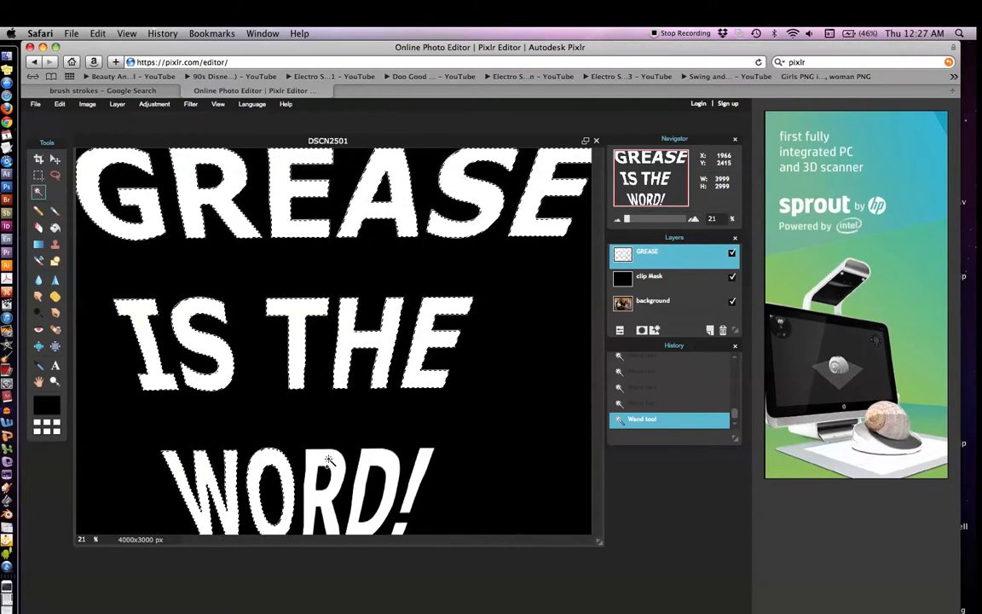
pyautogui.keyDown('shift'); pyautogui.click(329, 460); pyautogui.keyUp('shift')
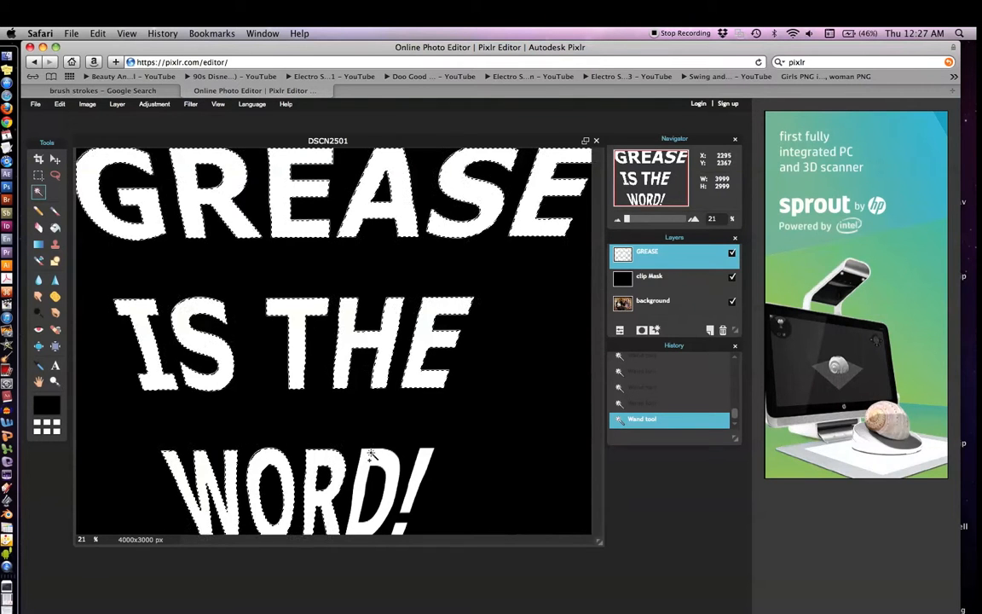
pyautogui.keyDown('shift'); pyautogui.click(383, 456); pyautogui.keyUp('shift')
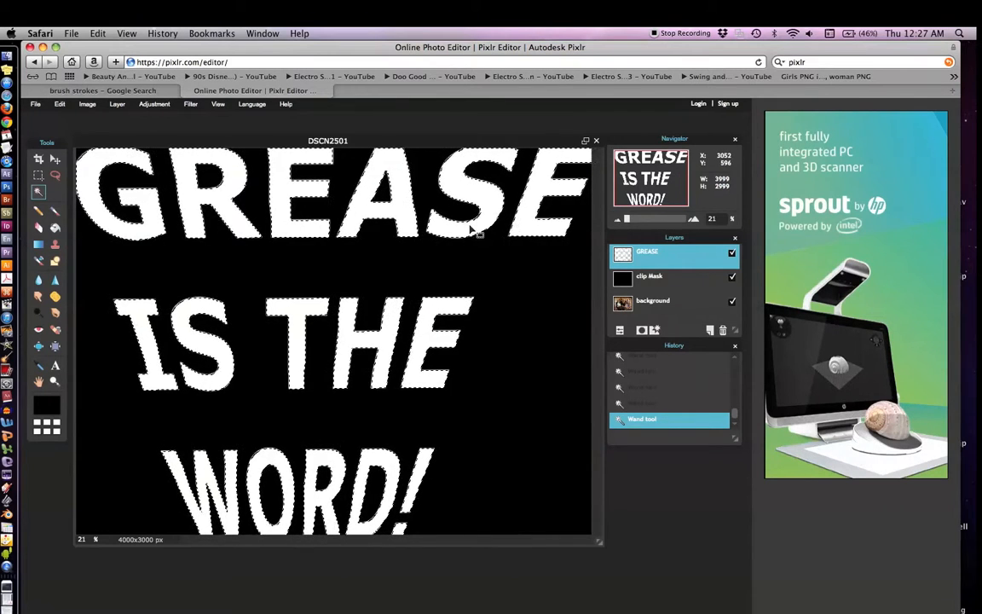
pyautogui.click(54, 159)
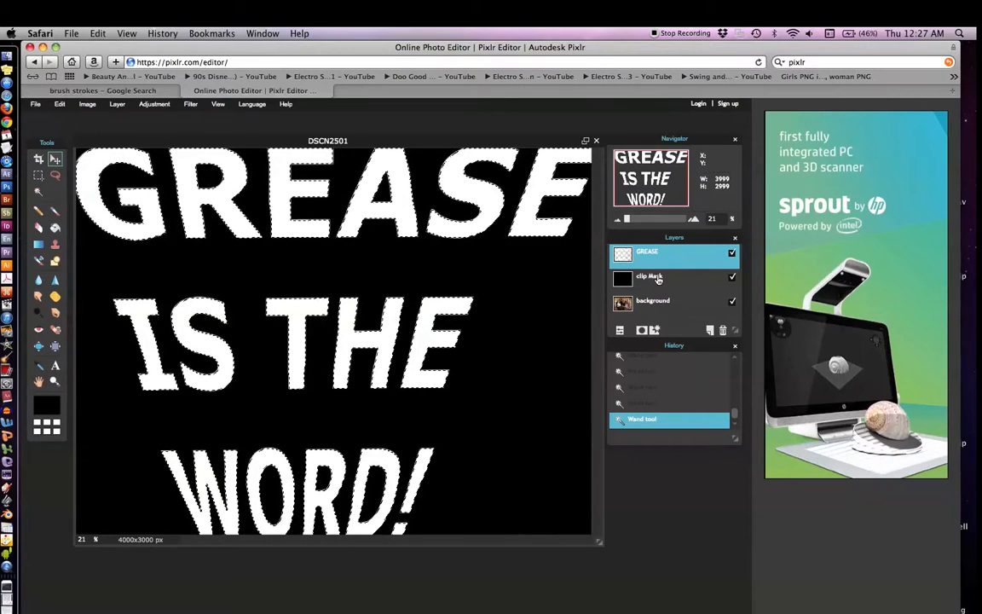
# - Hide the GREASE layer, clear the selected letter shapes from the clip Mask layer, and deselect everything
pyautogui.click(657, 279)
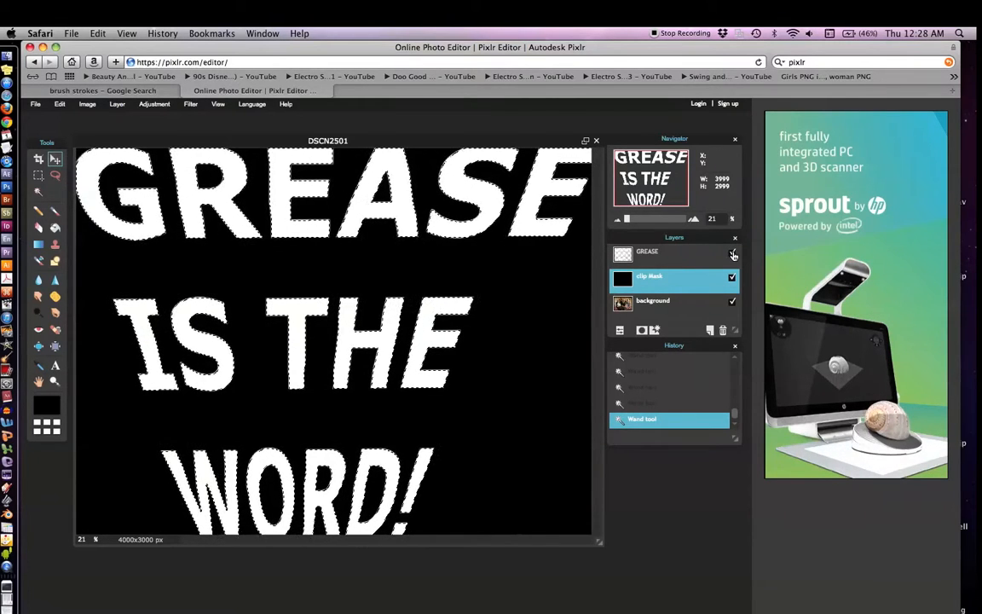
pyautogui.click(732, 253)
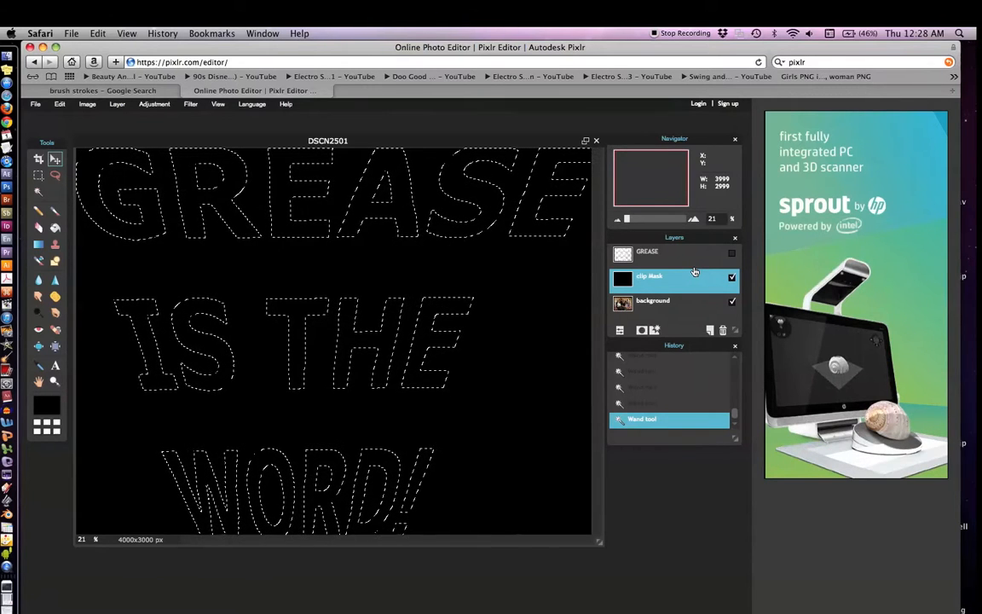
pyautogui.press('Delete')
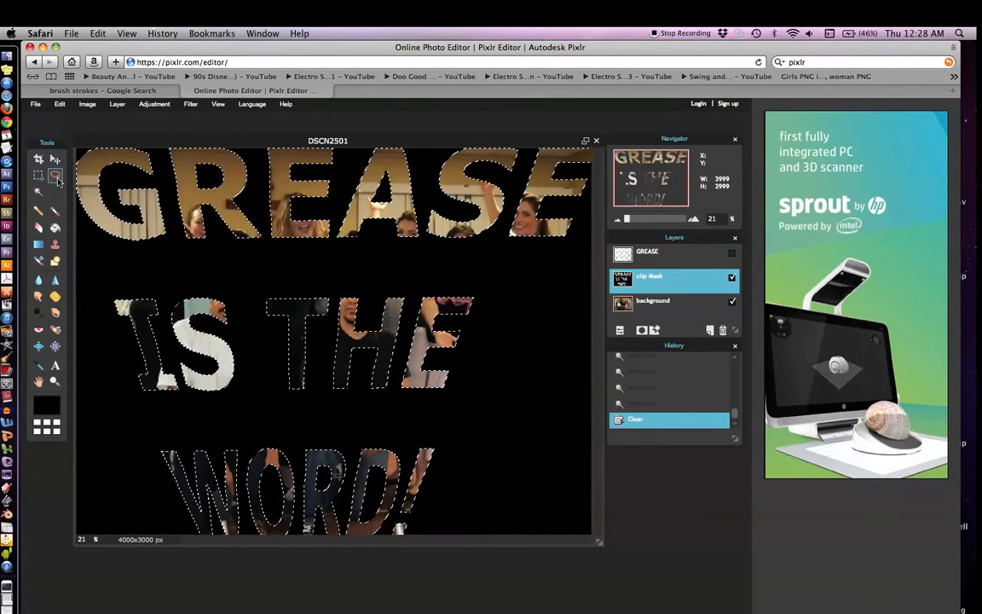
pyautogui.press('super+d')
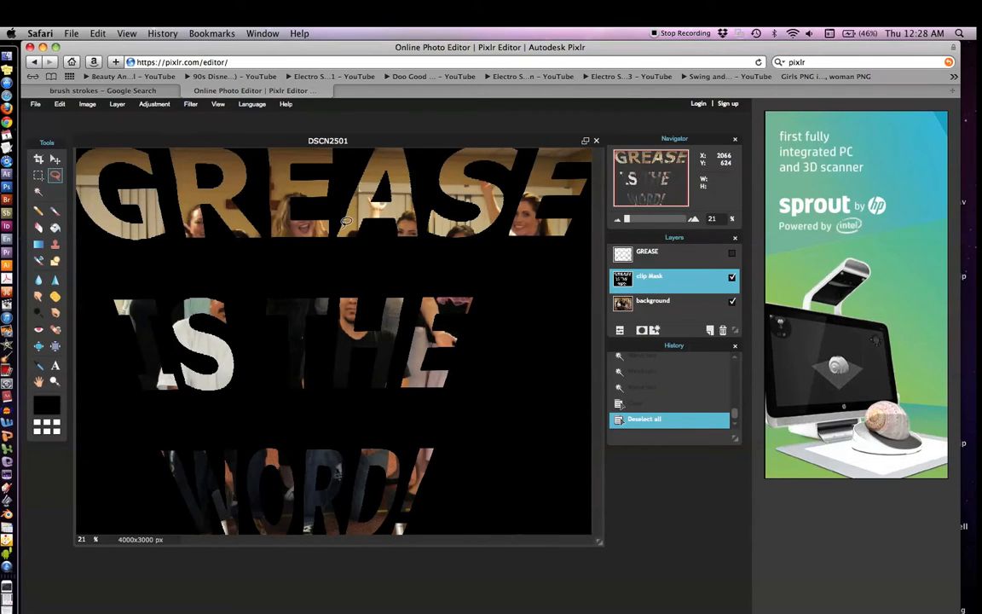
# - Try moving the background photo beneath the cut-out letters, and undo the move through the history
pyautogui.click(55, 159)
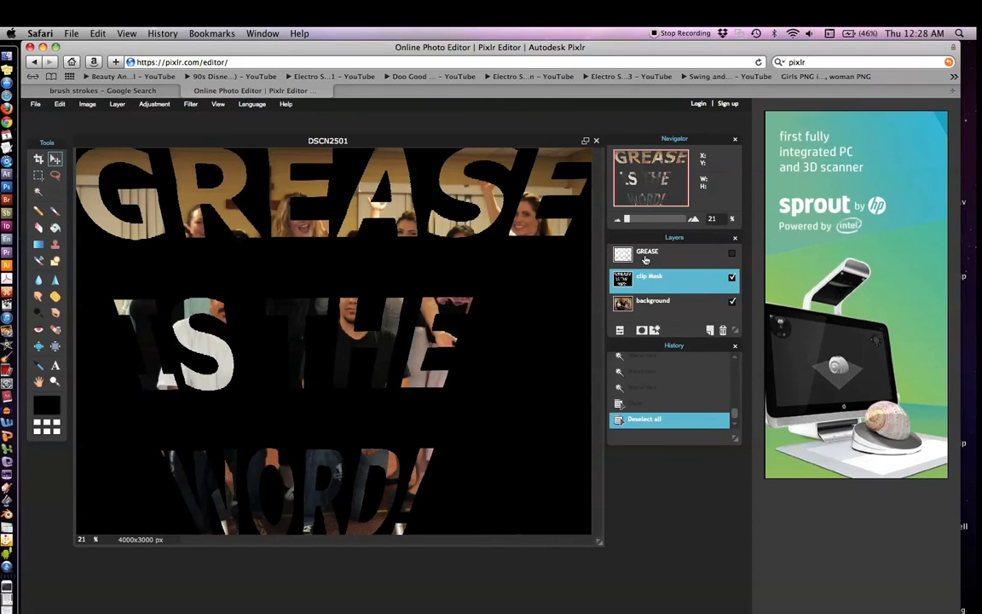
pyautogui.click(651, 304)
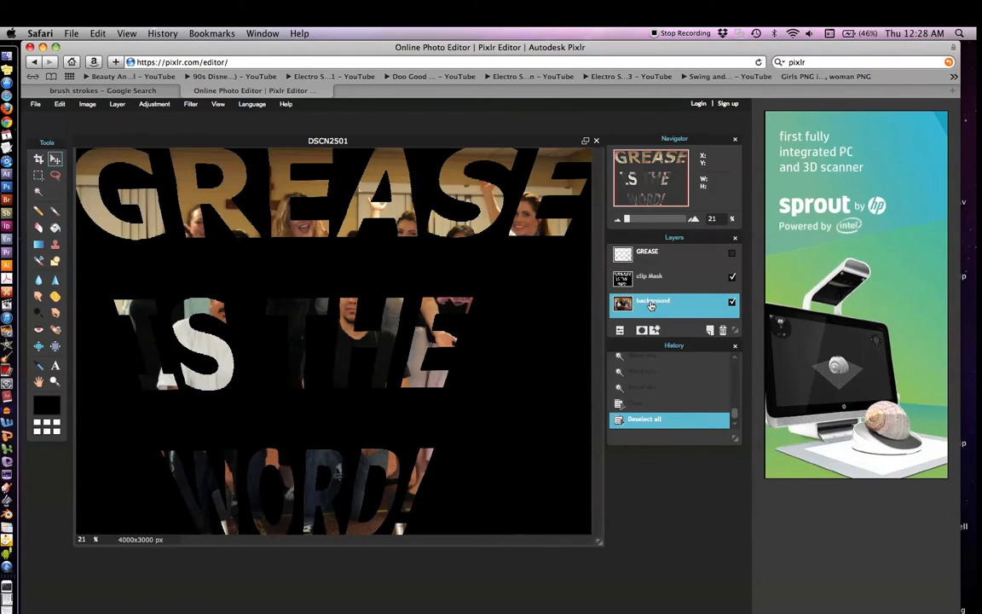
pyautogui.moveTo(405, 211); pyautogui.dragTo(457, 275)
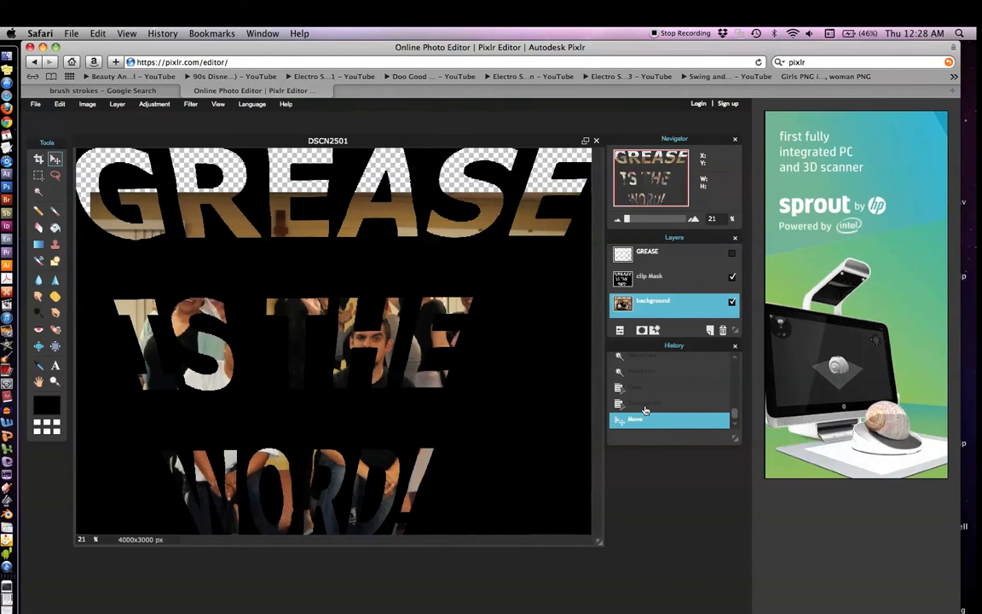
pyautogui.click(645, 404)
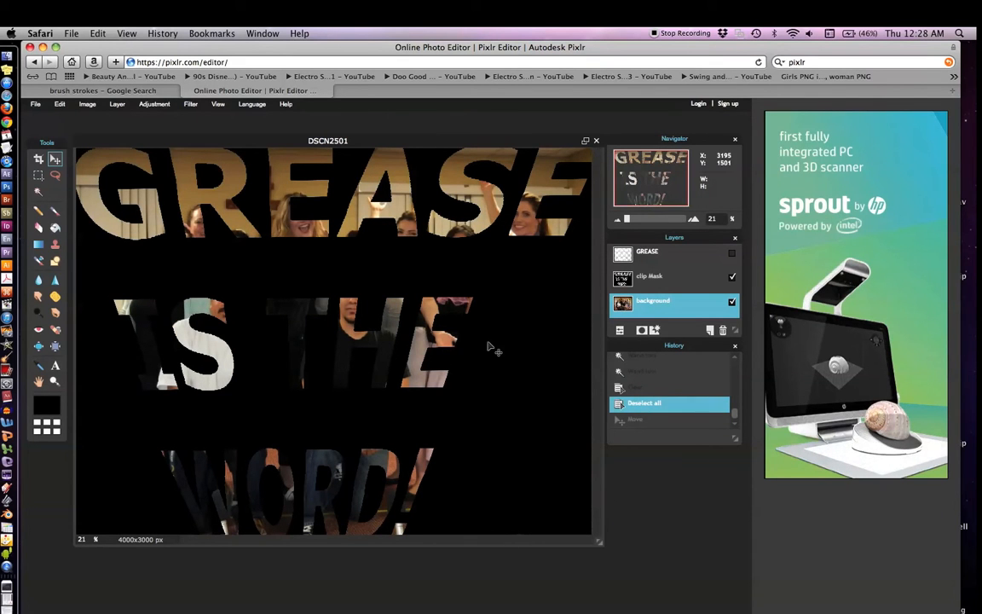
# - Open the layer styles of the clip Mask layer and try an inner glow with size 0
pyautogui.click(663, 275)
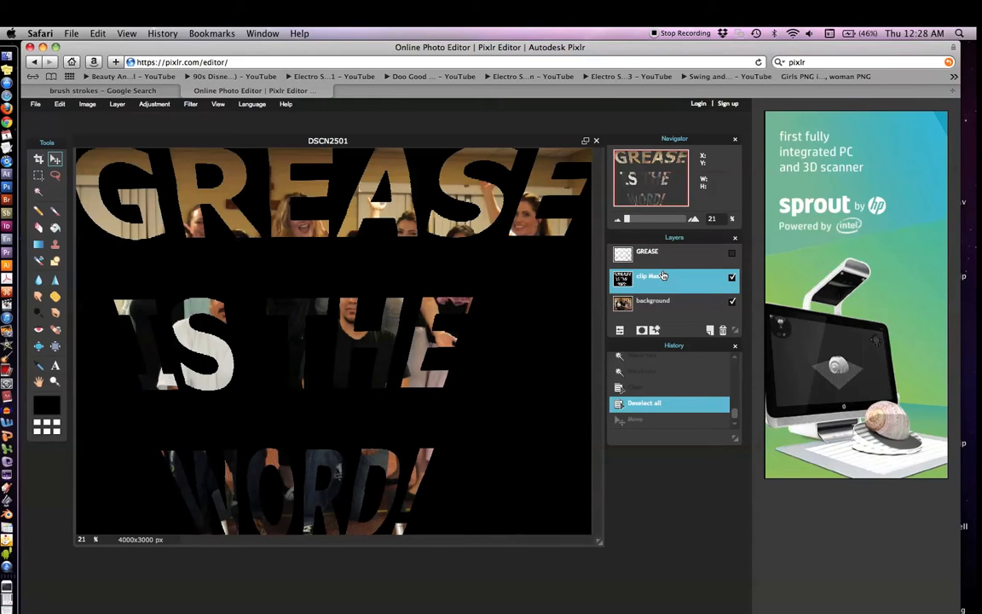
pyautogui.click(653, 330)
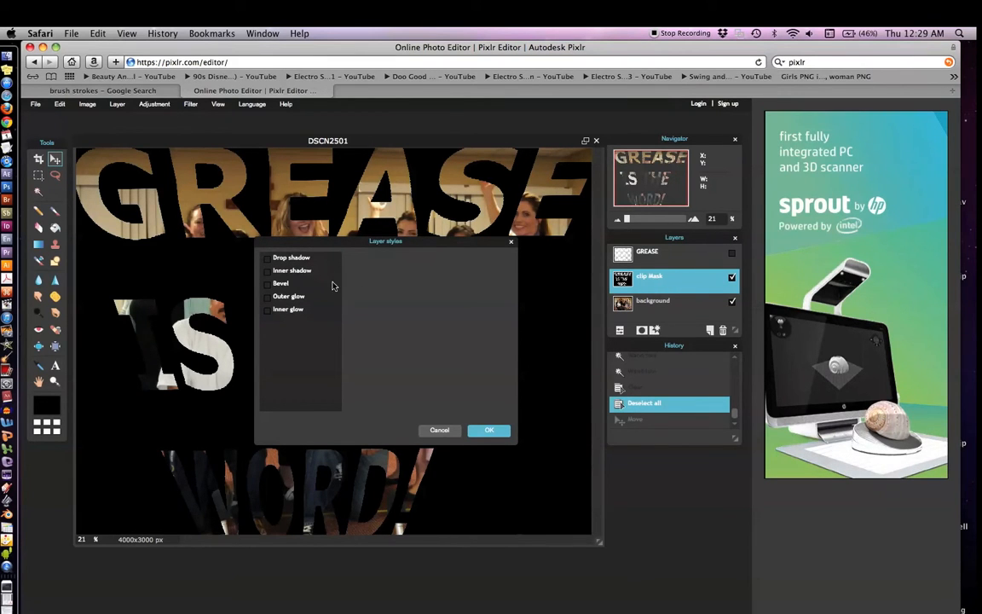
pyautogui.moveTo(340, 251); pyautogui.dragTo(576, 328)
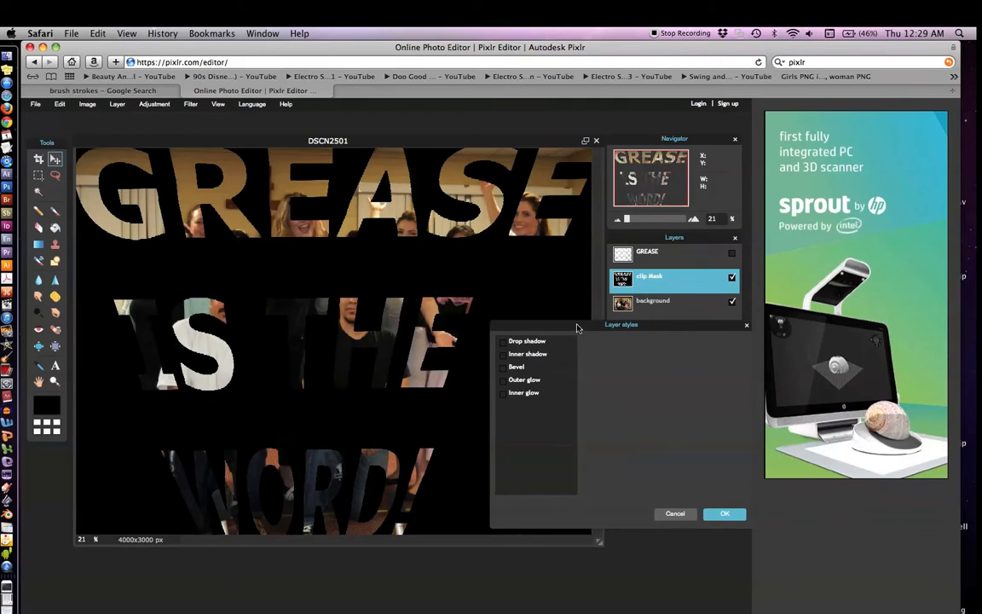
pyautogui.click(509, 391)
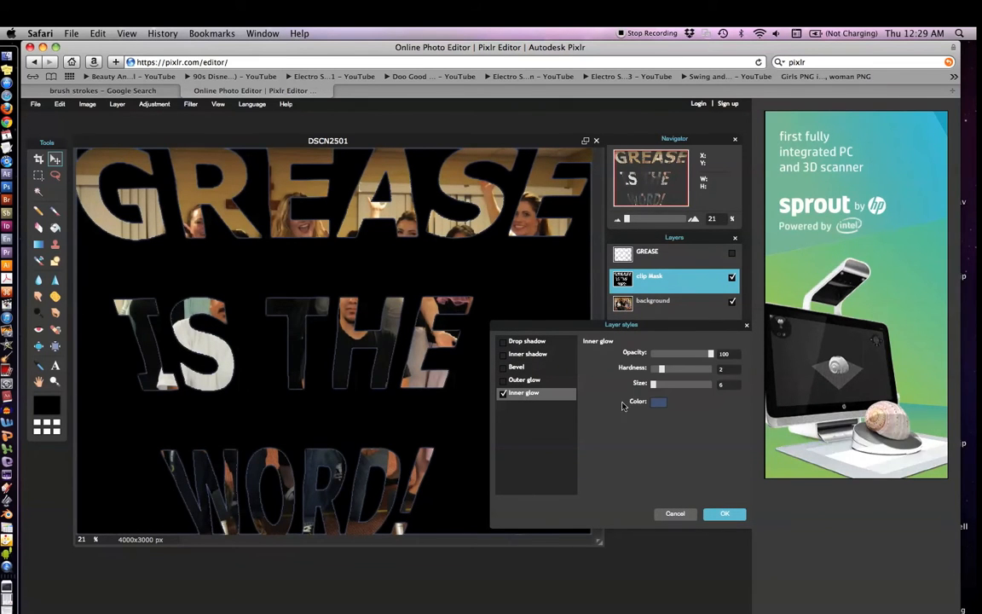
pyautogui.moveTo(655, 384); pyautogui.dragTo(628, 391)
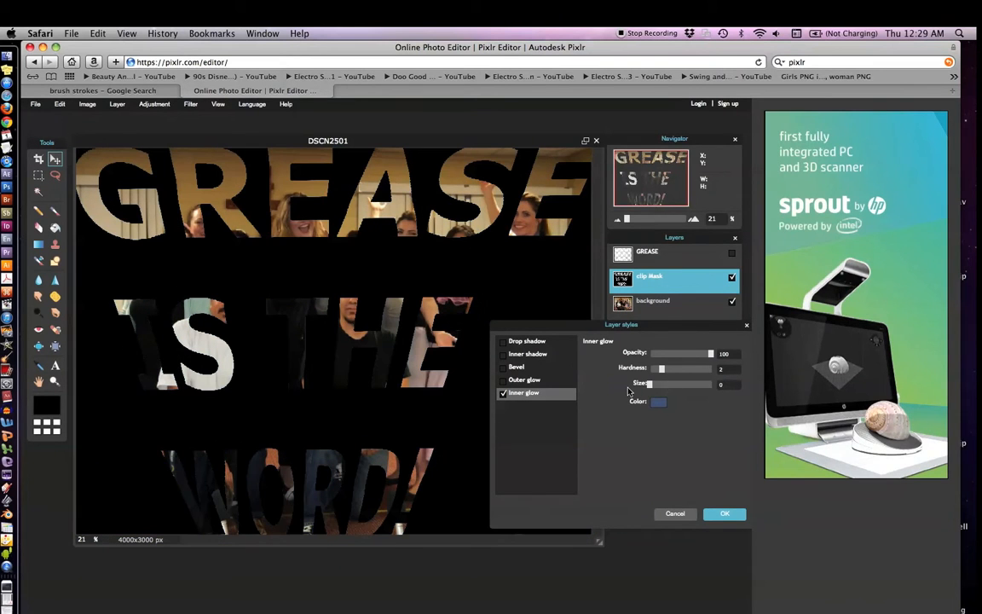
# - Enable outer glow instead, and set the inner glow settings to hardness 1 and color 82674a
pyautogui.click(503, 380)
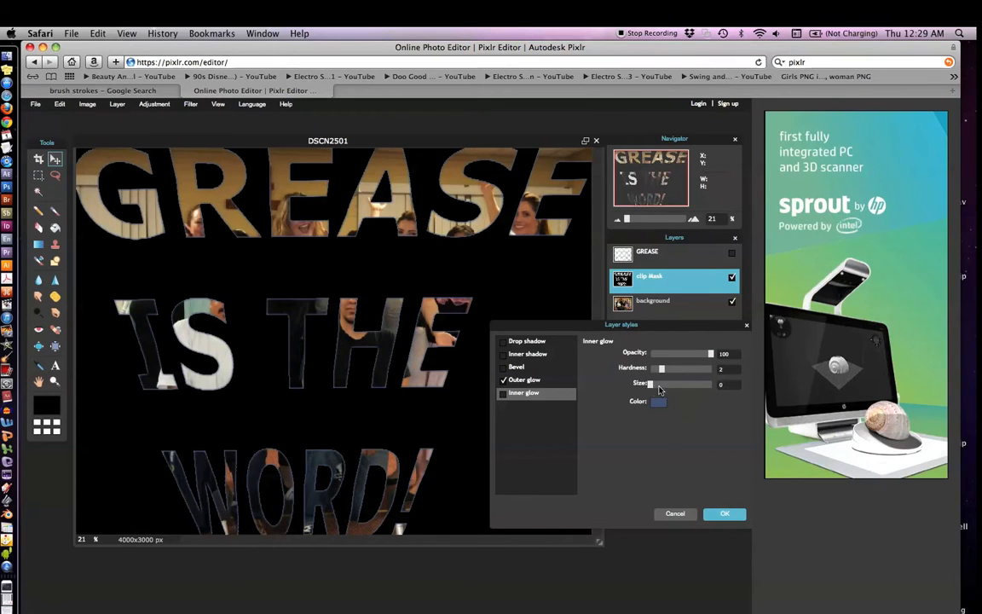
pyautogui.moveTo(664, 387); pyautogui.dragTo(654, 369)
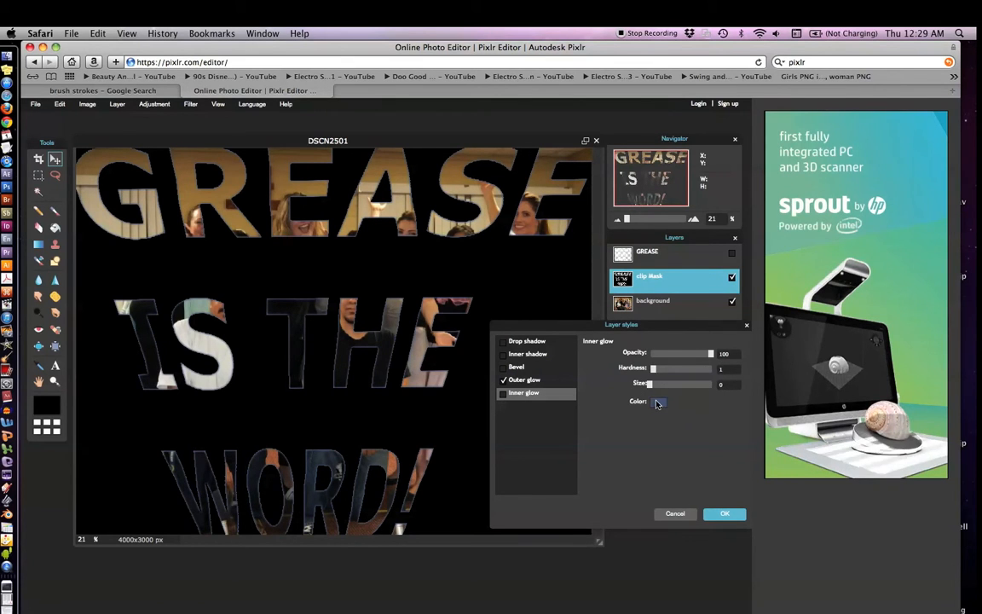
pyautogui.click(657, 403)
pyautogui.moveTo(500, 397)
pyautogui.mouseDown()
pyautogui.moveTo(516, 332)
pyautogui.moveTo(579, 320)
pyautogui.mouseUp()
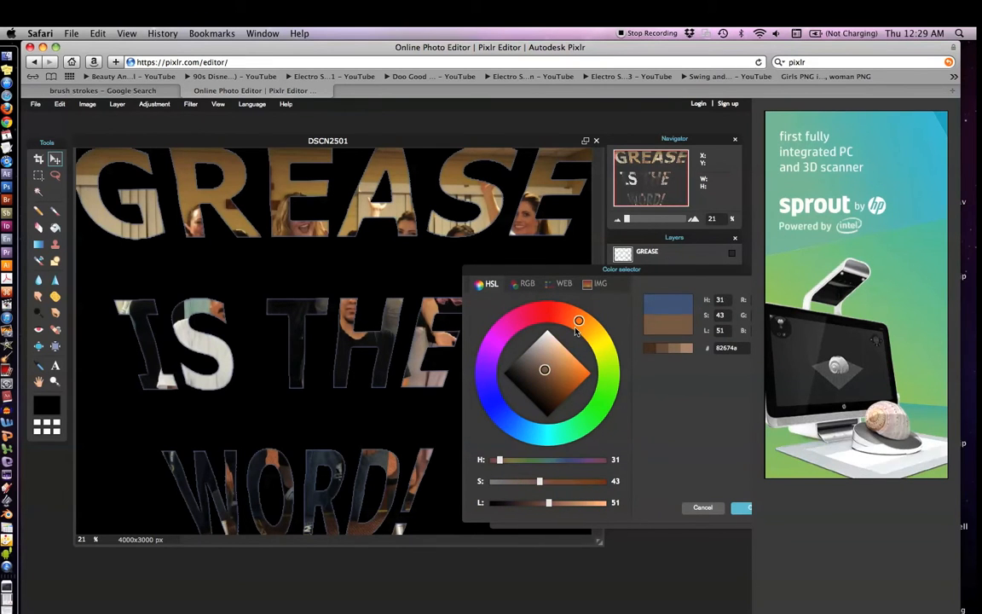
pyautogui.click(742, 507)
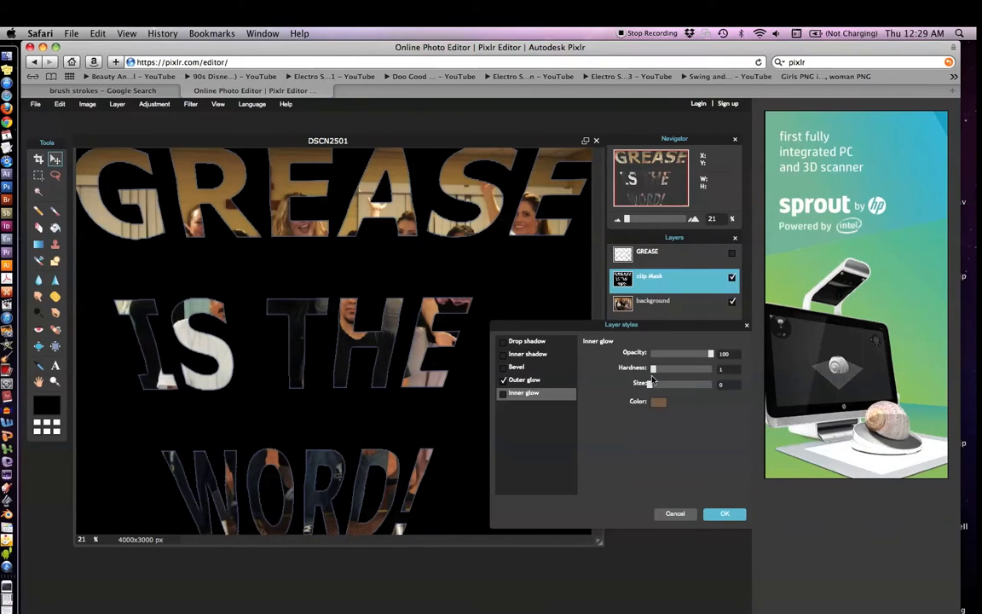
# - Set the outer glow of the clip Mask layer to hardness 0 and size 20
pyautogui.click(533, 384)
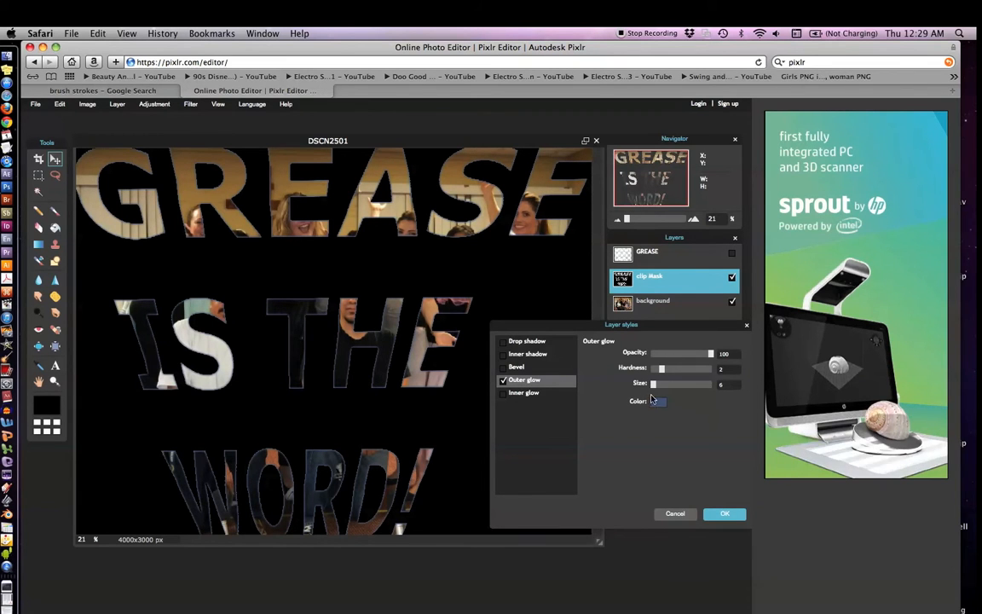
pyautogui.moveTo(654, 384); pyautogui.dragTo(628, 373)
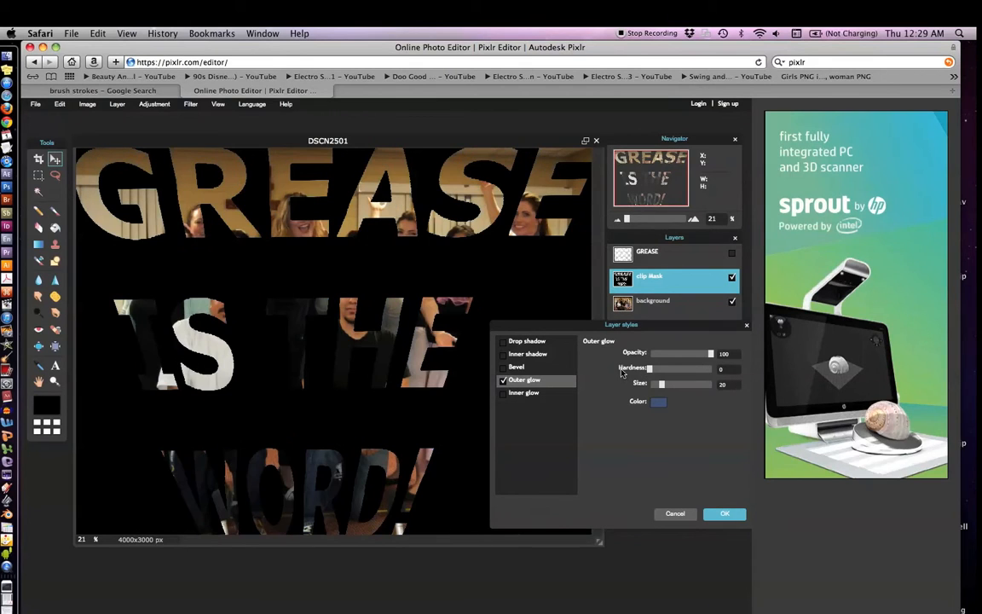
# - Try an inner bevel at a -33° angle with 98 highlight opacity, and cancel the layer styles
pyautogui.click(515, 367)
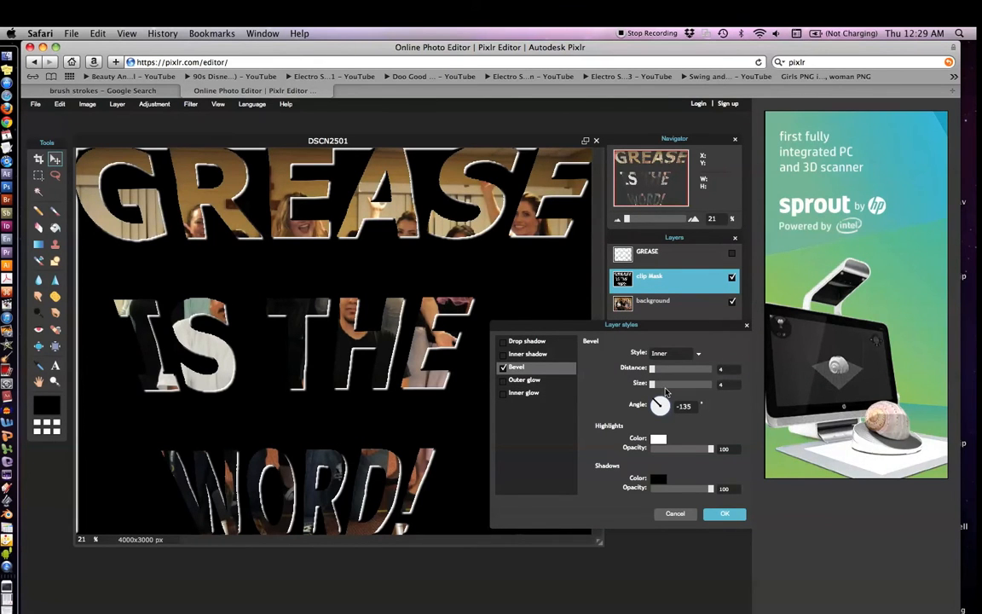
pyautogui.moveTo(657, 405); pyautogui.dragTo(682, 394)
pyautogui.moveTo(712, 450); pyautogui.dragTo(711, 451)
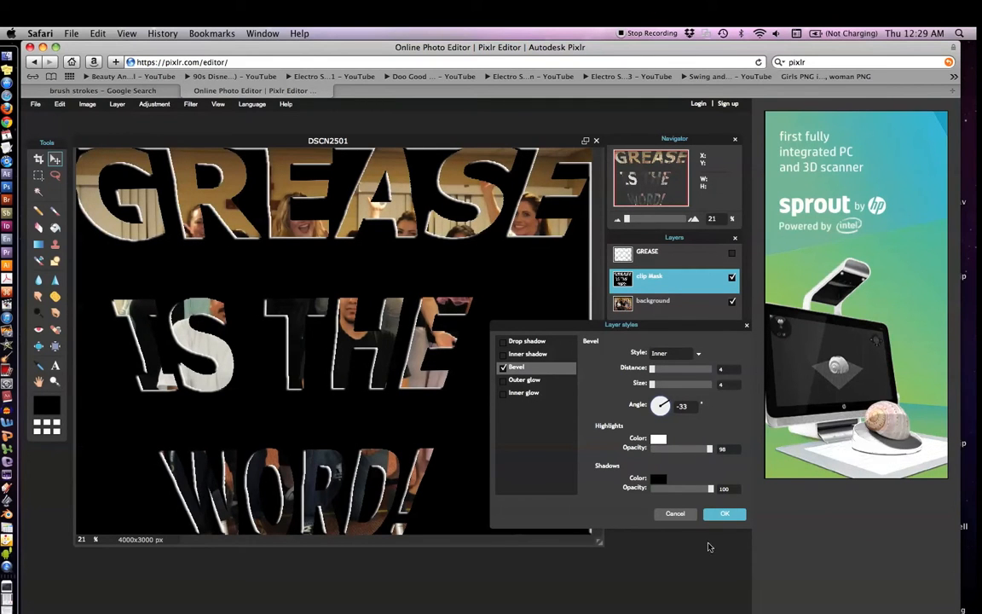
pyautogui.click(674, 513)
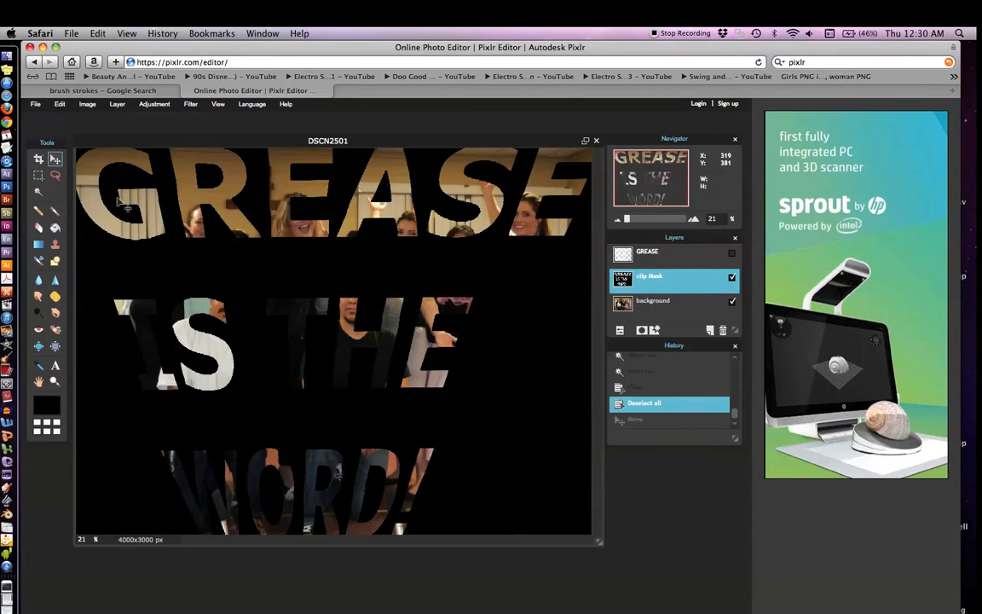
# - Close the GREASE image without saving it and open unnamed.jpg from the Desktop
pyautogui.click(597, 141)
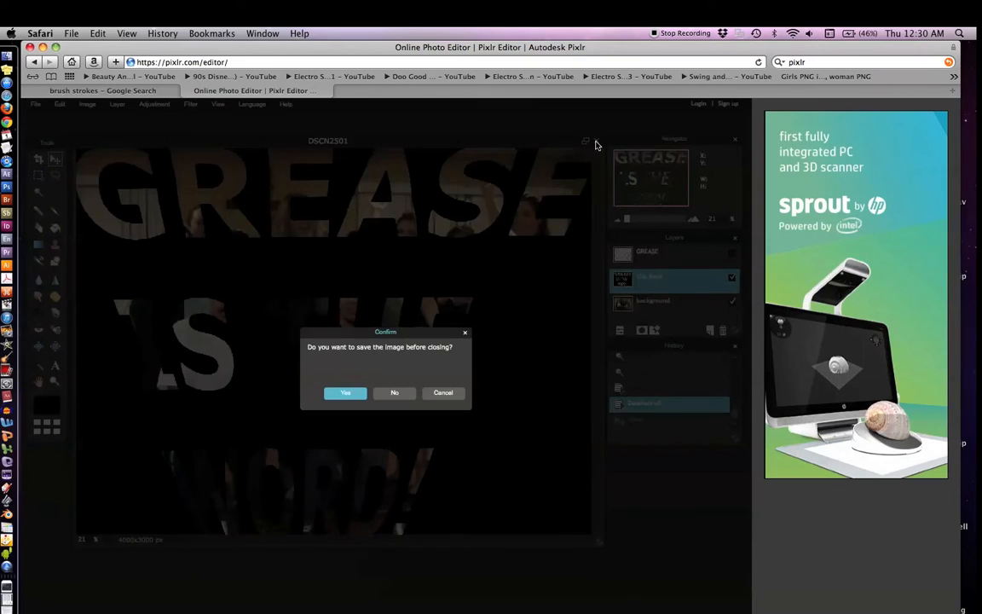
pyautogui.click(394, 392)
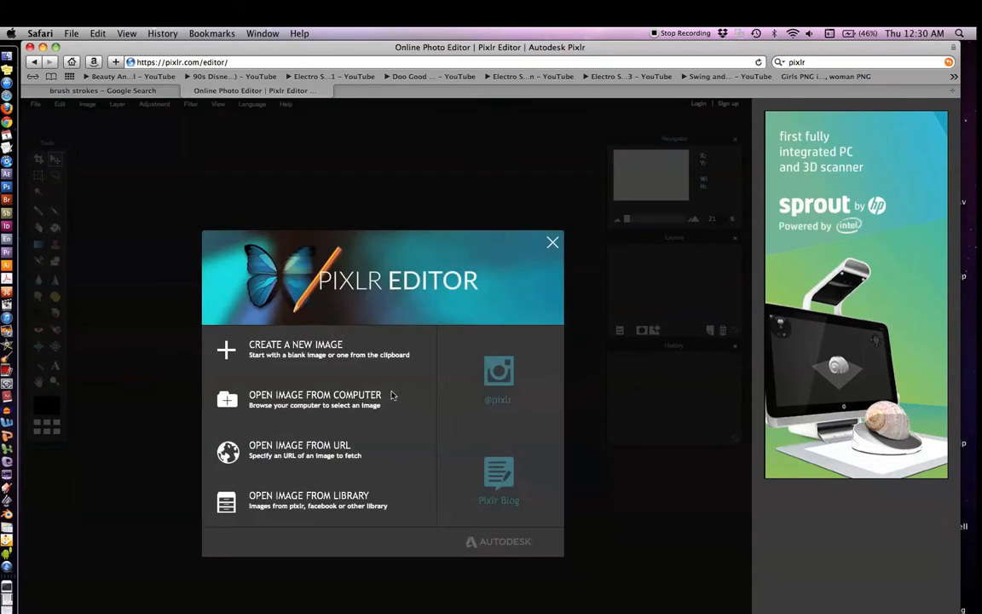
pyautogui.click(276, 403)
pyautogui.scroll(-10, 526, 285)
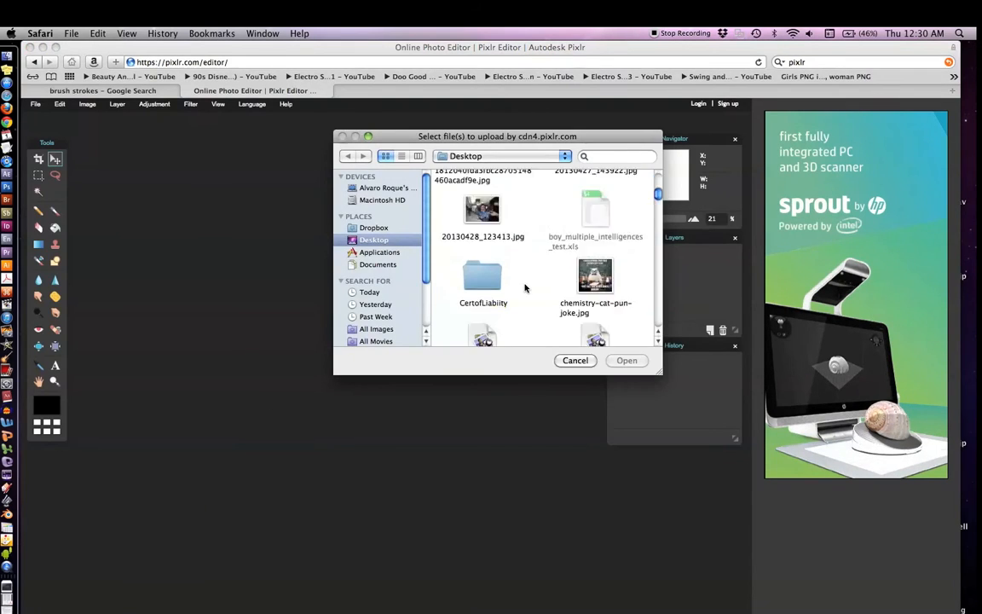
pyautogui.scroll(-4, 526, 282)
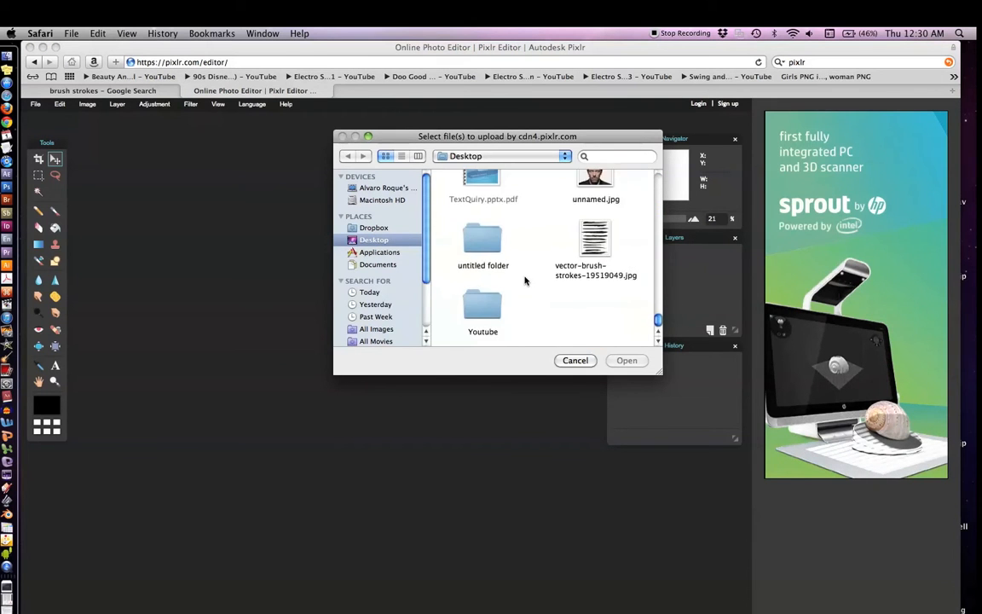
pyautogui.scroll(3, 526, 281)
pyautogui.click(596, 260)
pyautogui.click(627, 360)
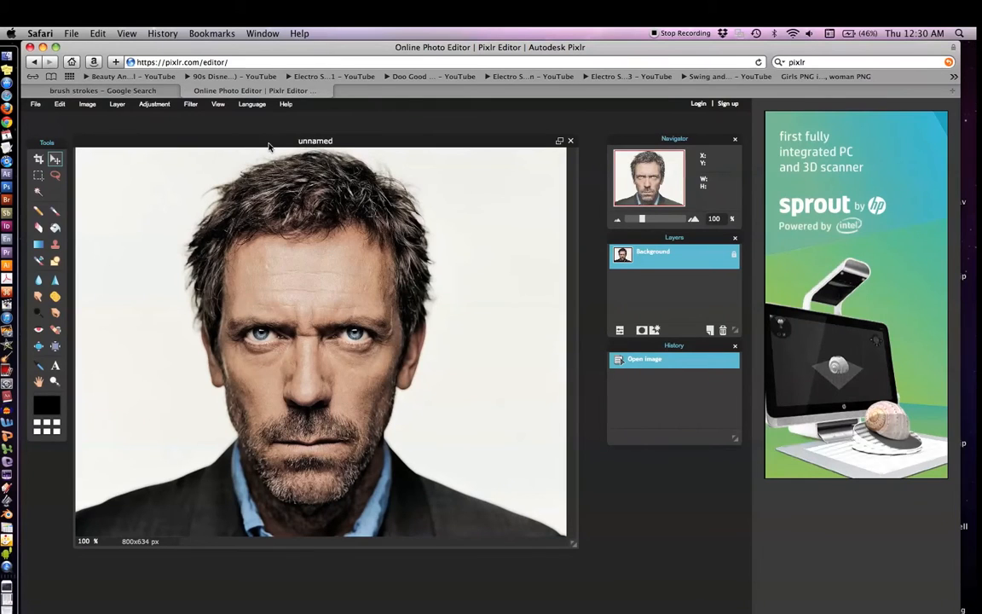
pyautogui.moveTo(270, 143); pyautogui.dragTo(277, 137)
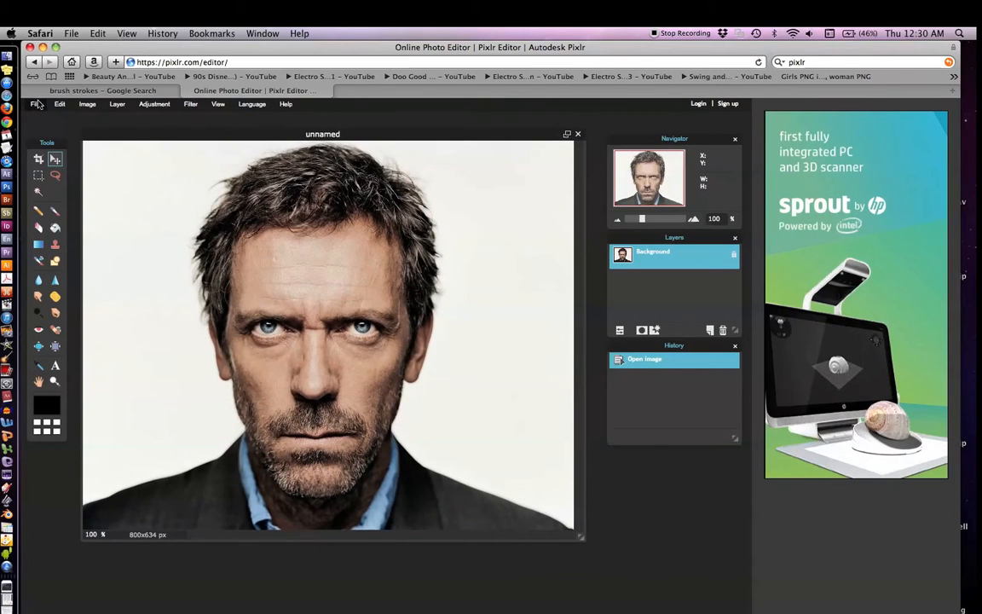
# - Open vector-brush-strokes-19519049.jpg from the Desktop as a second image alongside the portrait
pyautogui.click(37, 104)
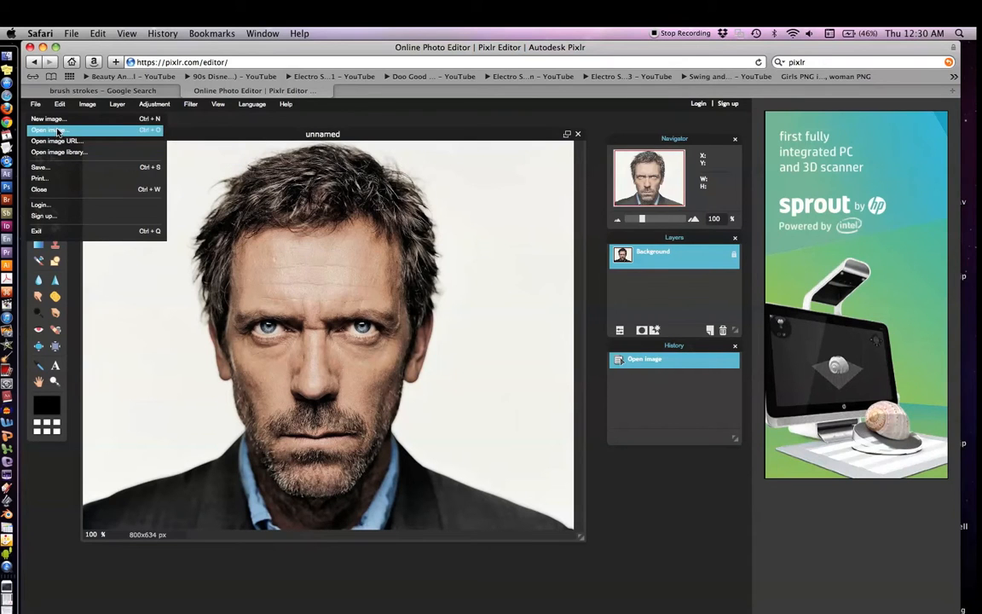
pyautogui.click(58, 132)
pyautogui.scroll(-5, 530, 271)
pyautogui.scroll(-5, 530, 271)
pyautogui.click(594, 246)
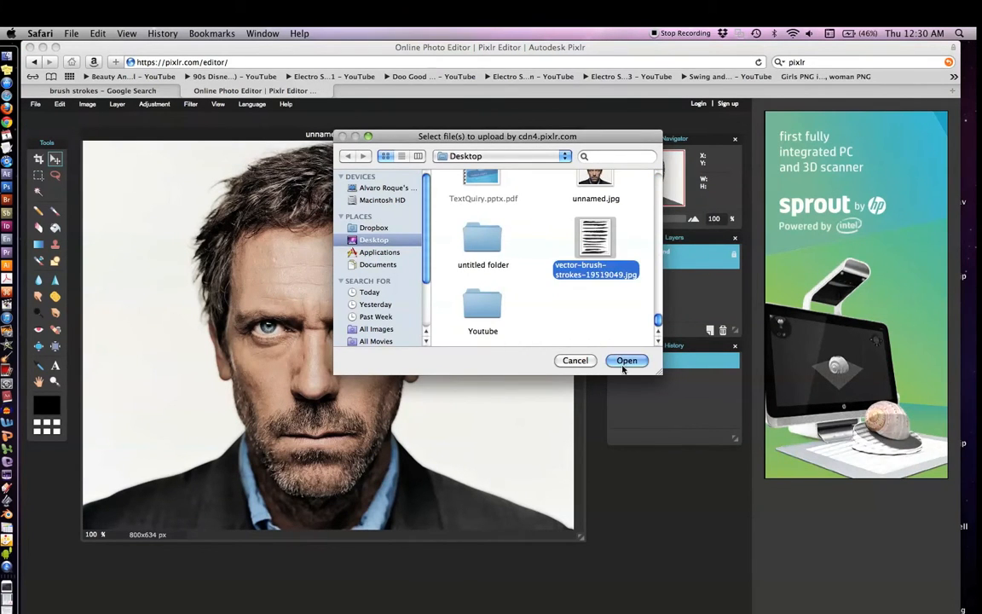
pyautogui.click(626, 360)
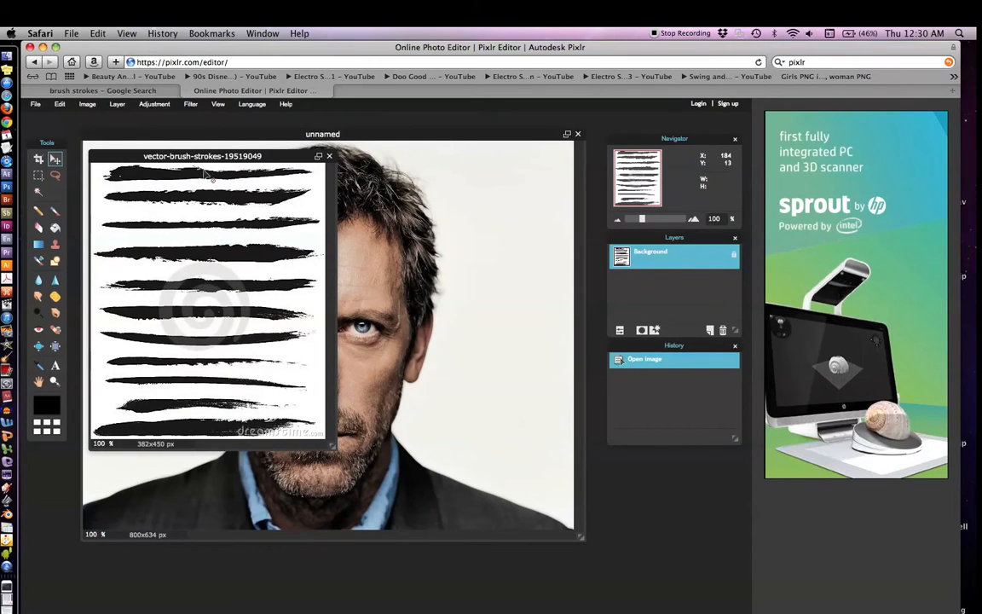
# - Browse the brush strokes image results and examine the DesignerCandies page offering halftone brush strokes
pyautogui.click(109, 91)
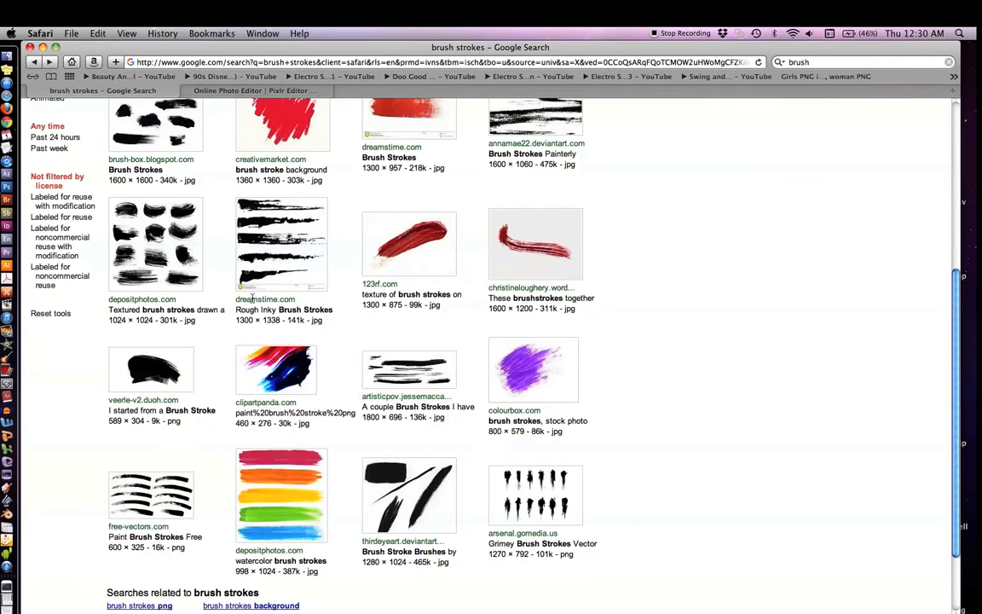
pyautogui.scroll(5, 256, 299)
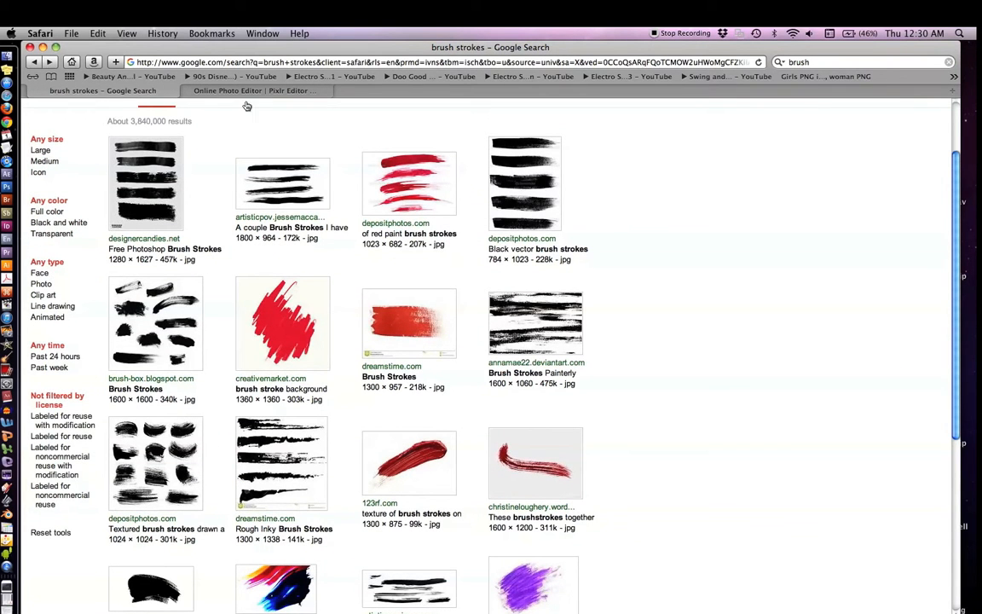
pyautogui.click(167, 193)
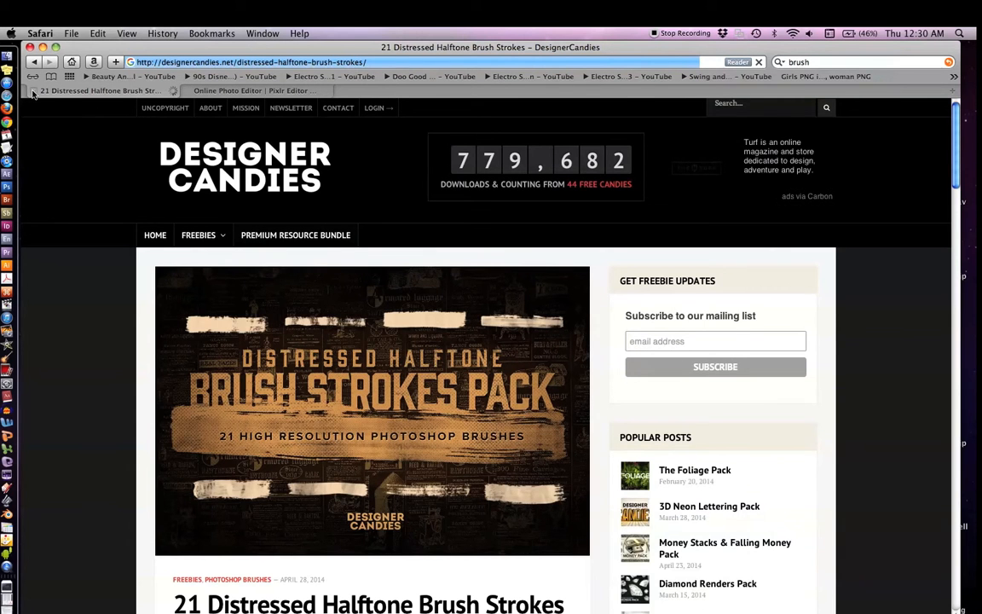
pyautogui.scroll(-15, 218, 332)
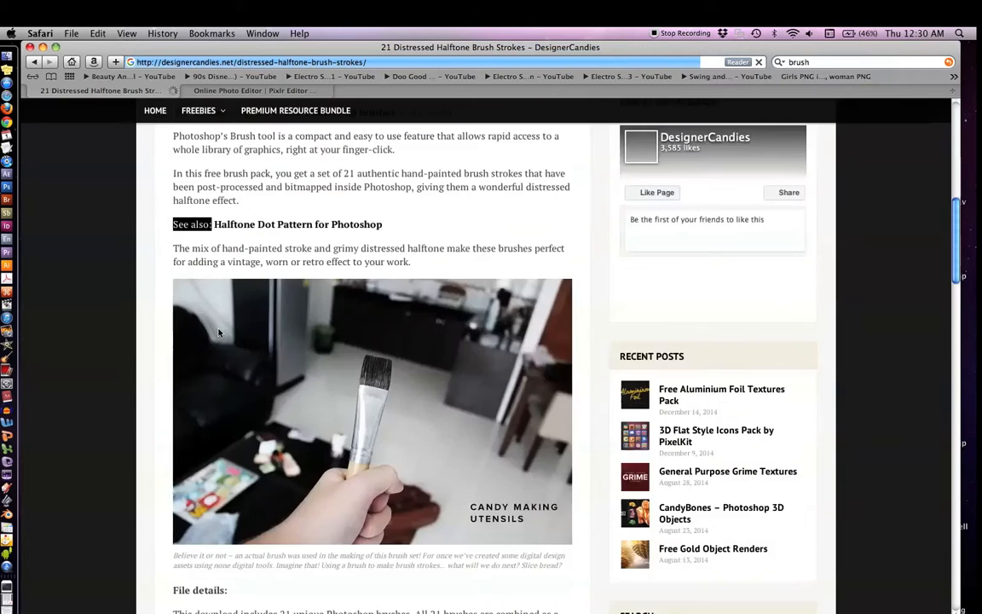
# - Examine the distressed halftone brush stroke previews on the DesignerCandies page, and close the page to return to Pixlr Editor
pyautogui.scroll(-8, 218, 332)
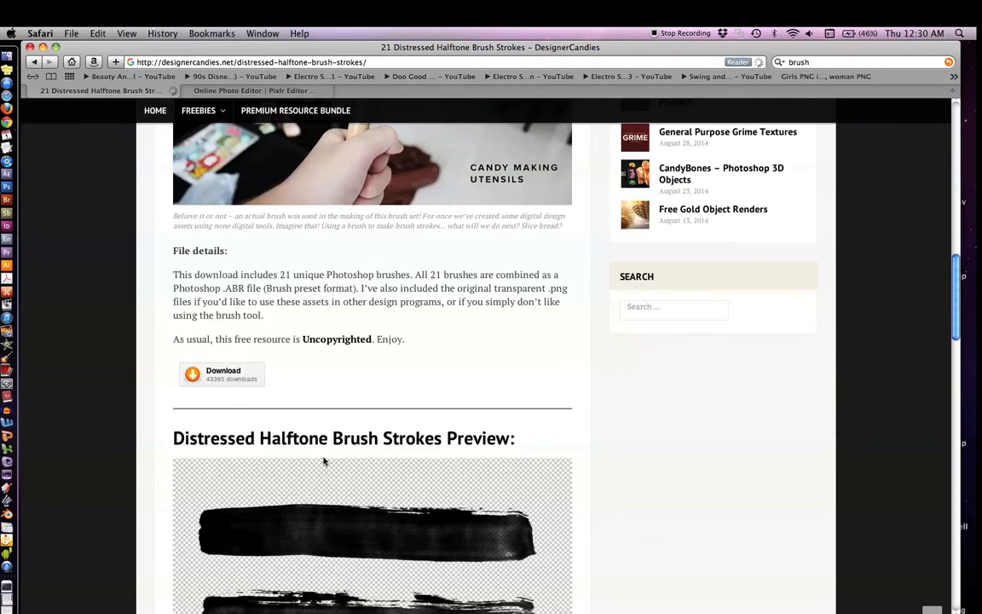
pyautogui.scroll(-8, 444, 432)
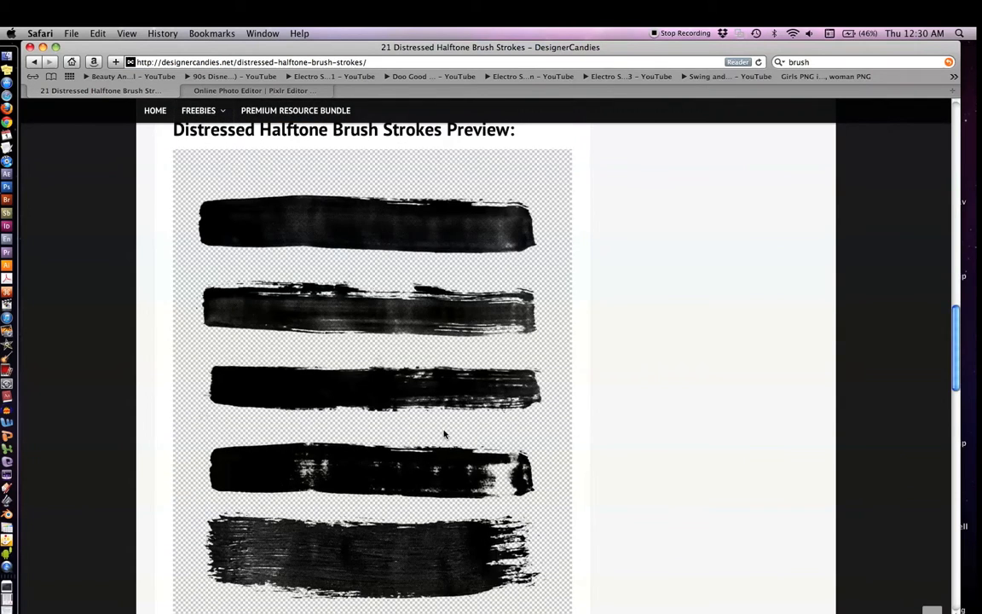
pyautogui.scroll(-15, 443, 434)
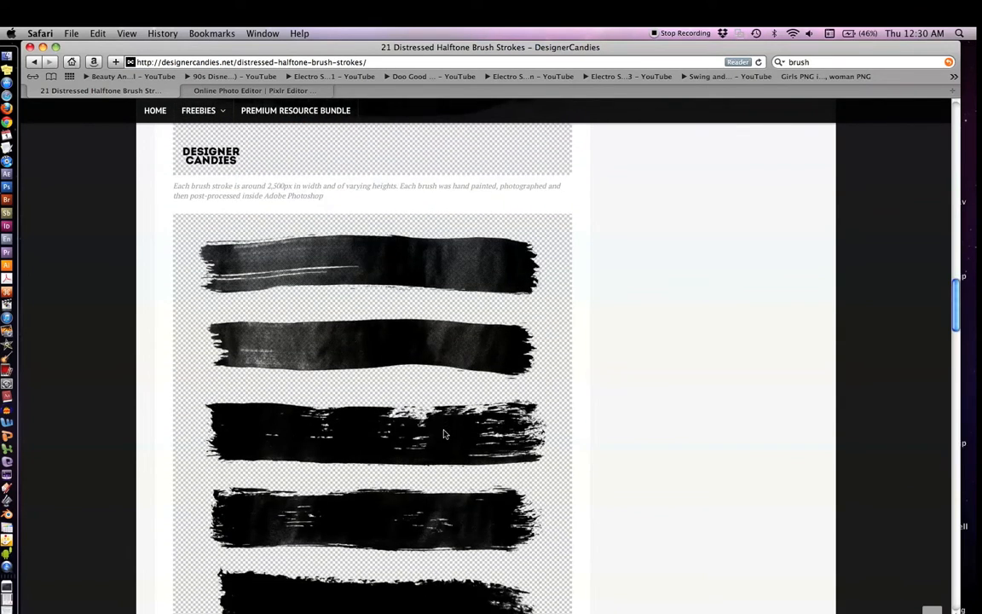
pyautogui.scroll(15, 444, 433)
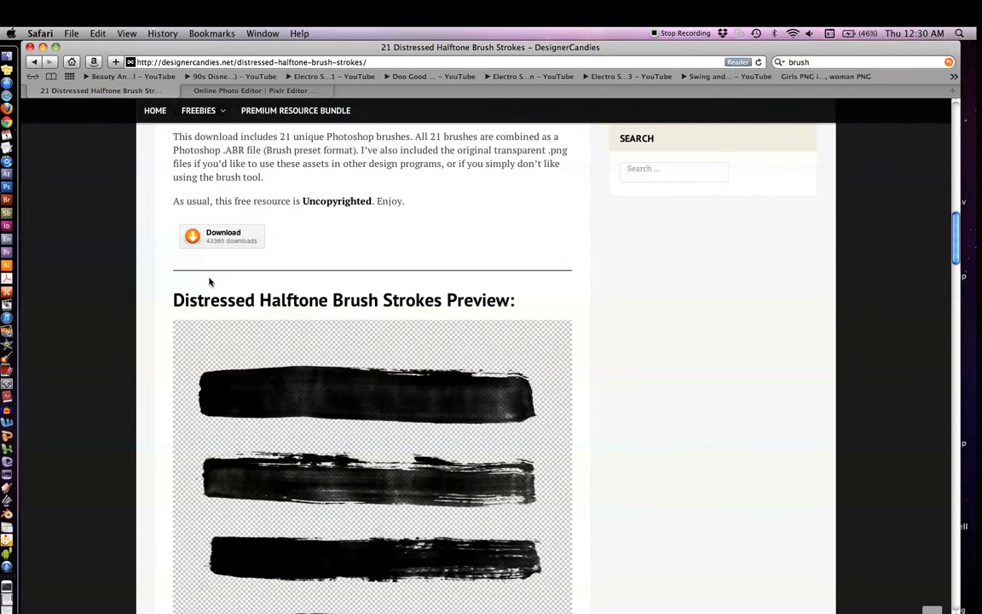
pyautogui.click(33, 91)
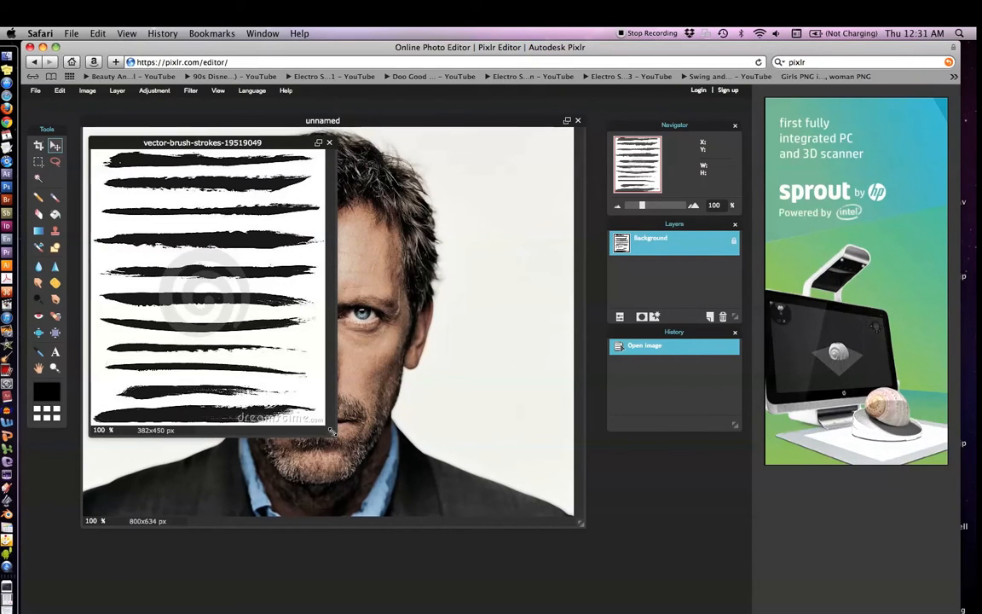
# - Enlarge the brush strokes image window and unlock its Background layer
pyautogui.moveTo(331, 433)
pyautogui.mouseDown()
pyautogui.moveTo(454, 533)
pyautogui.moveTo(452, 544)
pyautogui.mouseUp()
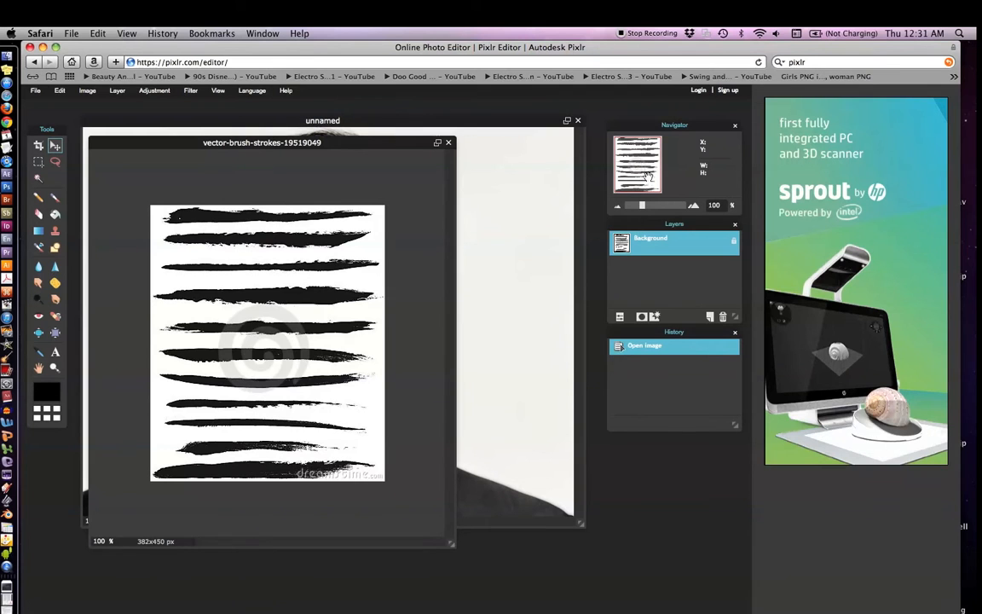
pyautogui.moveTo(642, 205)
pyautogui.mouseDown()
pyautogui.moveTo(653, 206)
pyautogui.moveTo(645, 205)
pyautogui.mouseUp()
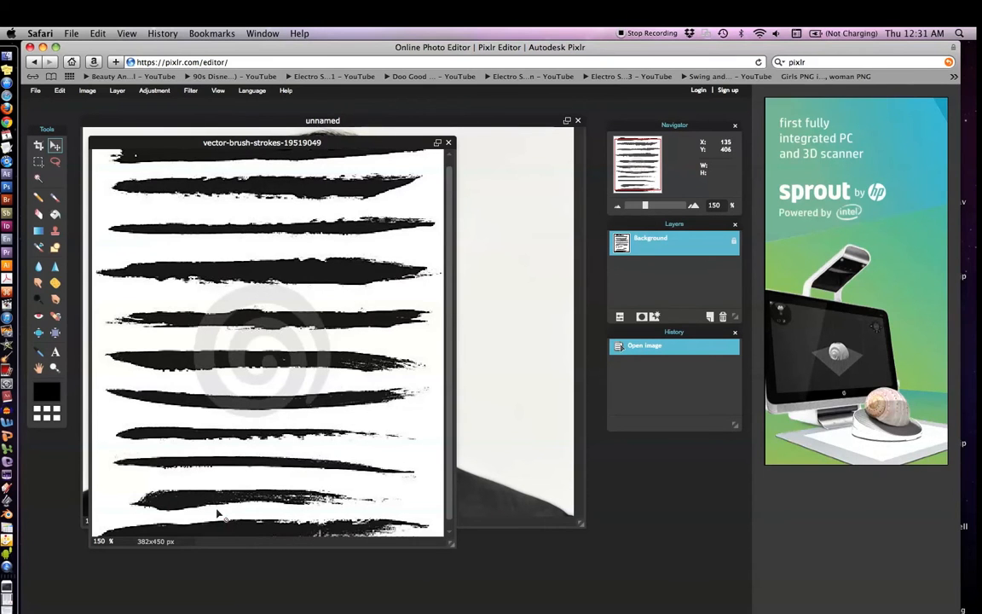
pyautogui.doubleClick(730, 243)
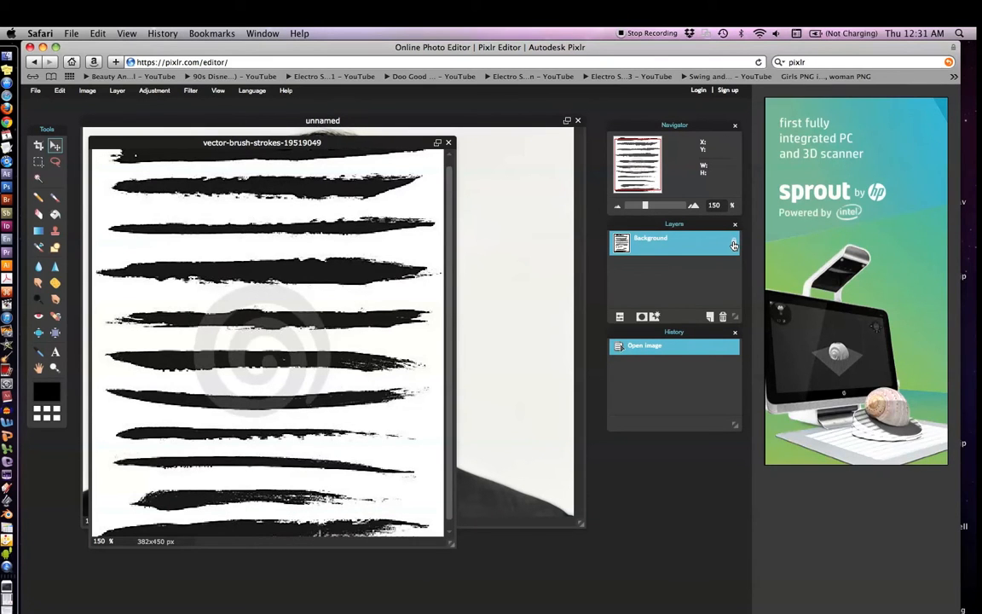
# - Cut the second-lowest brush stroke with a rectangular marquee of about 342 × 40 px, and close the strokes image without saving it
pyautogui.click(37, 162)
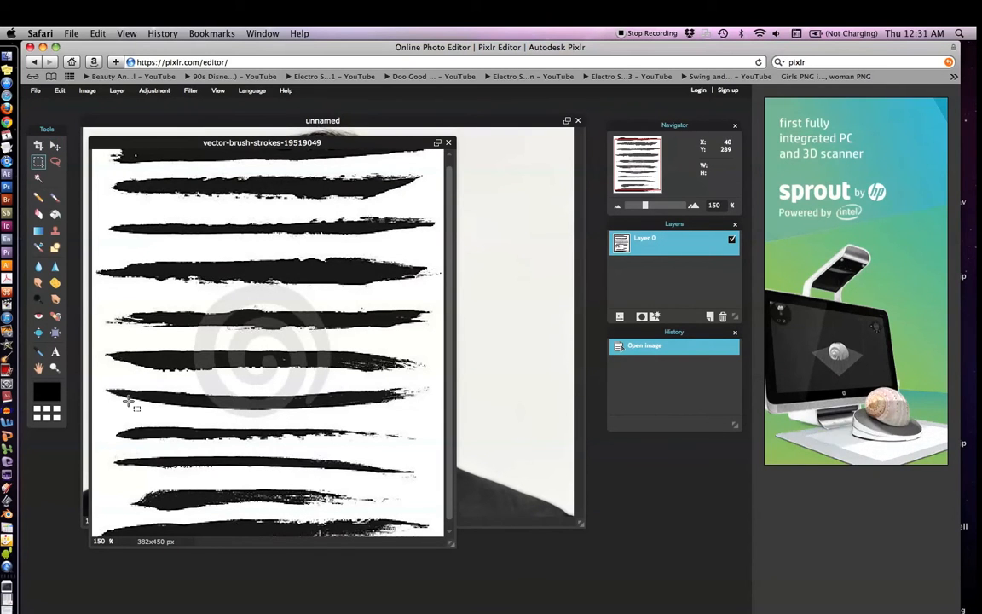
pyautogui.moveTo(107, 480)
pyautogui.mouseDown()
pyautogui.moveTo(279, 486)
pyautogui.moveTo(403, 503)
pyautogui.moveTo(421, 517)
pyautogui.mouseUp()
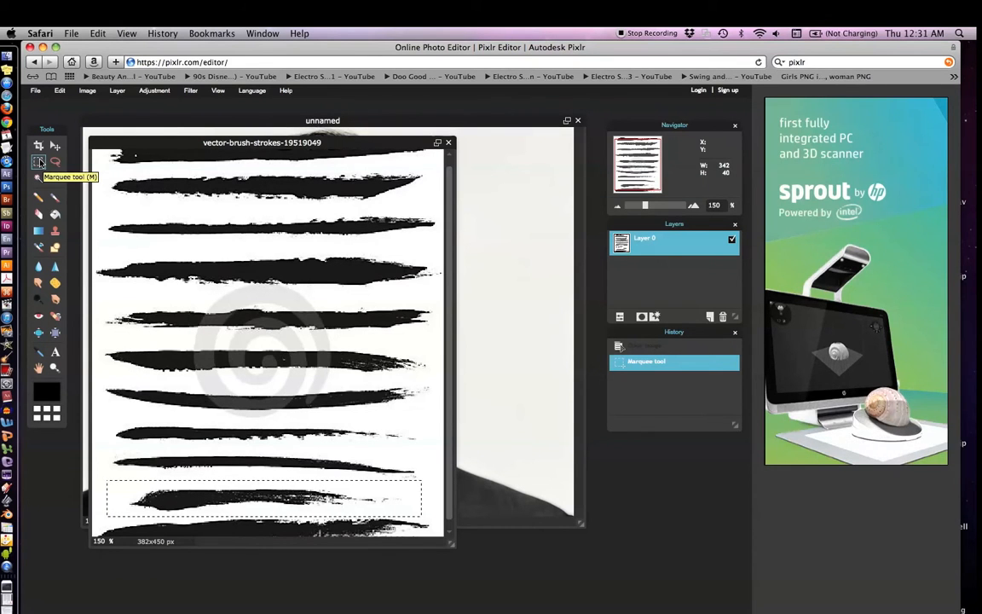
pyautogui.click(59, 91)
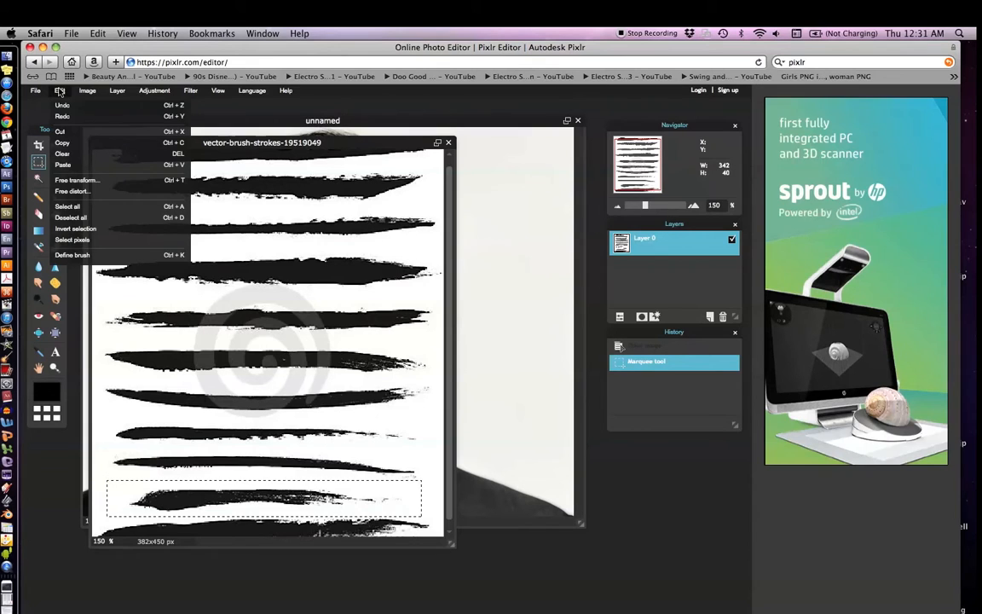
pyautogui.click(61, 133)
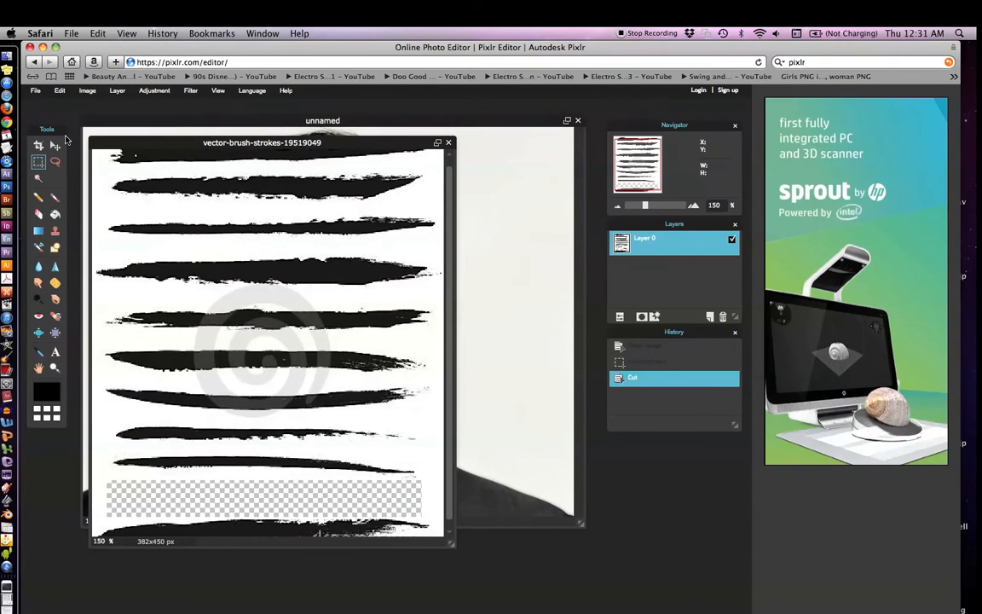
pyautogui.click(449, 143)
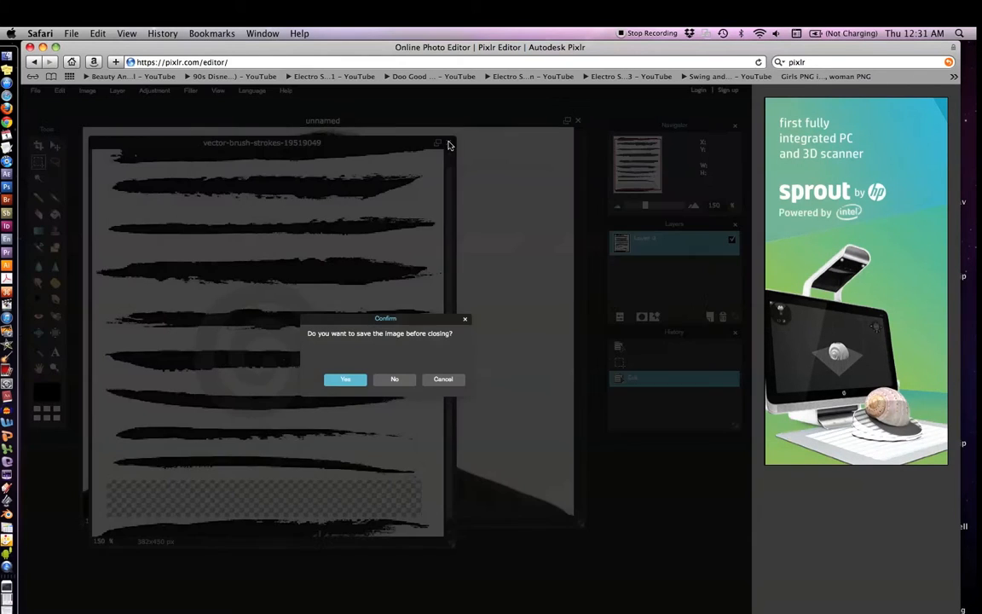
pyautogui.click(394, 378)
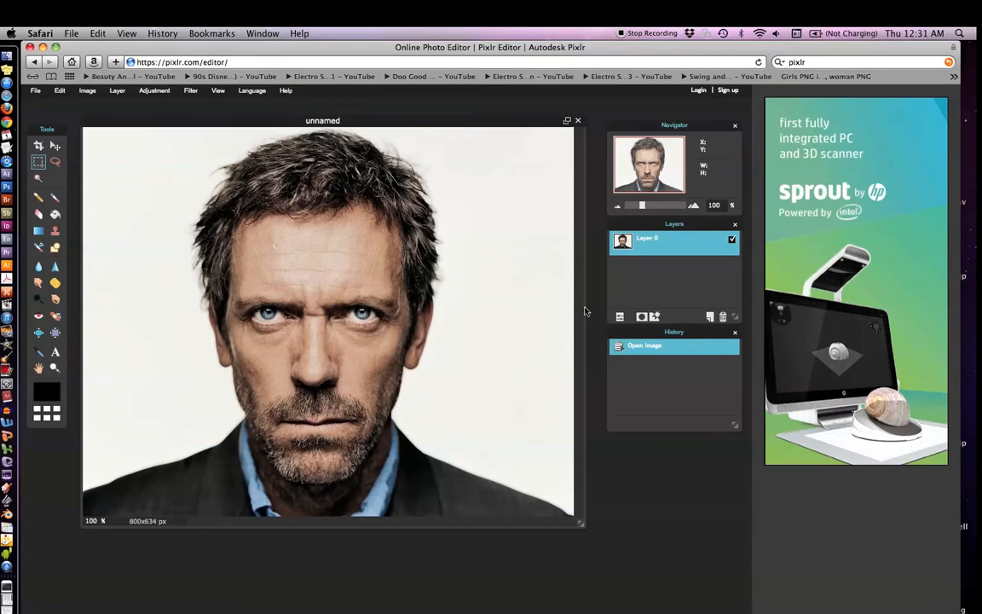
# - Add a new layer above the portrait and fill it with a bright pinkish purple using the Paint Bucket
pyautogui.click(710, 318)
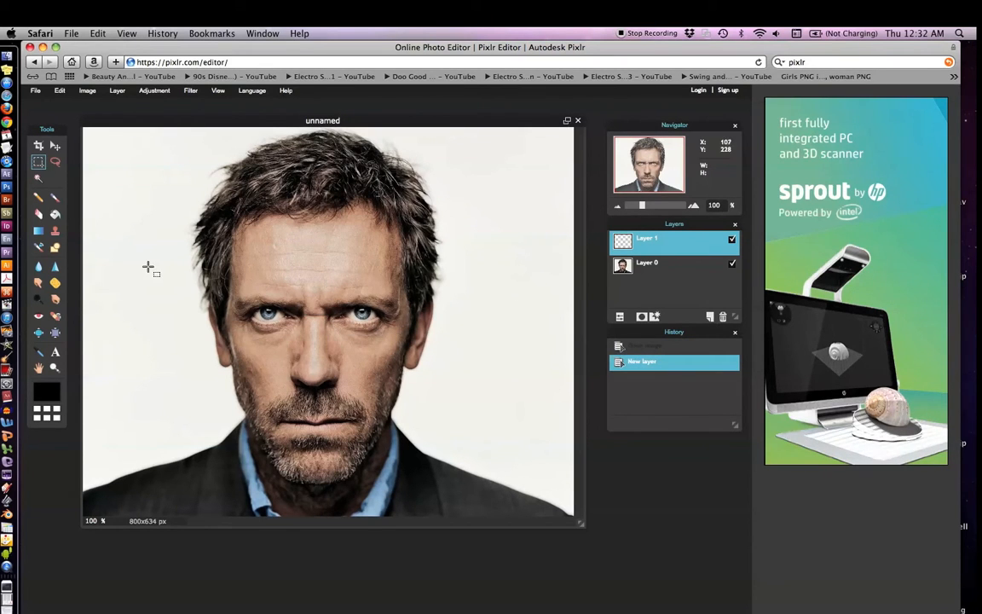
pyautogui.click(55, 215)
pyautogui.click(47, 390)
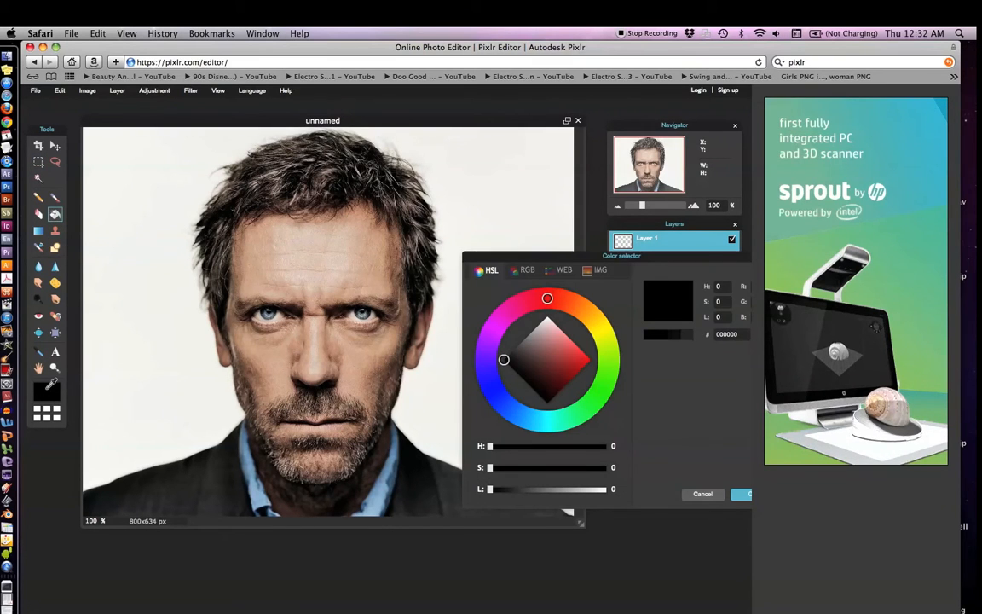
pyautogui.moveTo(491, 490); pyautogui.dragTo(567, 489)
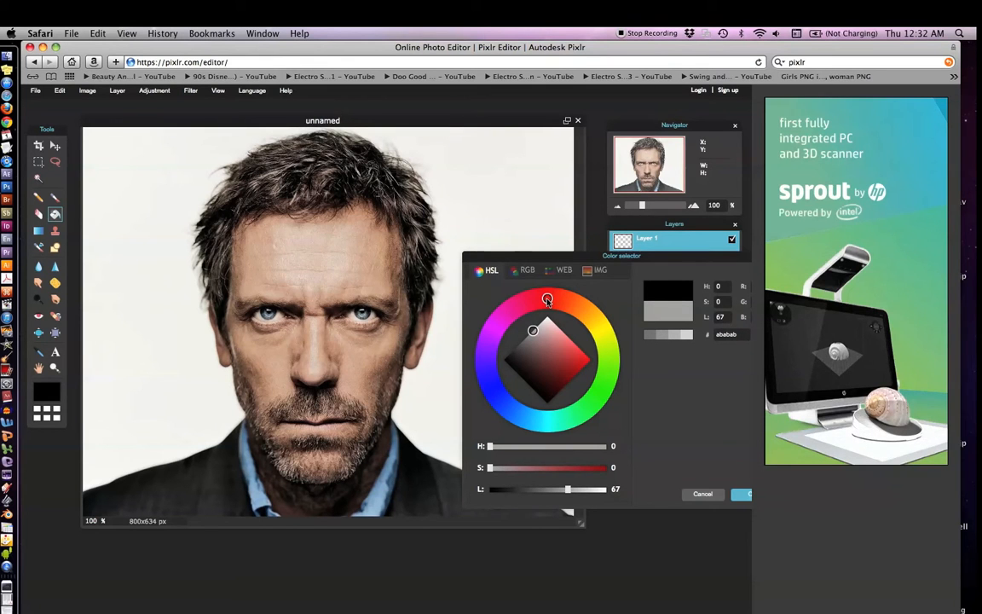
pyautogui.moveTo(547, 301)
pyautogui.mouseDown()
pyautogui.moveTo(582, 311)
pyautogui.moveTo(606, 361)
pyautogui.moveTo(511, 419)
pyautogui.moveTo(492, 408)
pyautogui.moveTo(493, 330)
pyautogui.moveTo(576, 357)
pyautogui.mouseUp()
pyautogui.click(741, 495)
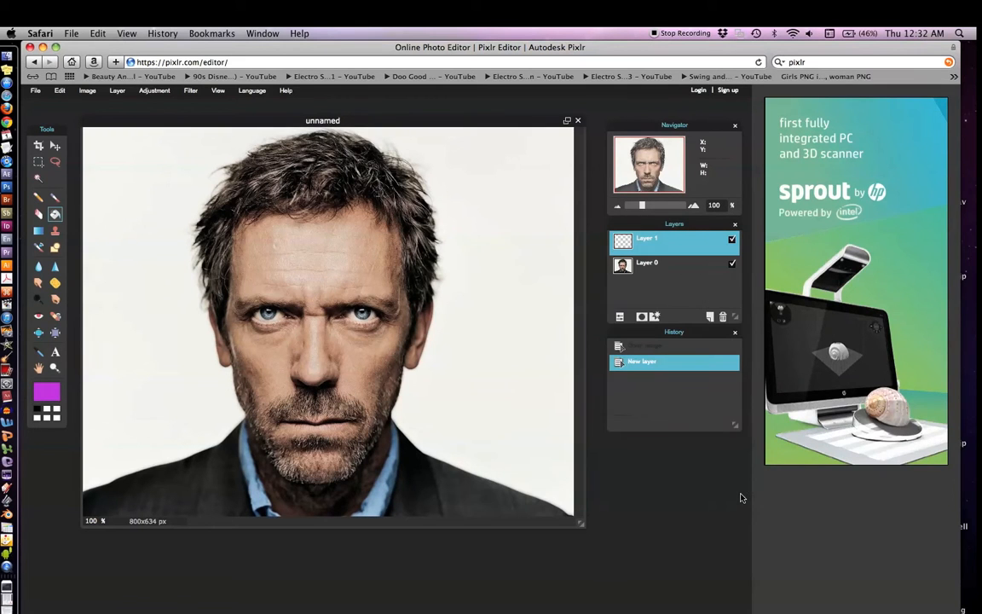
pyautogui.click(161, 258)
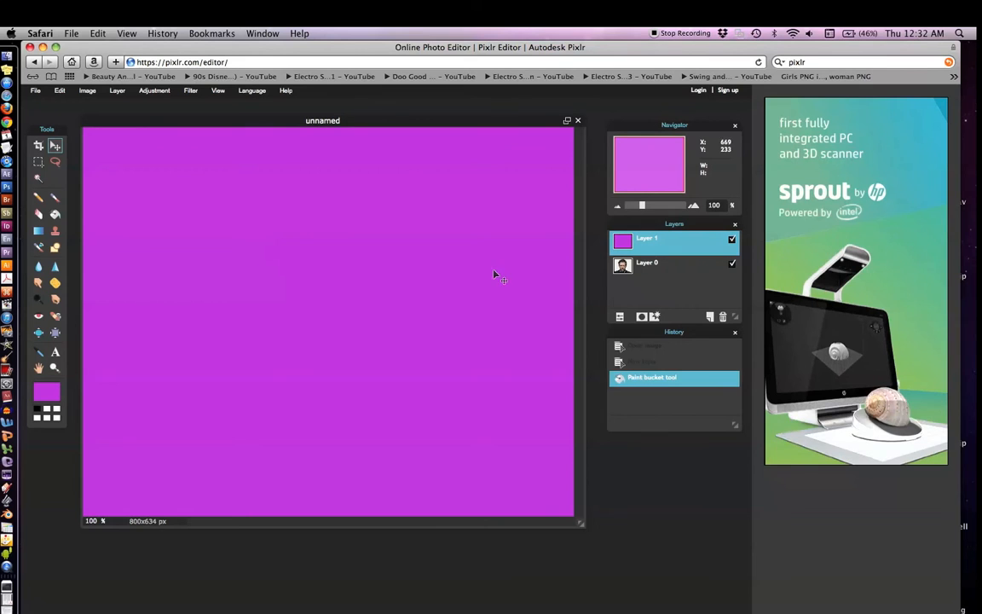
# - Add another empty layer above the purple fill and paste the cut brush stroke into the image
pyautogui.click(710, 318)
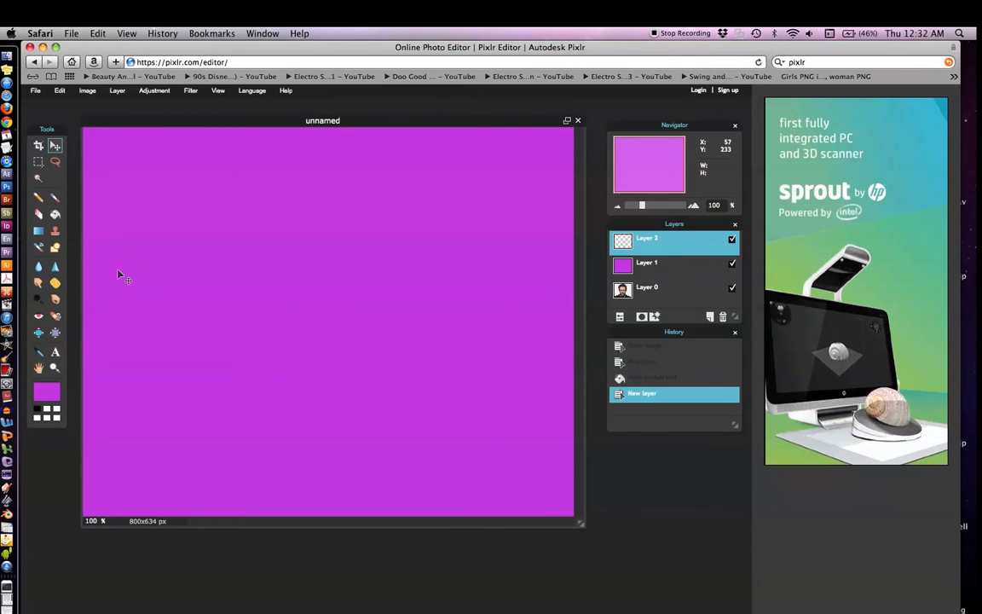
pyautogui.click(59, 91)
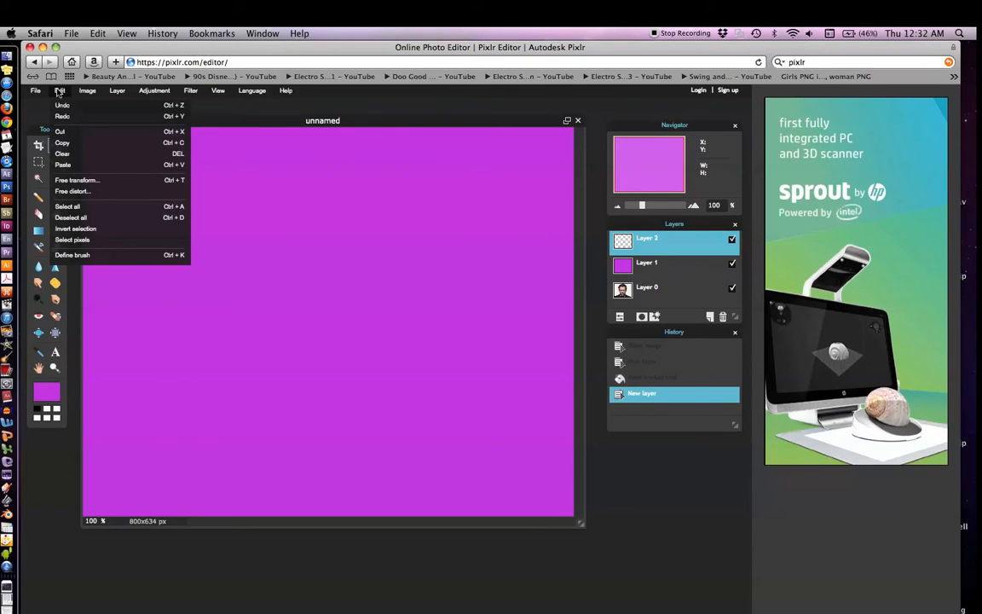
pyautogui.click(68, 166)
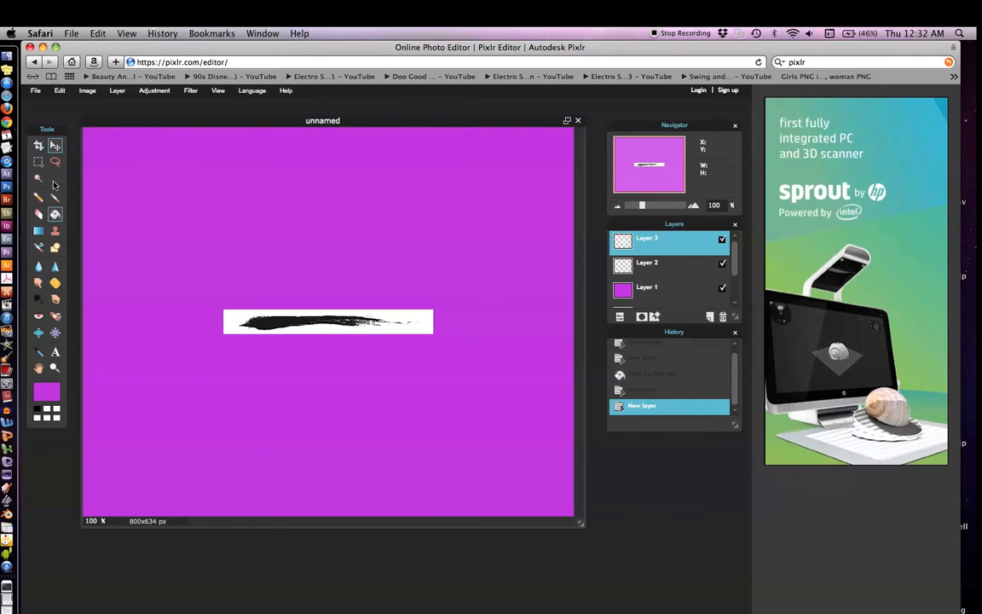
# - Enlarge the pasted brush stroke with Free Transform until it spans nearly the full canvas width, and apply the transform
pyautogui.click(59, 90)
pyautogui.click(75, 180)
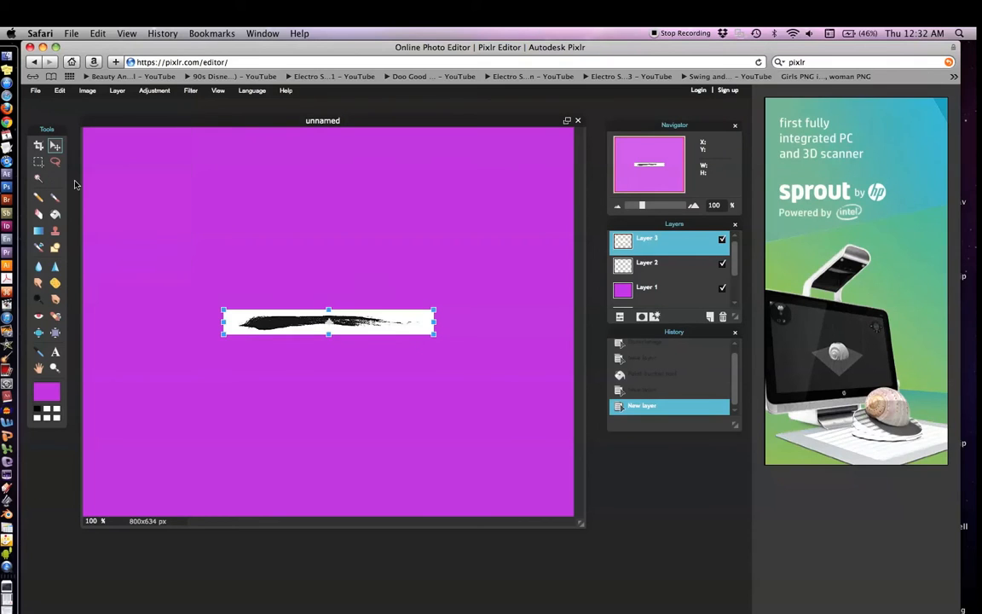
pyautogui.moveTo(433, 308)
pyautogui.mouseDown()
pyautogui.moveTo(495, 228)
pyautogui.moveTo(552, 252)
pyautogui.moveTo(556, 281)
pyautogui.mouseUp()
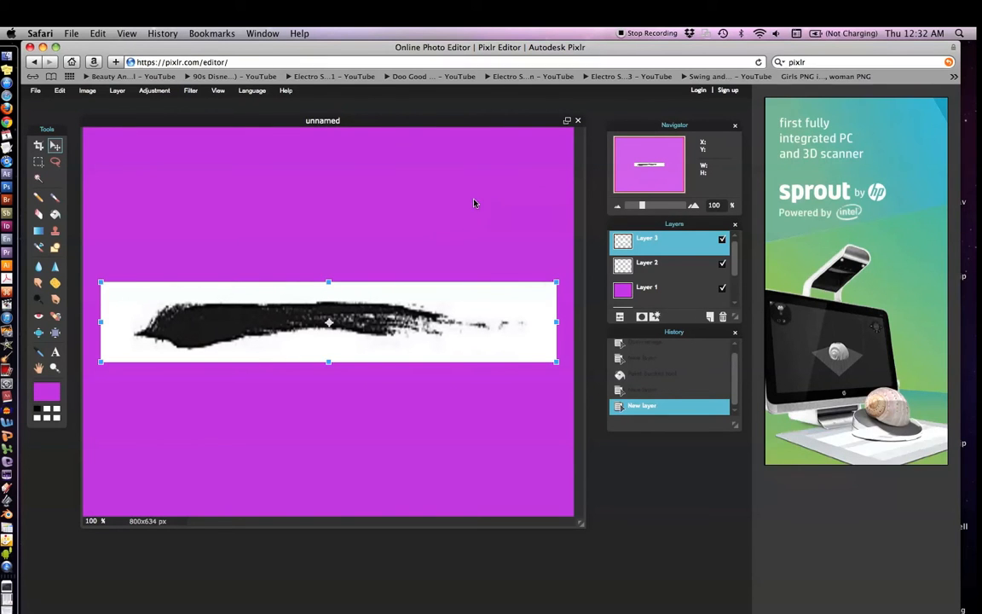
pyautogui.press('Return')
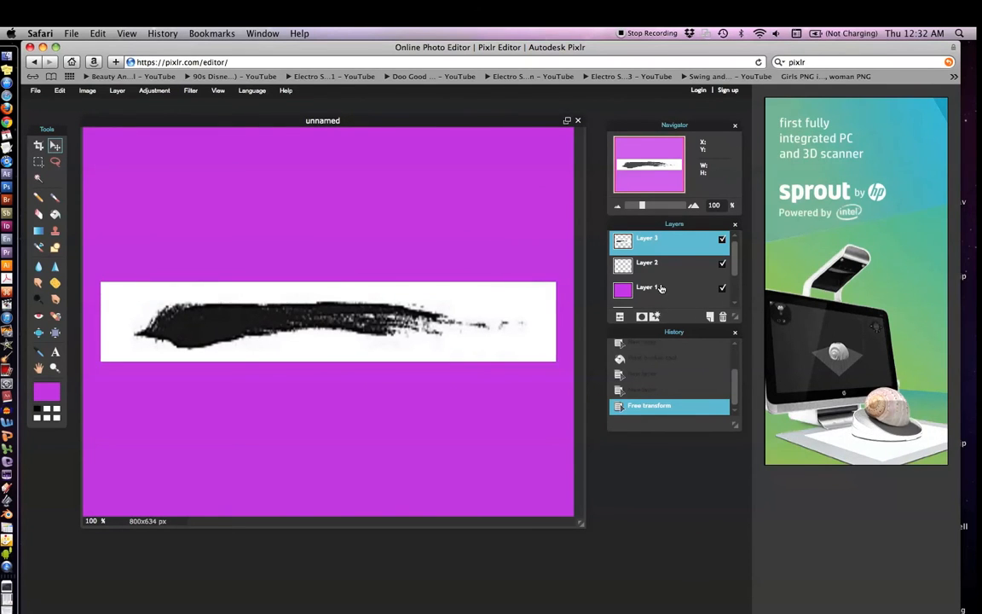
# - Hide the purple layer, move the brush stroke slightly so it covers the man's eyes, and show the purple layer again
pyautogui.scroll(-1, 670, 268)
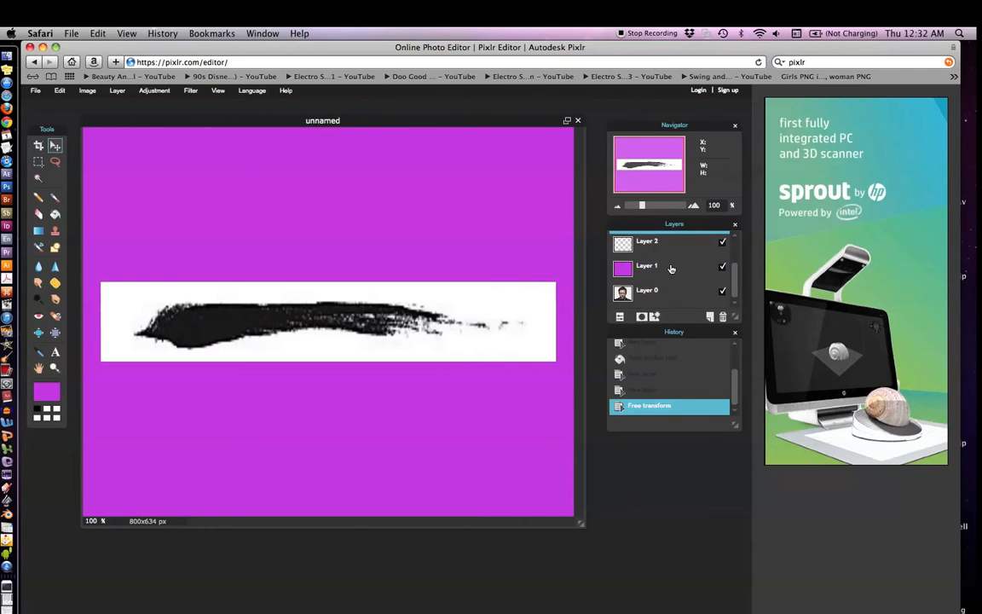
pyautogui.click(721, 266)
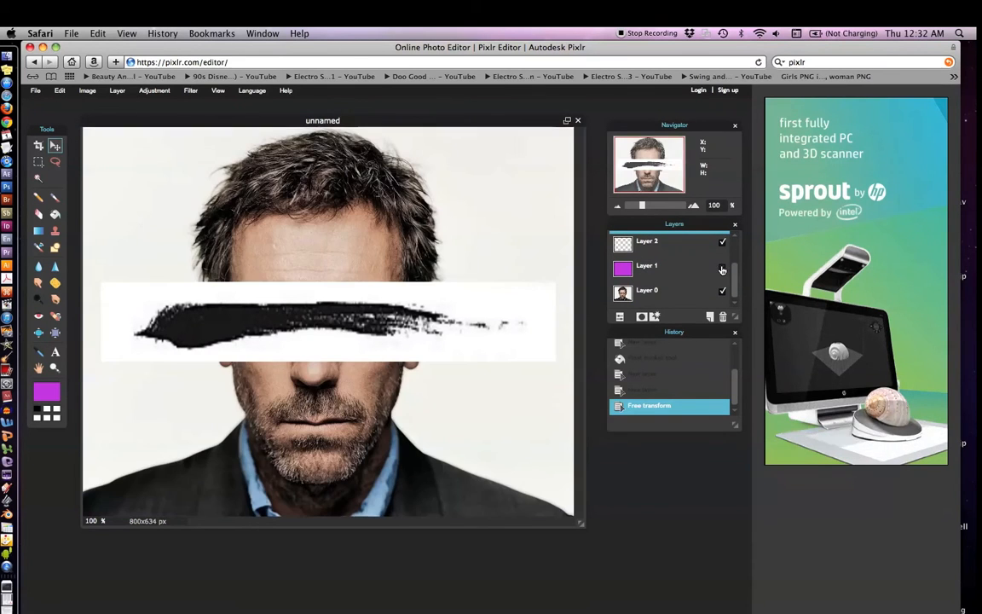
pyautogui.moveTo(275, 320); pyautogui.dragTo(285, 315)
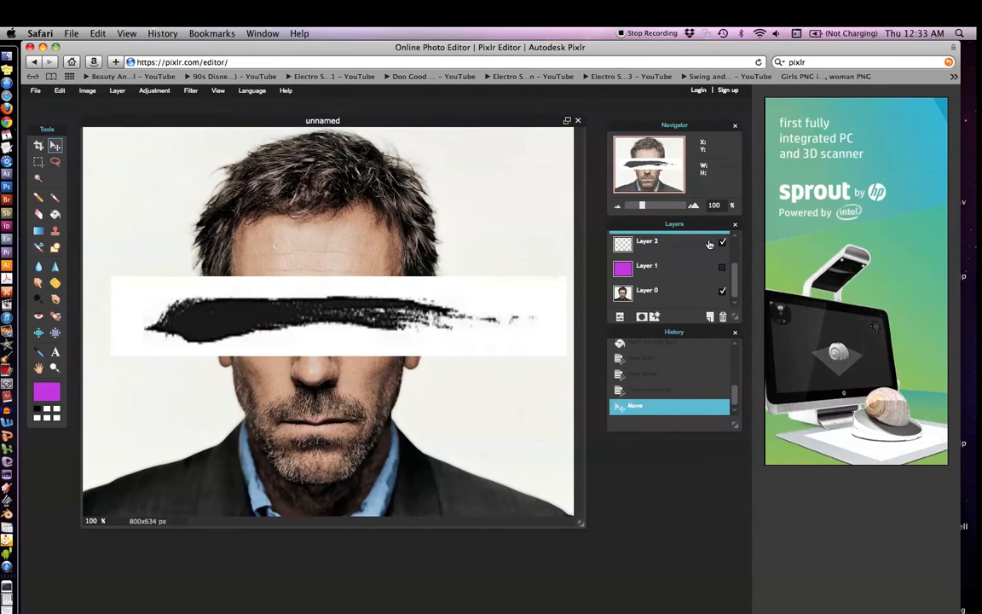
pyautogui.click(723, 267)
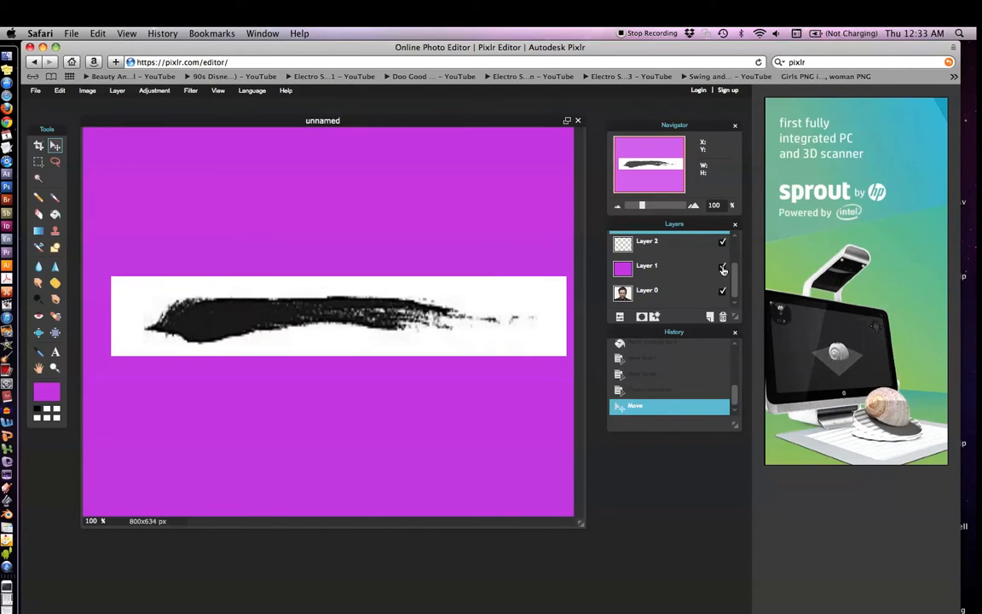
# - Rename the brush stroke layer as Brush and the purple fill layer as pink
pyautogui.scroll(2, 713, 272)
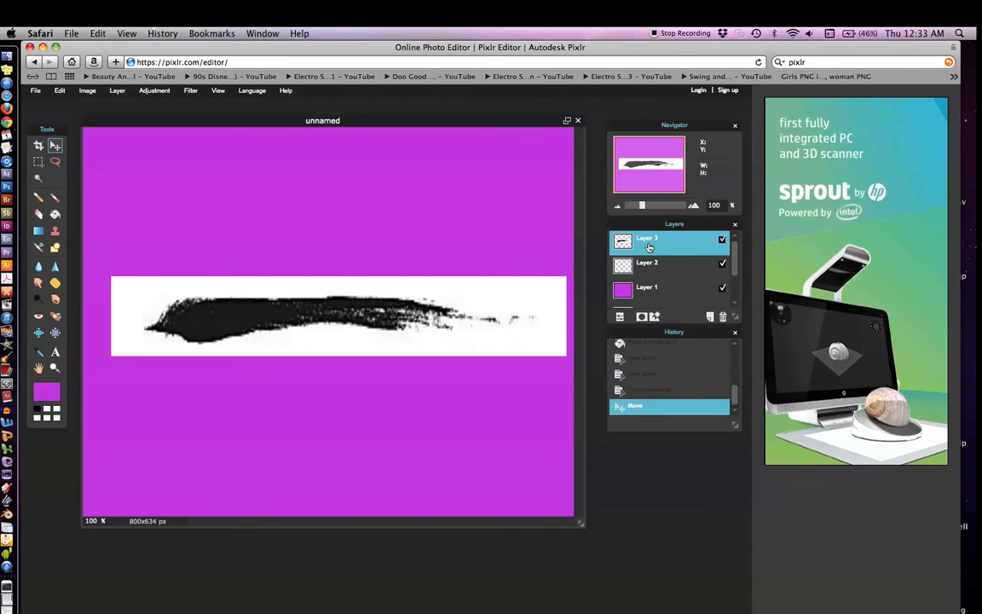
pyautogui.doubleClick(649, 242)
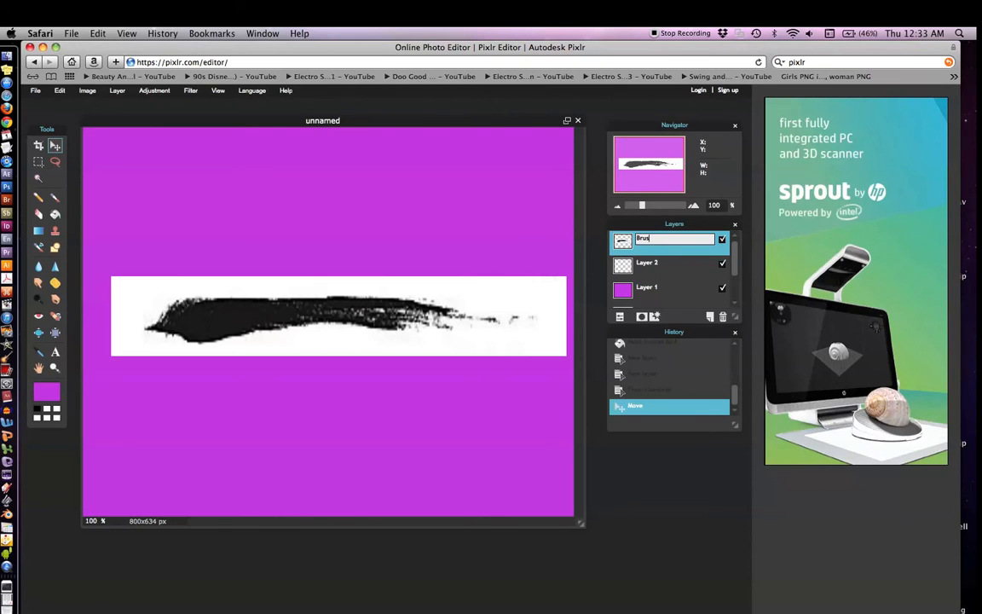
pyautogui.write('Brush')
pyautogui.click(647, 264)
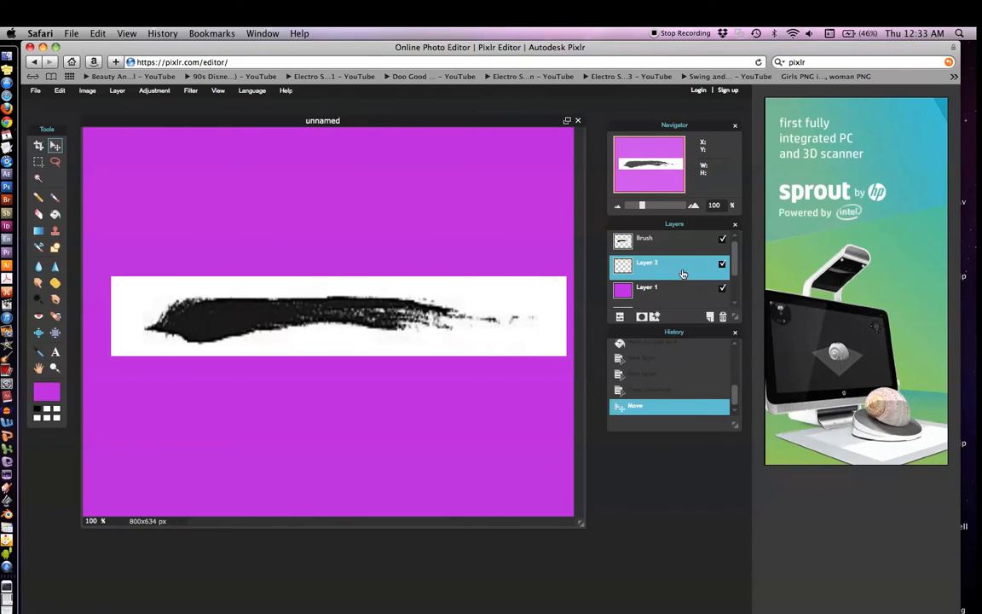
pyautogui.doubleClick(645, 289)
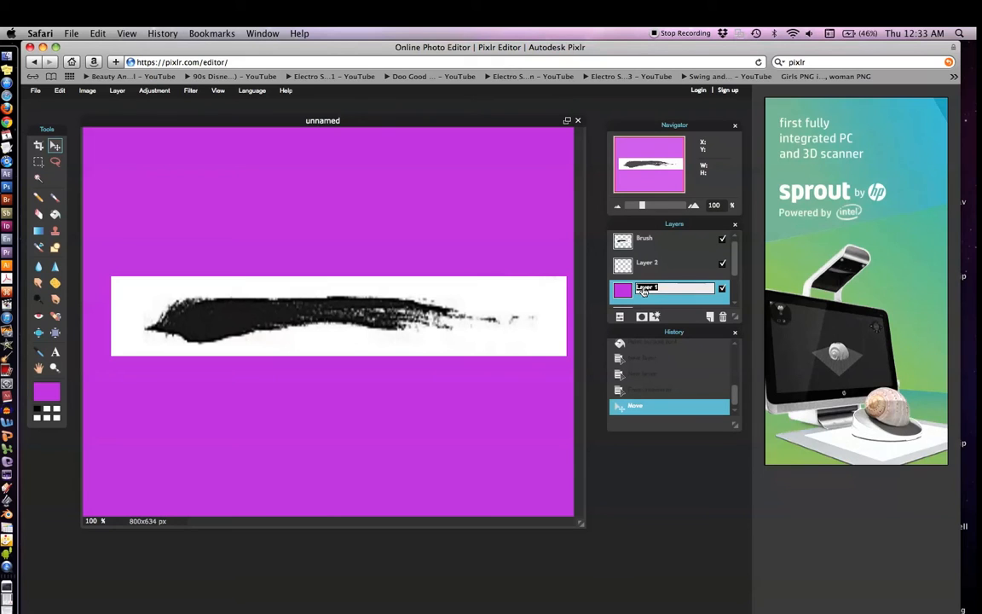
pyautogui.write('B')
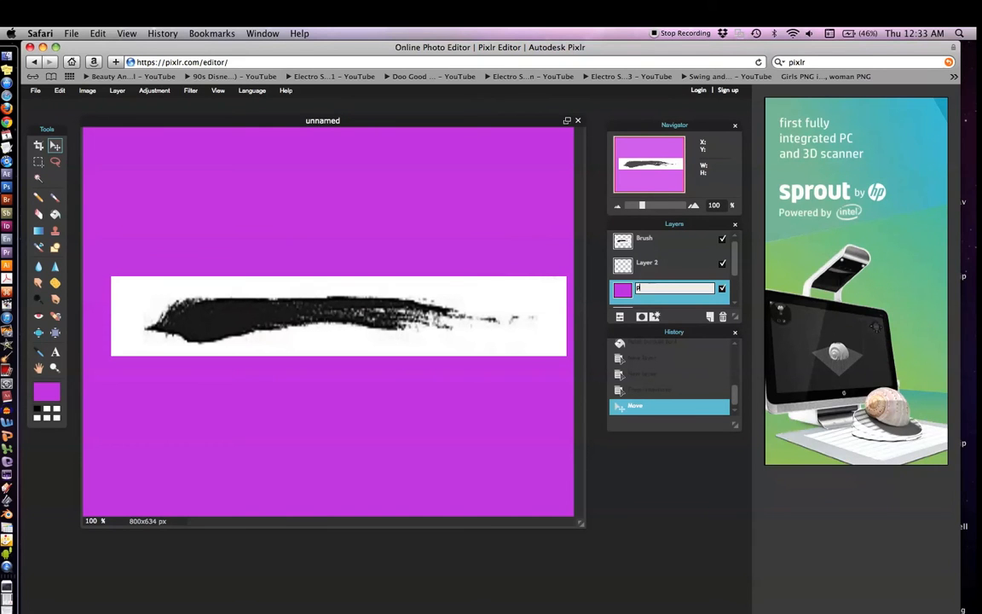
pyautogui.write('ink')
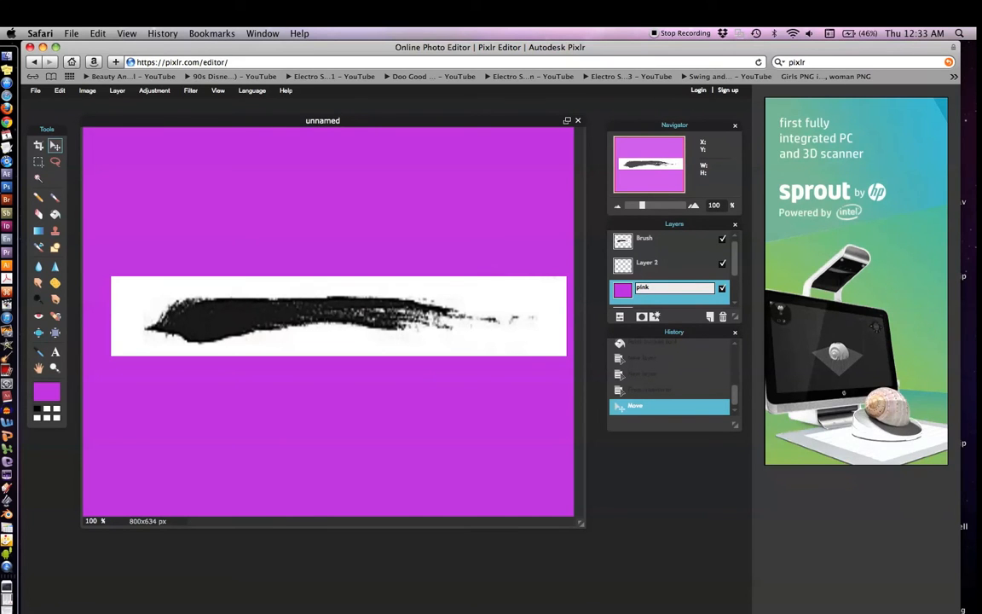
# - Select the black brush stroke on the Brush layer with the Wand tool
pyautogui.click(705, 276)
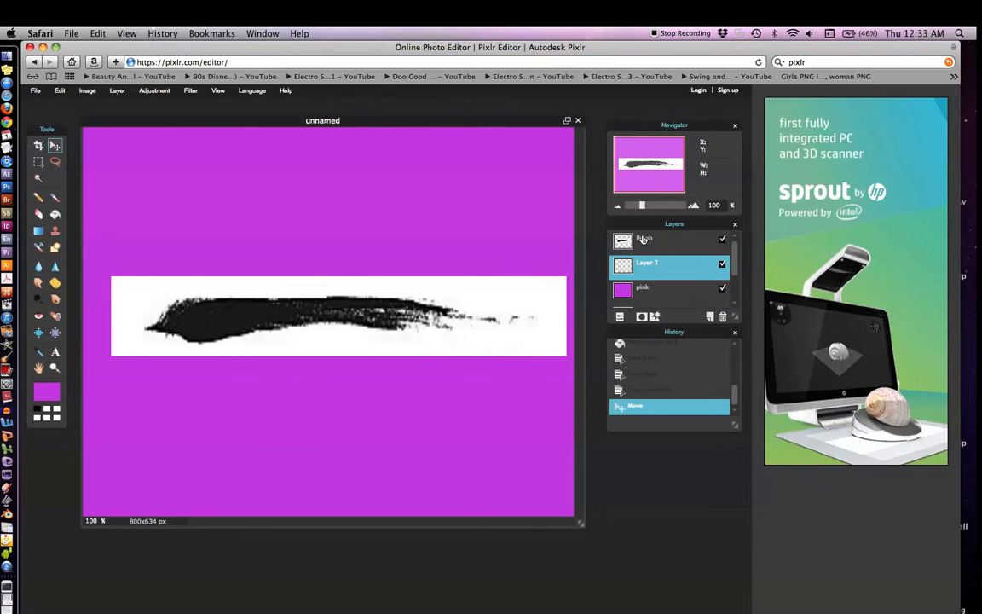
pyautogui.click(644, 243)
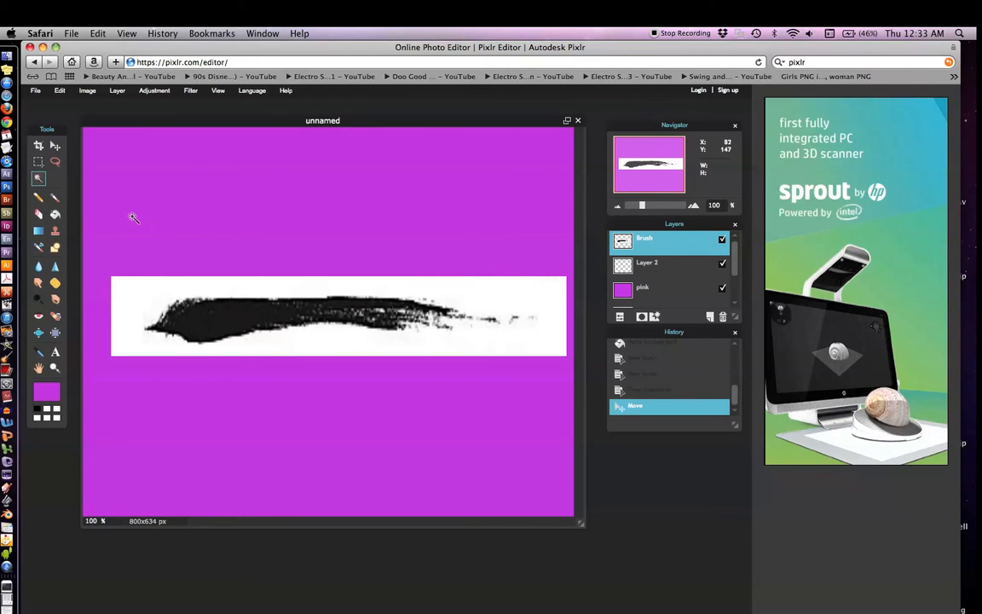
pyautogui.click(54, 145)
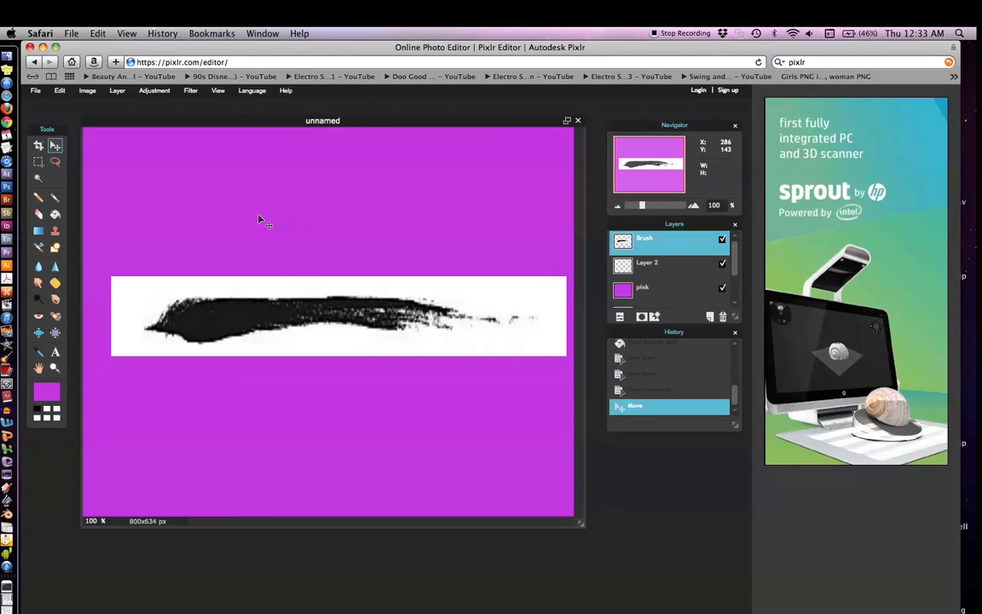
pyautogui.press('w')
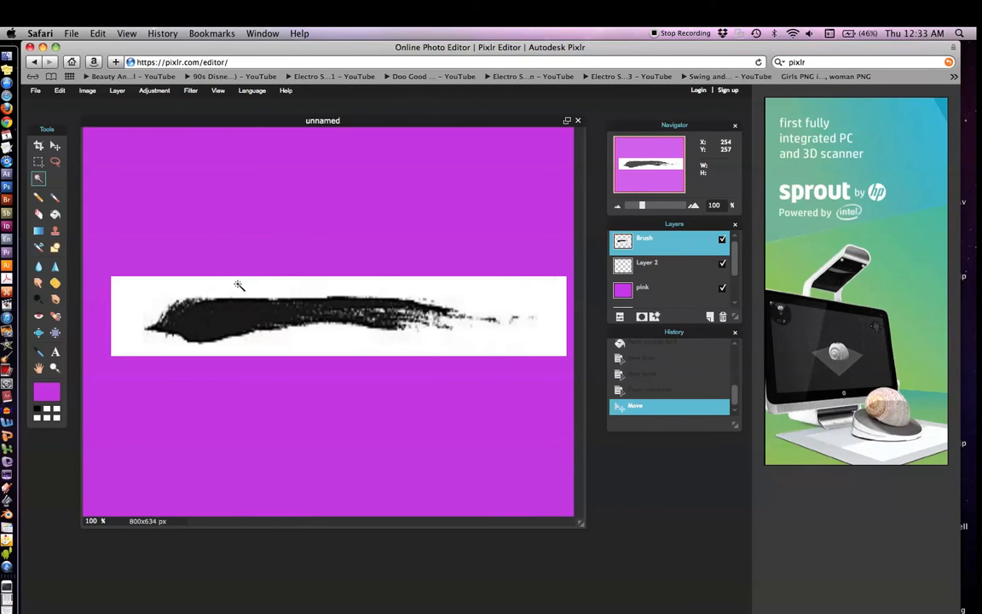
pyautogui.click(223, 320)
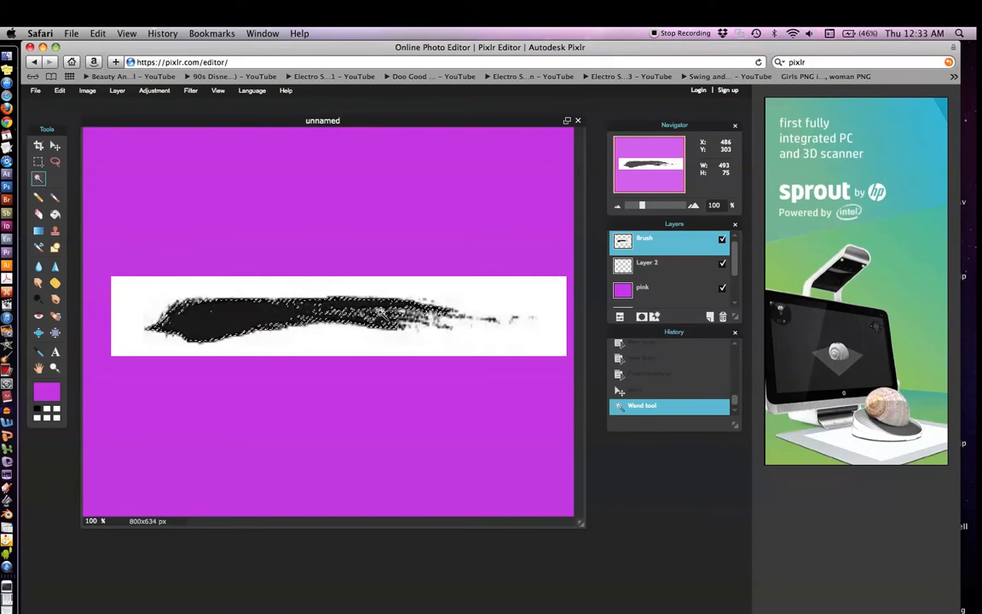
# - Add the detached specks and frayed fragments at the brush stroke's thin tail to the Wand selection
pyautogui.moveTo(641, 205); pyautogui.dragTo(652, 207)
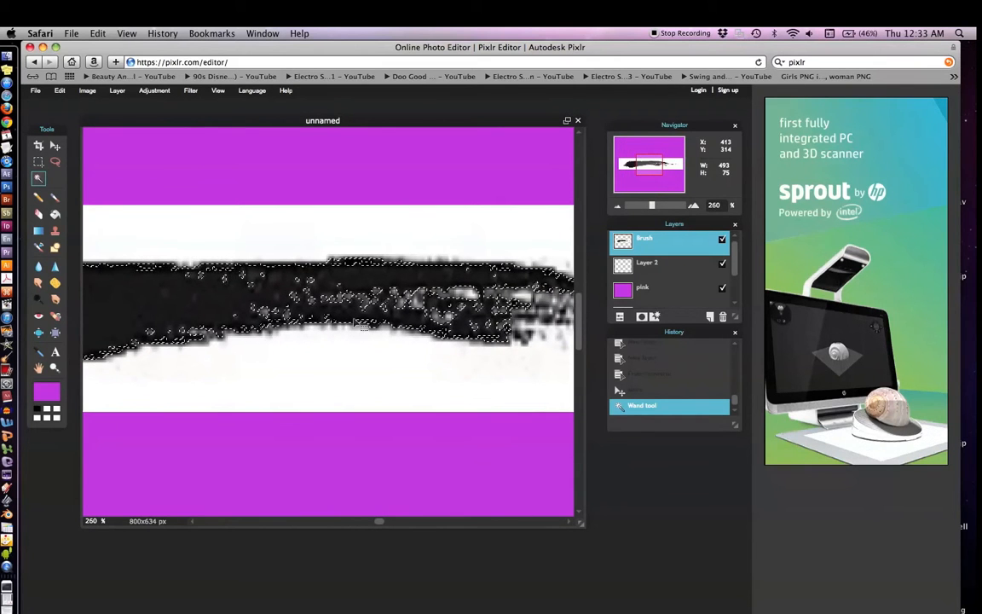
pyautogui.moveTo(440, 305); pyautogui.dragTo(324, 314)
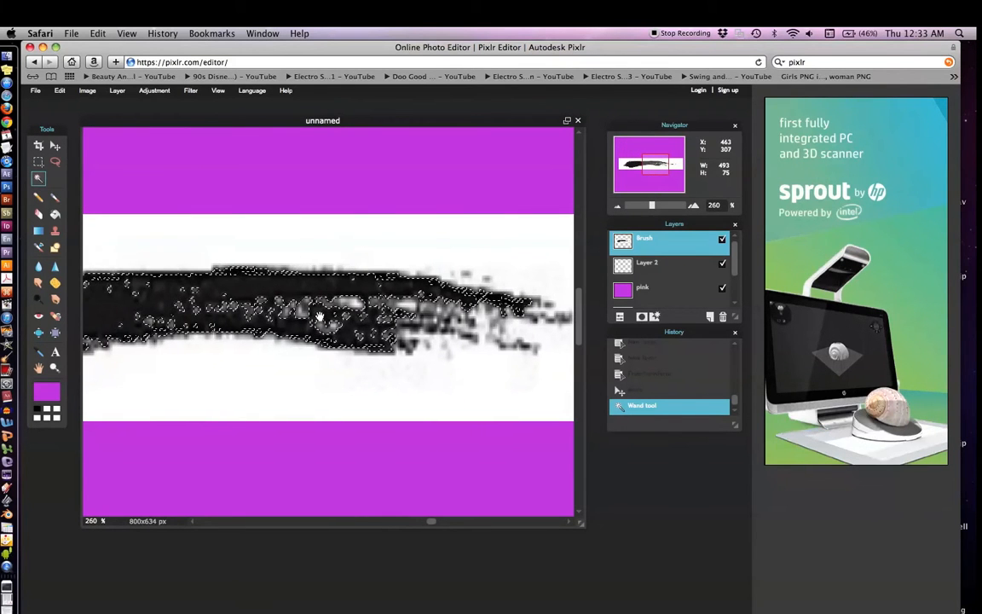
pyautogui.moveTo(422, 307); pyautogui.dragTo(226, 312)
pyautogui.moveTo(450, 315); pyautogui.dragTo(407, 311)
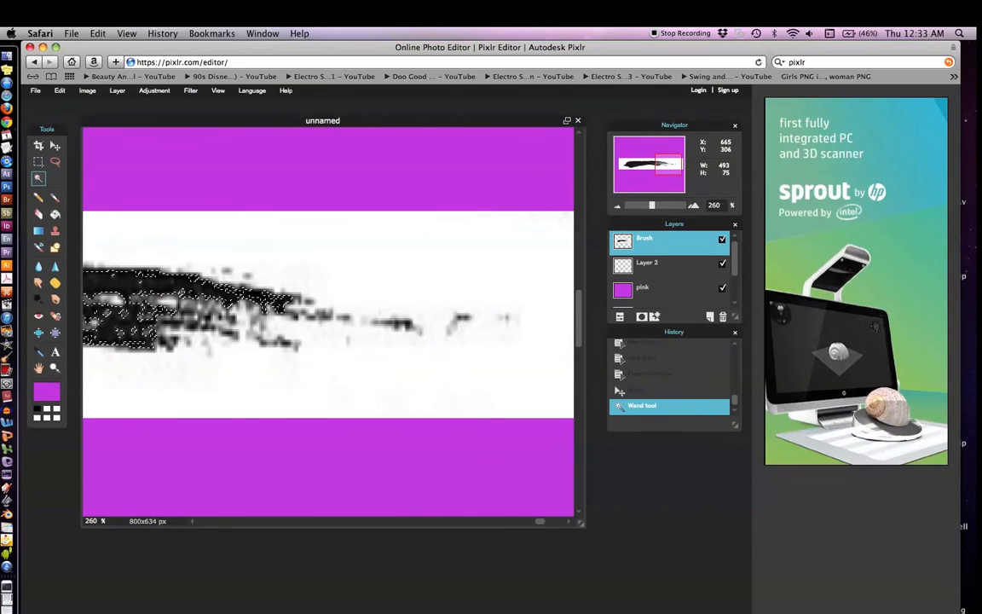
pyautogui.click(407, 324)
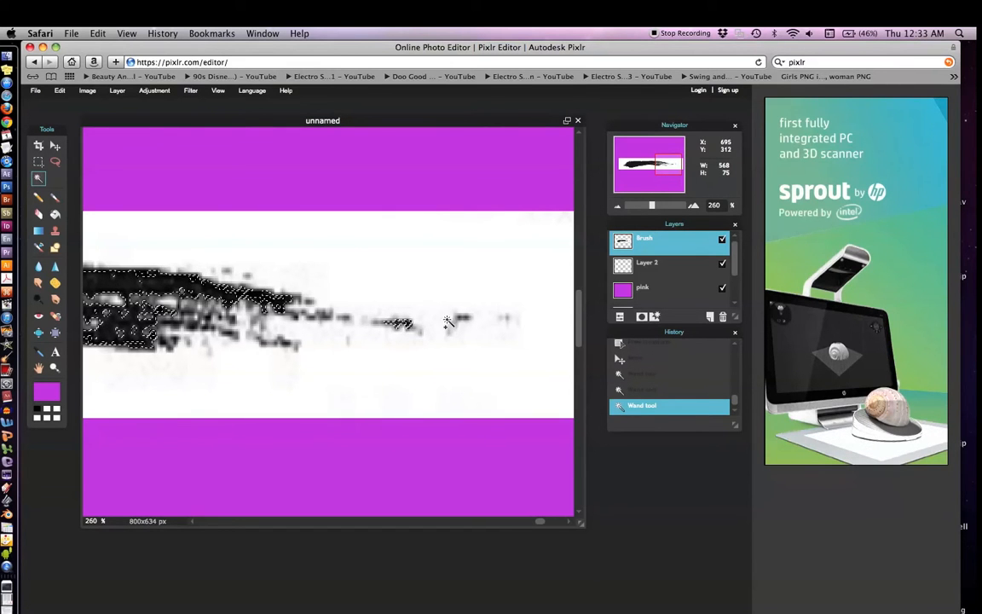
pyautogui.click(461, 320)
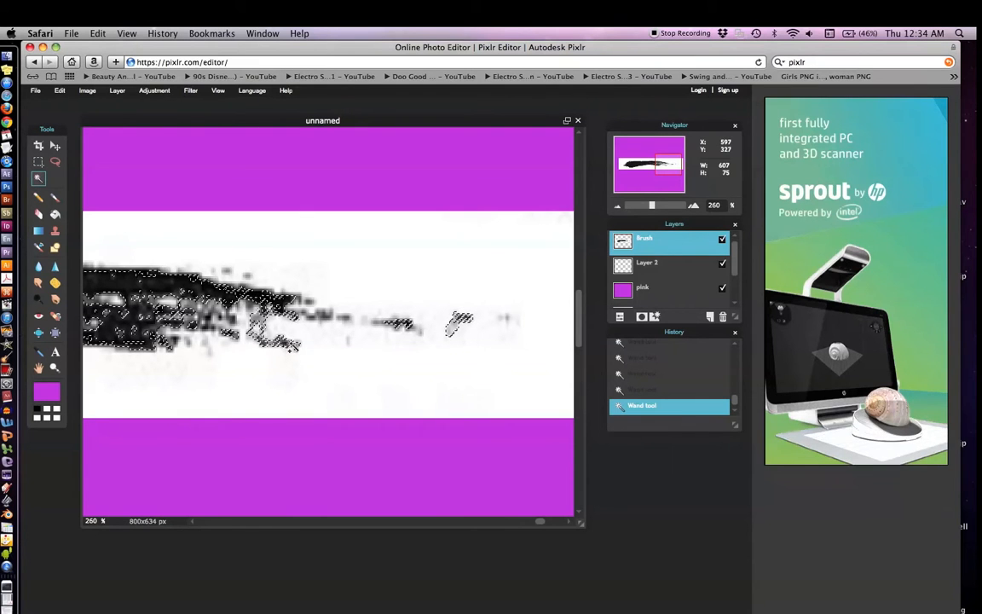
# - Hide the Brush layer and Layer 2, and delete the selected stroke shape from the pink layer
pyautogui.moveTo(651, 206); pyautogui.dragTo(642, 206)
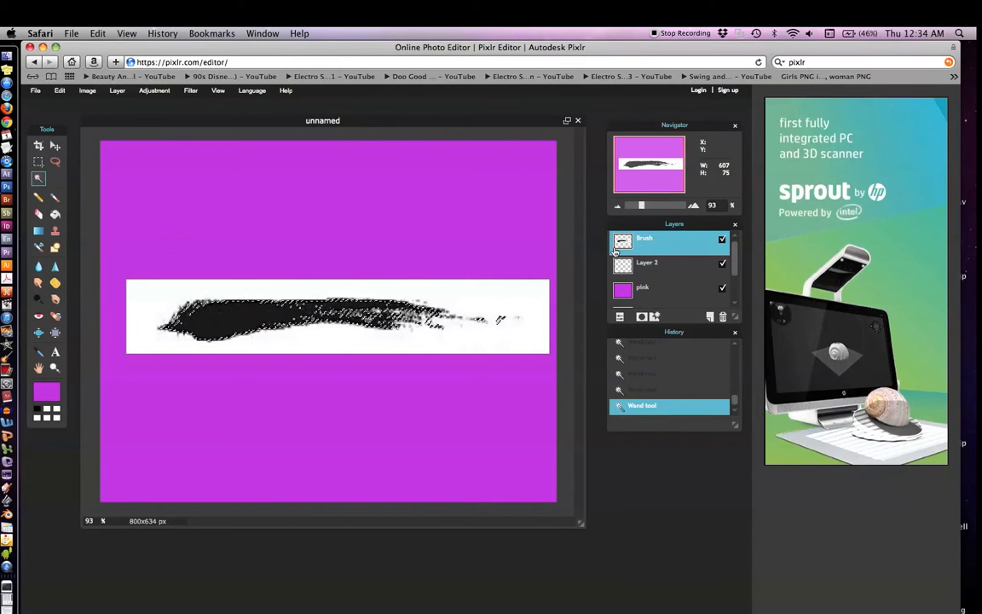
pyautogui.click(722, 240)
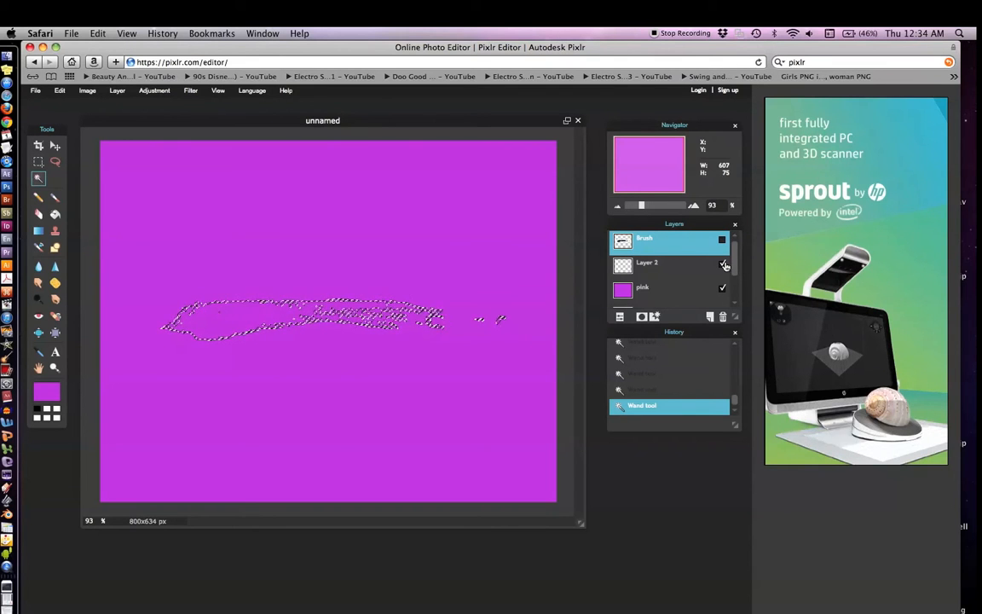
pyautogui.click(647, 292)
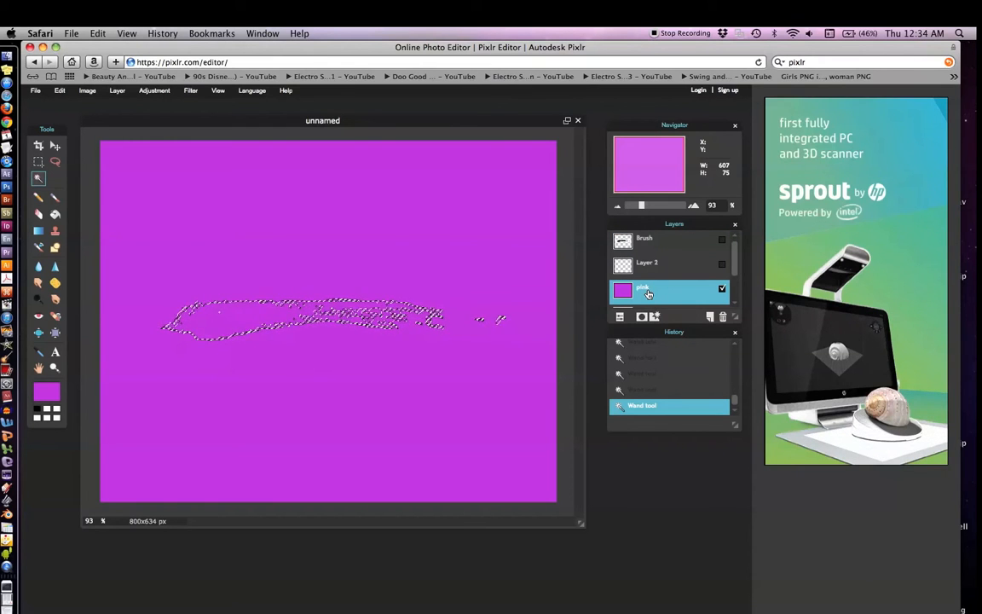
pyautogui.press('Delete')
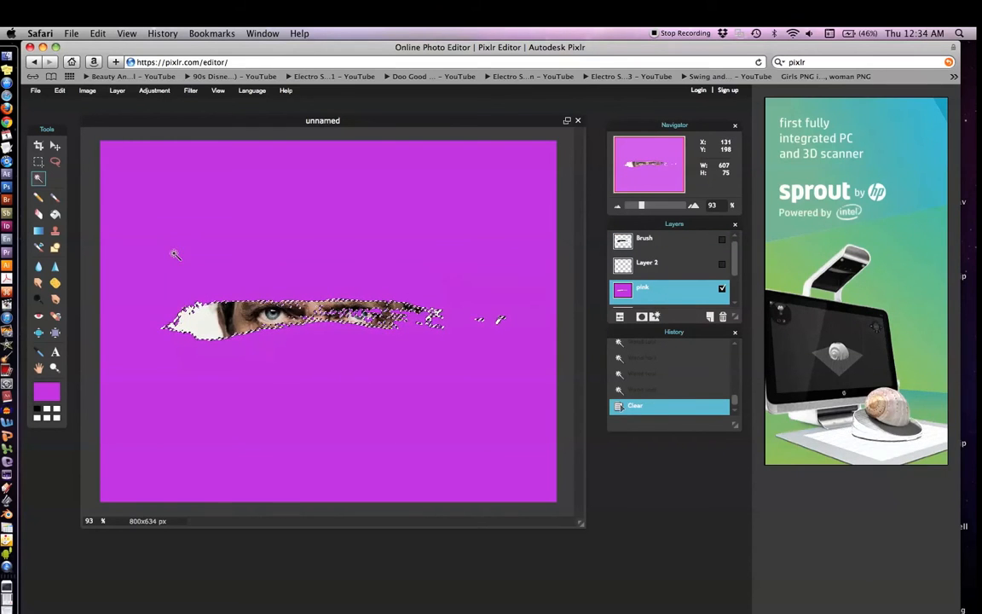
# - Deselect the brush-stroke selection with the Lasso tool, and return to the Move tool
pyautogui.click(54, 145)
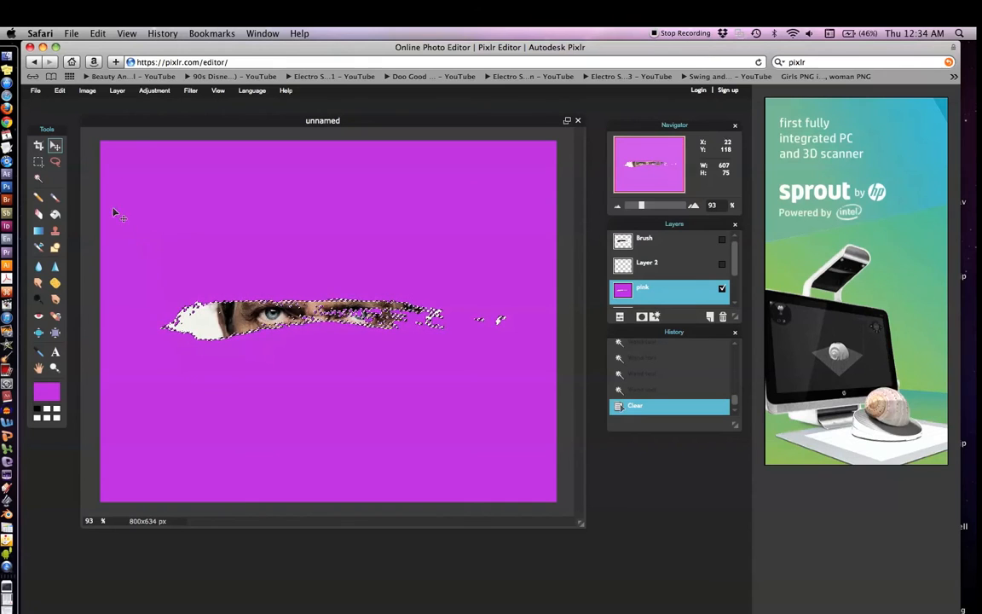
pyautogui.click(55, 161)
pyautogui.click(182, 193)
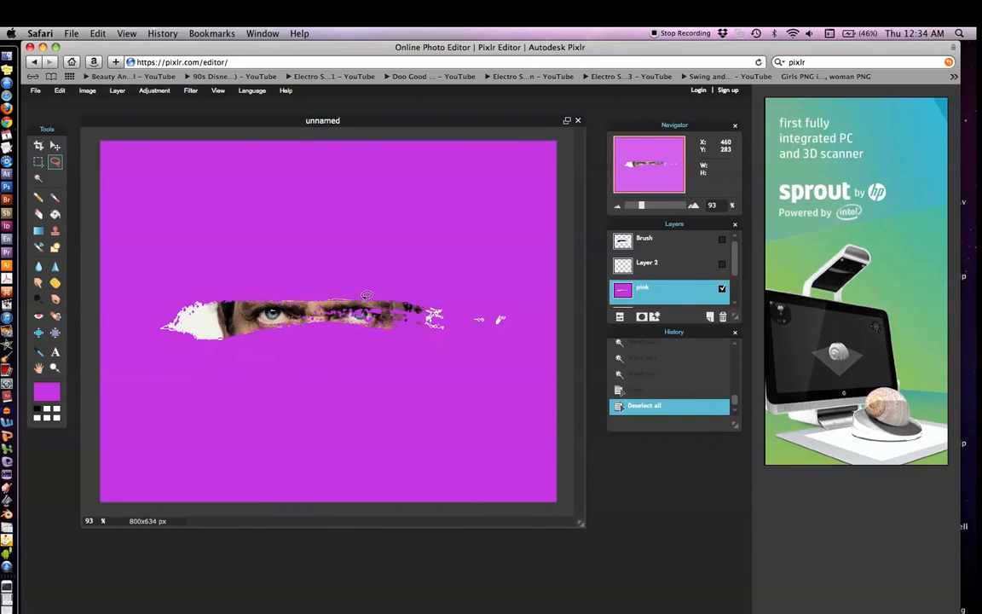
pyautogui.click(55, 145)
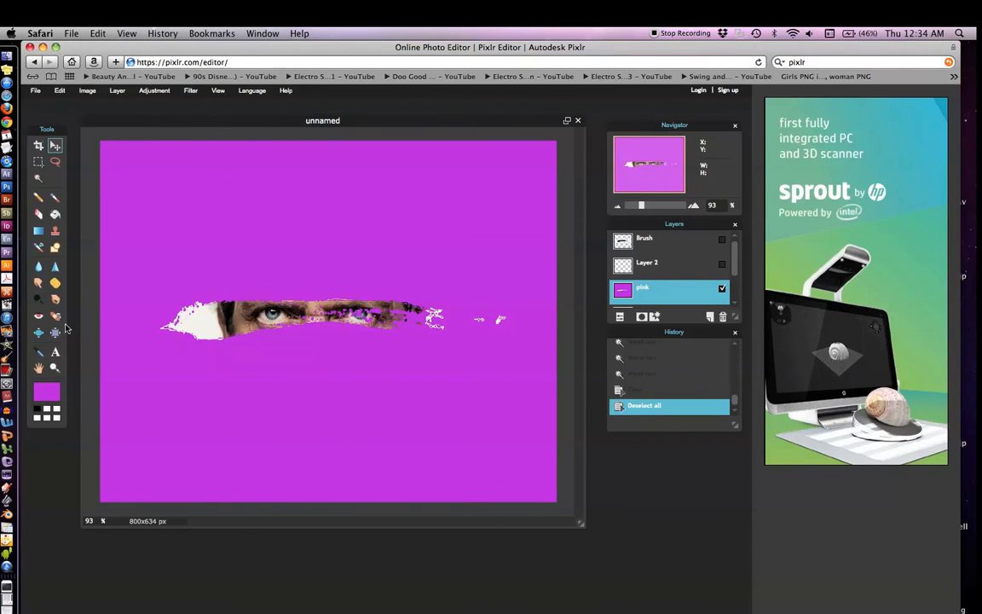
pyautogui.click(55, 352)
pyautogui.click(188, 221)
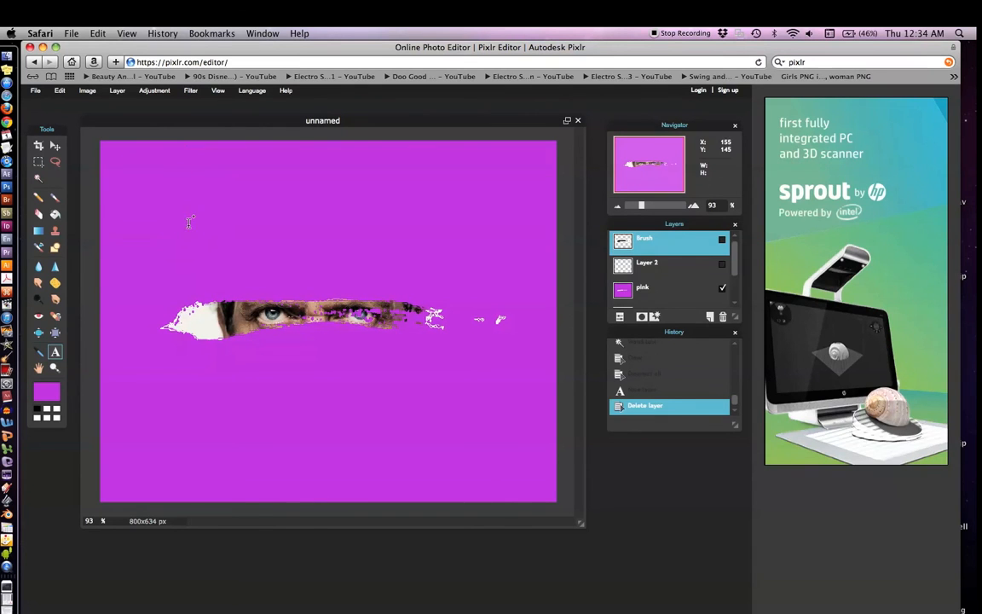
pyautogui.click(186, 219)
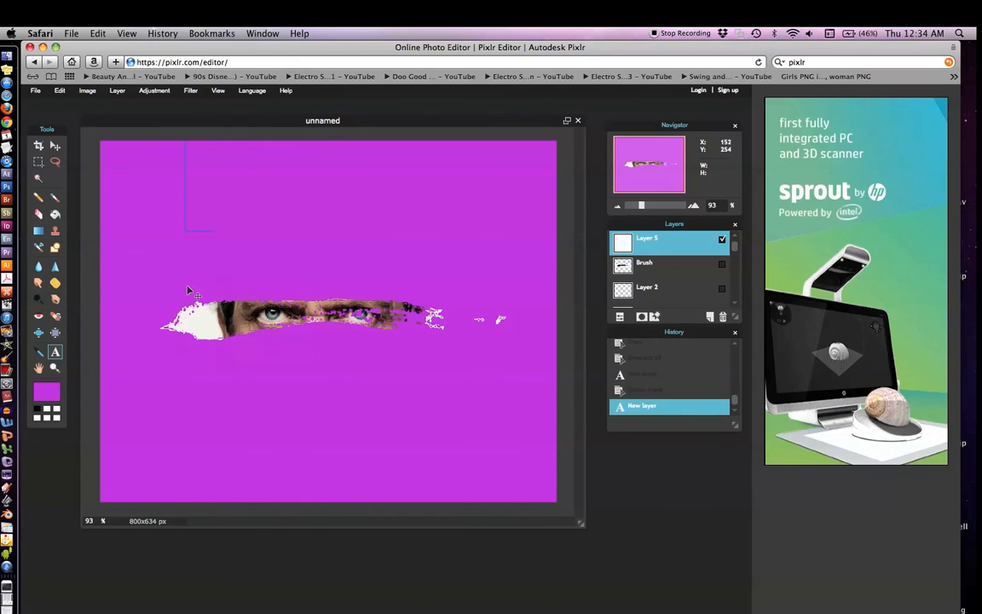
pyautogui.click(178, 395)
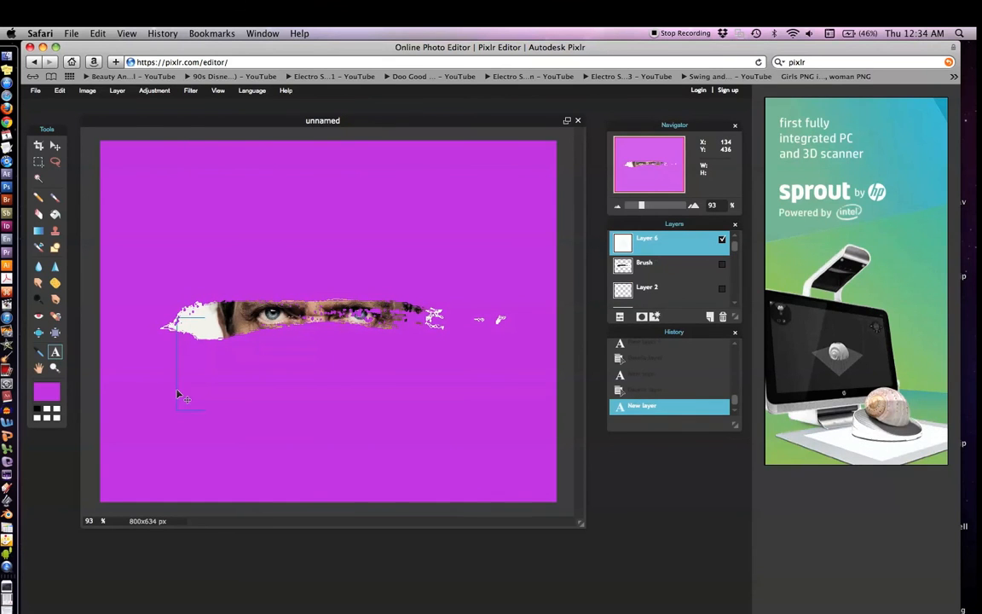
pyautogui.click(55, 352)
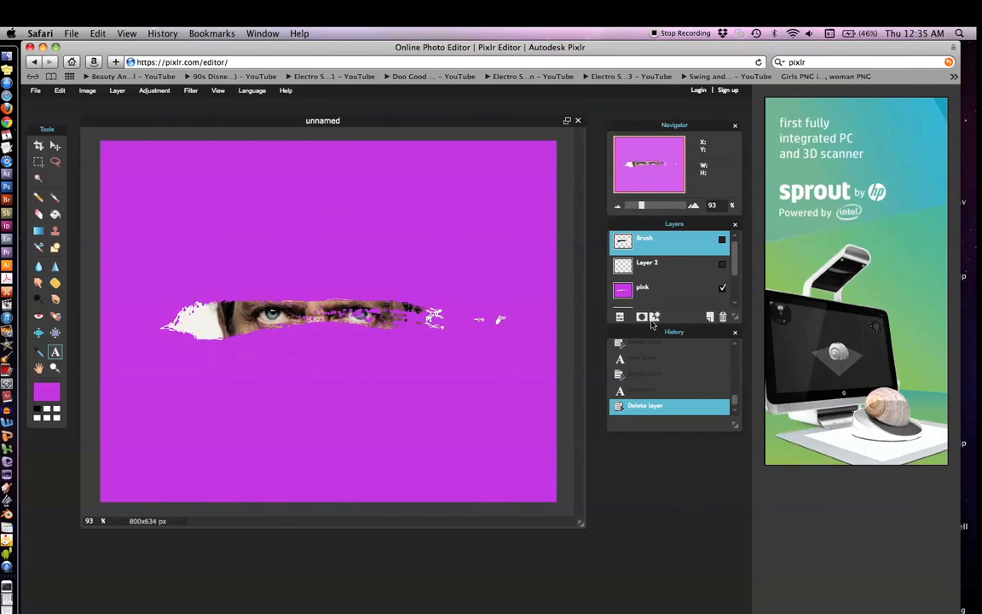
pyautogui.click(55, 146)
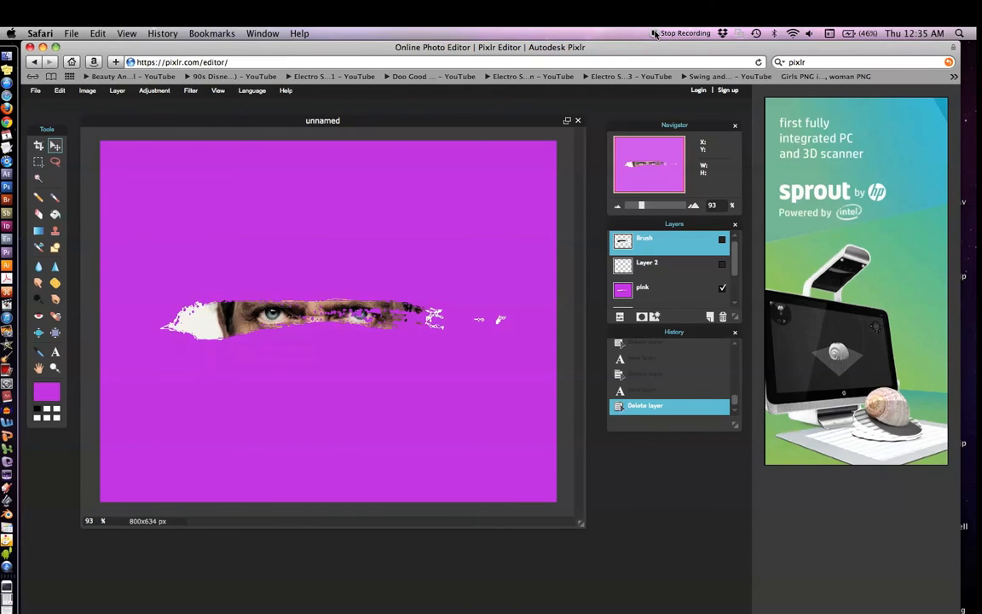